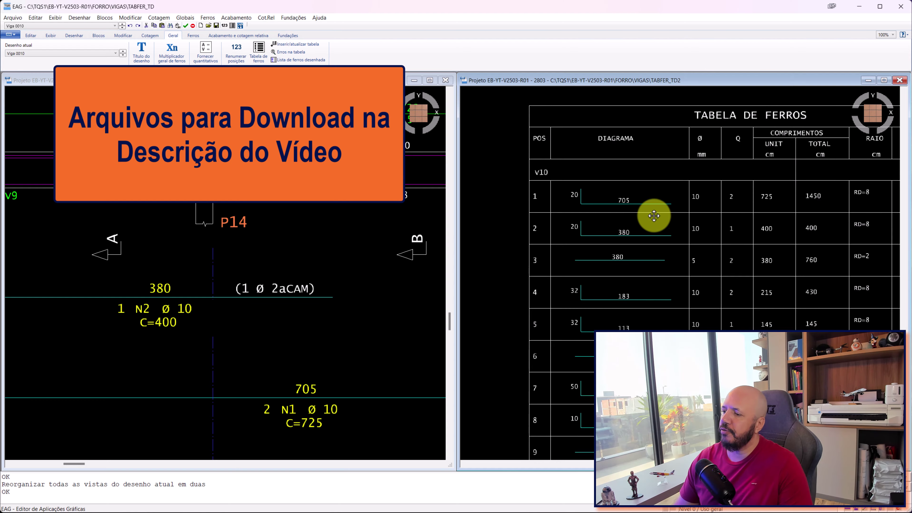
Step: Scroll and pan the V9 beam drawing to bring pillar P14 and the N1/N2 bars into view
{"action": "scroll", "coordinate": [651, 214], "scroll_direction": "up", "scroll_amount": 2}
{"action": "scroll", "coordinate": [277, 234], "scroll_direction": "down", "scroll_amount": 2}
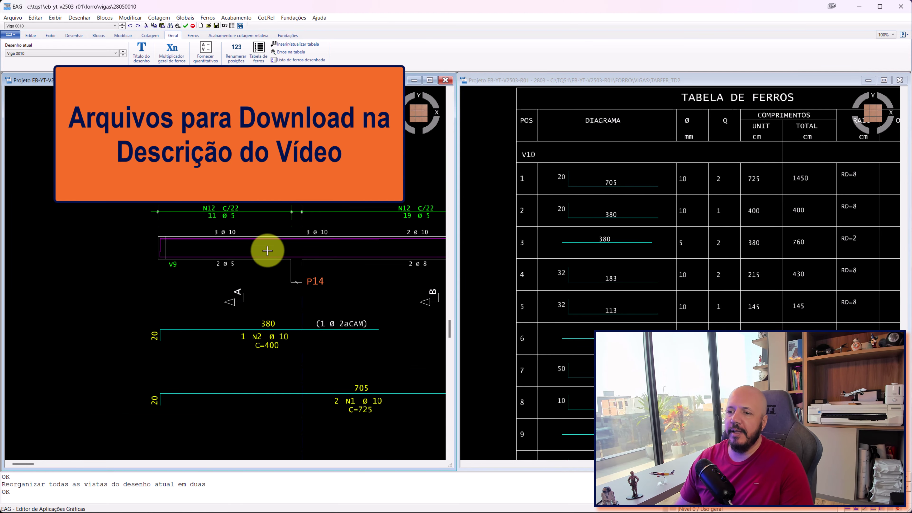
{"action": "scroll", "coordinate": [210, 220], "scroll_direction": "down", "scroll_amount": 1}
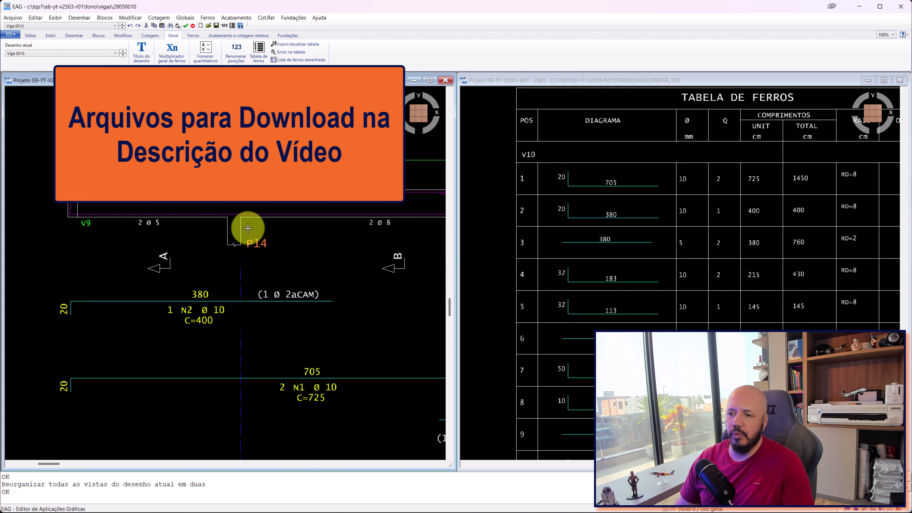
{"action": "middle_click_drag", "start_coordinate": [244, 230], "coordinate": [224, 216]}
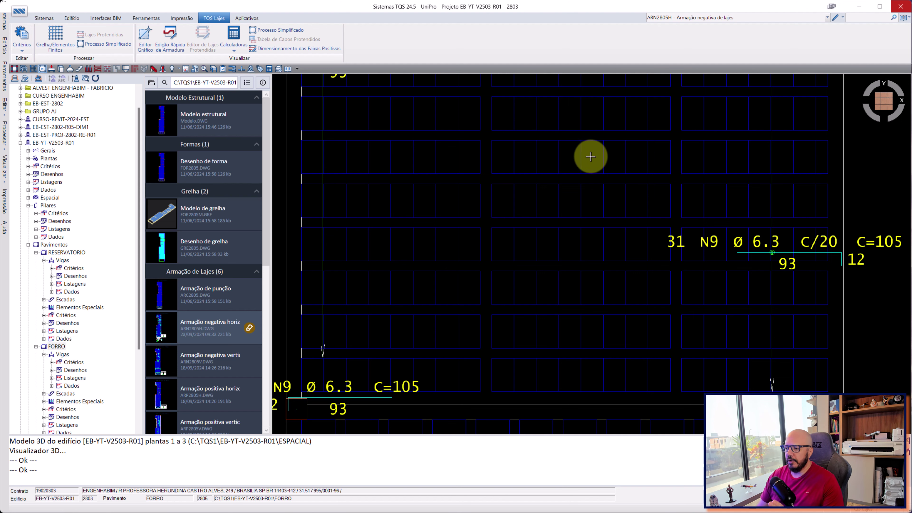
{"action": "scroll", "coordinate": [560, 153], "scroll_direction": "down", "scroll_amount": 1}
{"action": "middle_click_drag", "start_coordinate": [556, 151], "coordinate": [571, 310]}
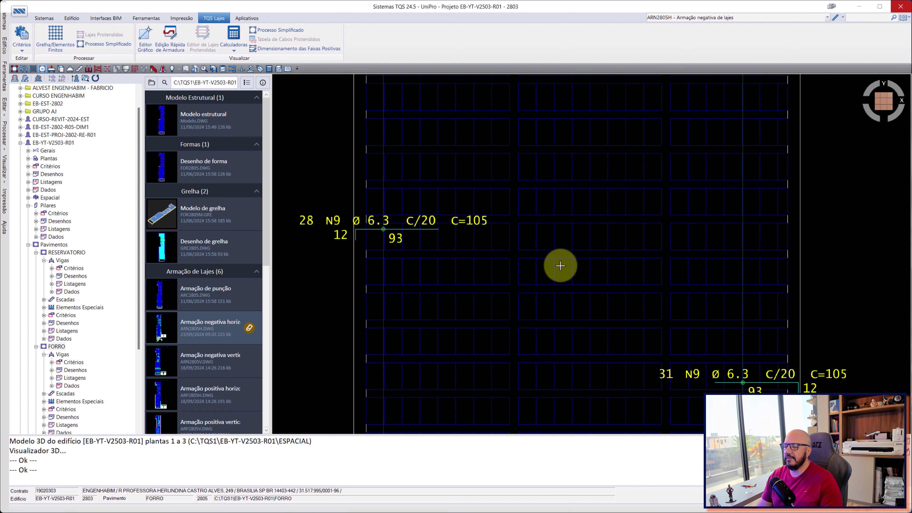
{"action": "scroll", "coordinate": [560, 259], "scroll_direction": "down", "scroll_amount": 1}
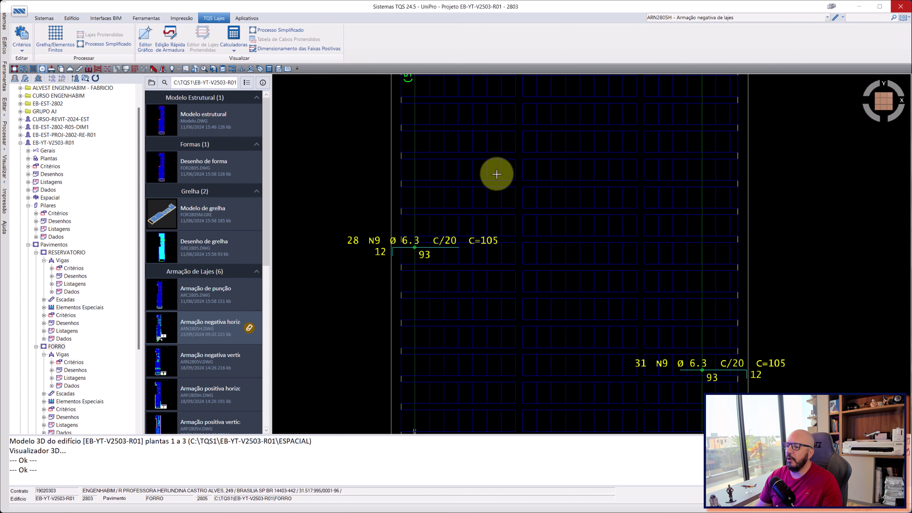
{"action": "middle_click_drag", "start_coordinate": [495, 173], "coordinate": [490, 295]}
{"action": "scroll", "coordinate": [507, 220], "scroll_direction": "up", "scroll_amount": 2}
{"action": "scroll", "coordinate": [381, 155], "scroll_direction": "down", "scroll_amount": 1}
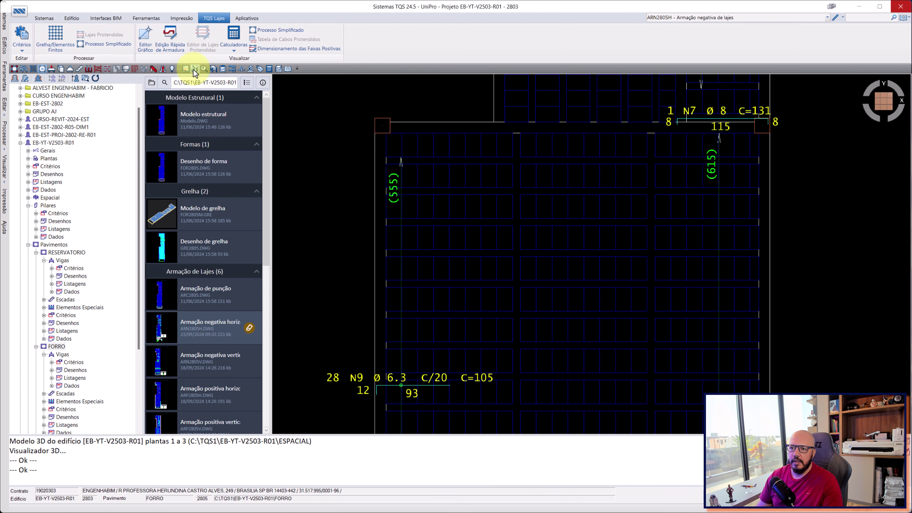
{"action": "left_click", "coordinate": [214, 69]}
Step: Generate the 3D building model and pick a slab, its right-edge beam and the cross beam
{"action": "key", "text": "Return"}
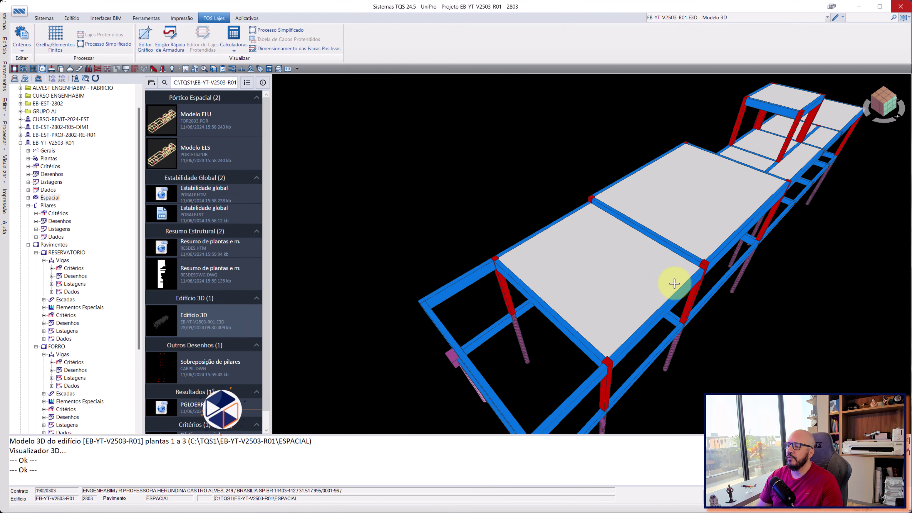
{"action": "left_click", "coordinate": [627, 294]}
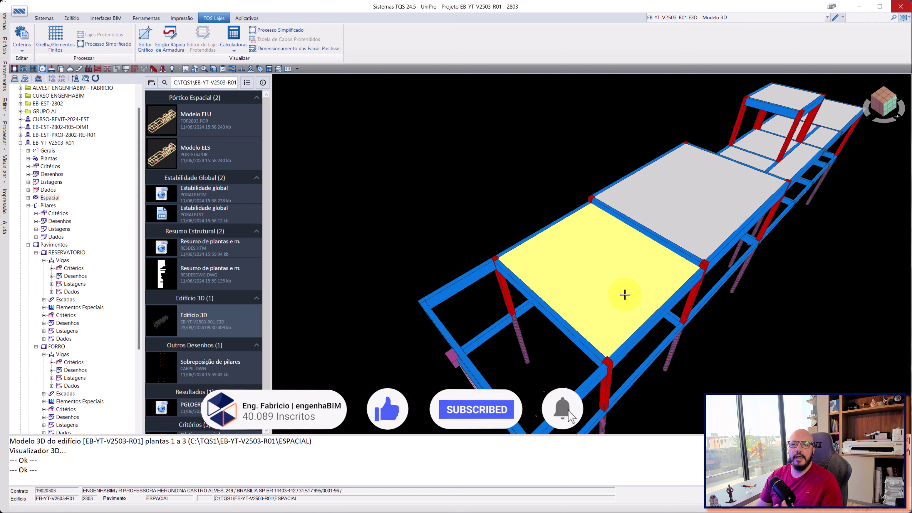
{"action": "middle_click_drag", "start_coordinate": [625, 294], "coordinate": [551, 269]}
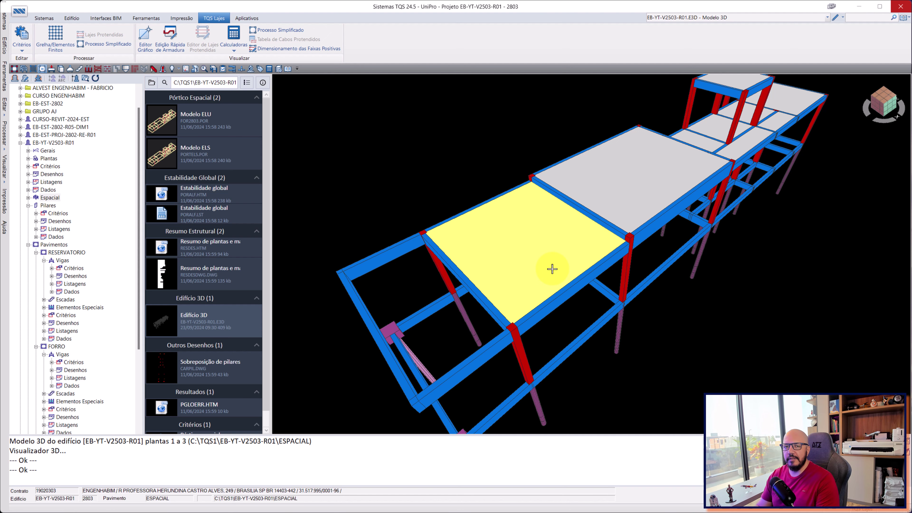
{"action": "scroll", "coordinate": [607, 233], "scroll_direction": "up", "scroll_amount": 5}
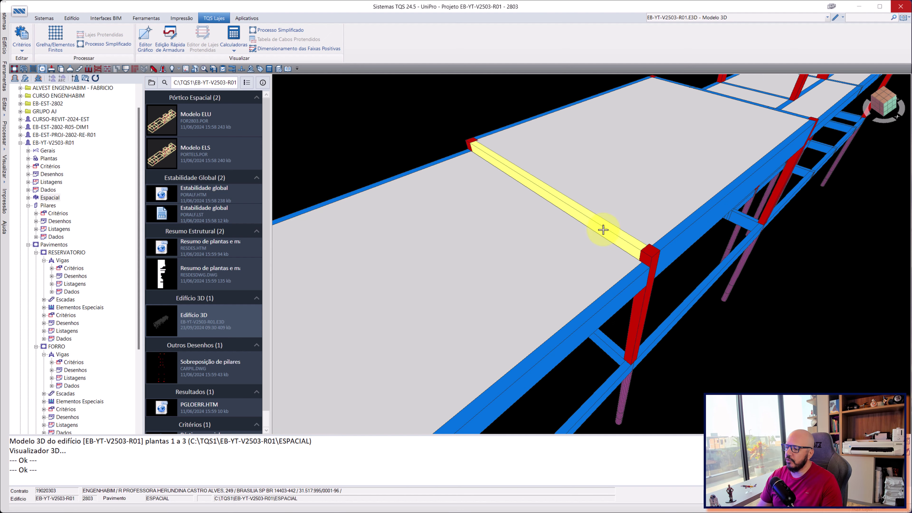
{"action": "mouse_move", "coordinate": [597, 301]}
{"action": "middle_mouse_down"}
{"action": "mouse_move", "coordinate": [600, 292]}
{"action": "mouse_move", "coordinate": [509, 326]}
{"action": "mouse_move", "coordinate": [623, 237]}
{"action": "middle_mouse_up"}
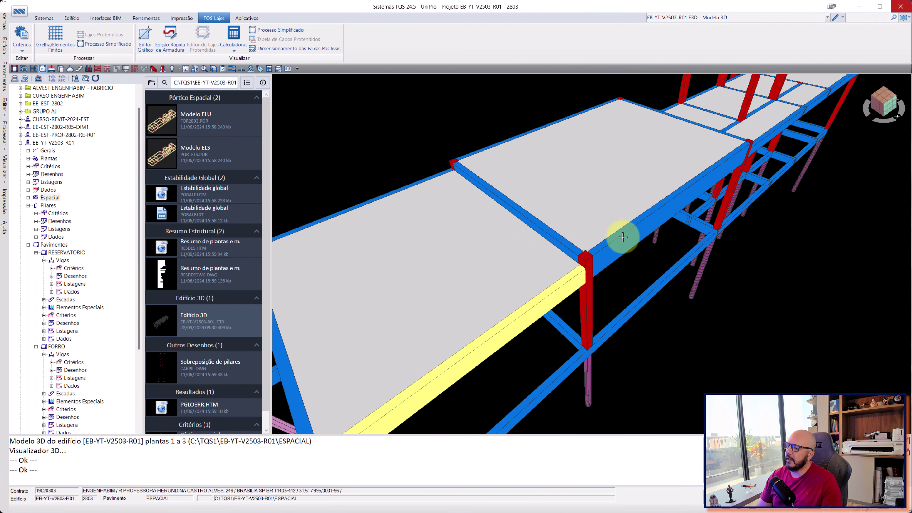
{"action": "left_click", "coordinate": [621, 240]}
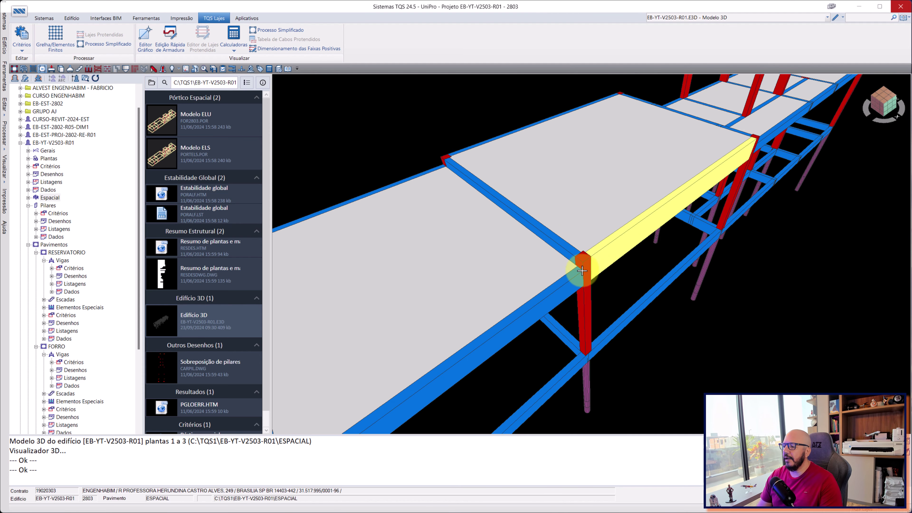
{"action": "left_click", "coordinate": [550, 238]}
Step: Shift, tilt and orbit the 3D view to inspect the slab more closely
{"action": "middle_click_drag", "start_coordinate": [611, 228], "coordinate": [607, 251]}
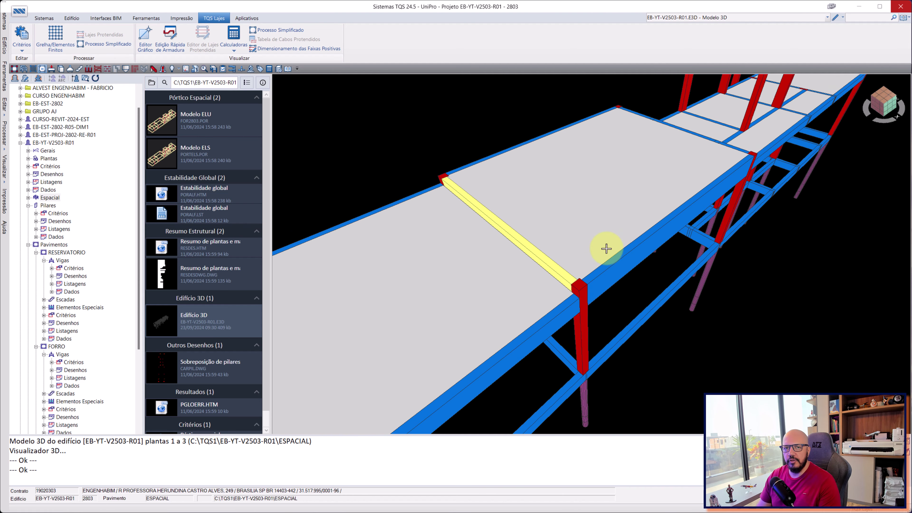
{"action": "middle_click_drag", "start_coordinate": [606, 248], "coordinate": [610, 243]}
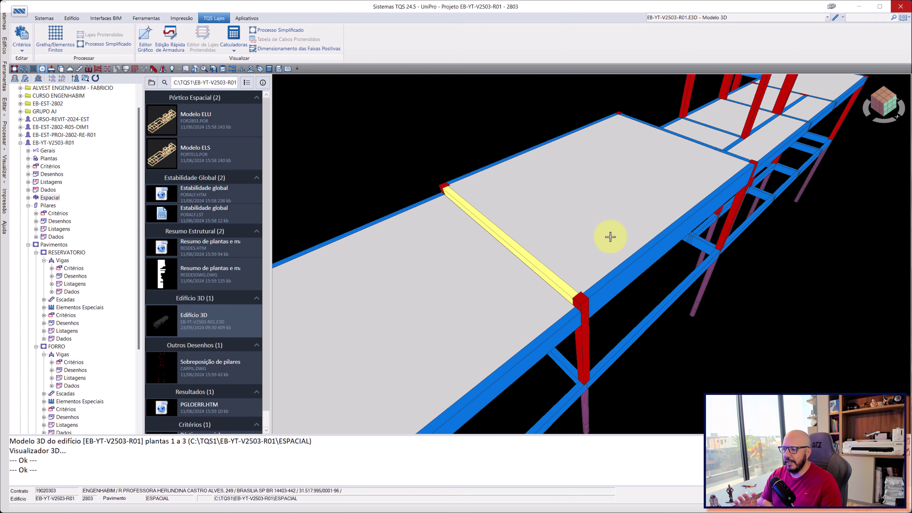
{"action": "mouse_move", "coordinate": [625, 220]}
{"action": "middle_mouse_down"}
{"action": "mouse_move", "coordinate": [543, 267]}
{"action": "mouse_move", "coordinate": [581, 218]}
{"action": "middle_mouse_up"}
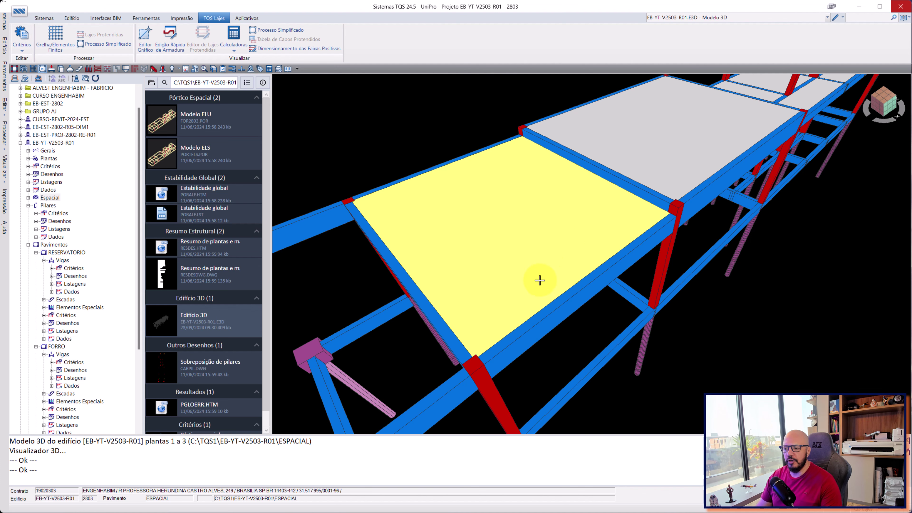
{"action": "scroll", "coordinate": [539, 281], "scroll_direction": "down", "scroll_amount": 3}
{"action": "scroll", "coordinate": [525, 302], "scroll_direction": "down", "scroll_amount": 3}
{"action": "mouse_move", "coordinate": [515, 336]}
{"action": "middle_mouse_down"}
{"action": "mouse_move", "coordinate": [552, 323]}
{"action": "mouse_move", "coordinate": [553, 261]}
{"action": "middle_mouse_up"}
{"action": "scroll", "coordinate": [517, 326], "scroll_direction": "up", "scroll_amount": 3}
{"action": "scroll", "coordinate": [527, 324], "scroll_direction": "up", "scroll_amount": 1}
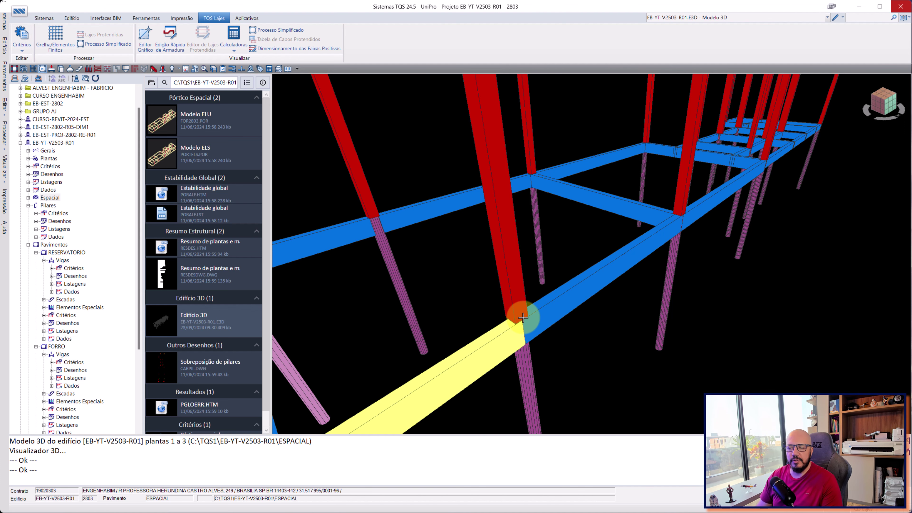
{"action": "scroll", "coordinate": [526, 346], "scroll_direction": "down", "scroll_amount": 2}
{"action": "scroll", "coordinate": [530, 334], "scroll_direction": "down", "scroll_amount": 2}
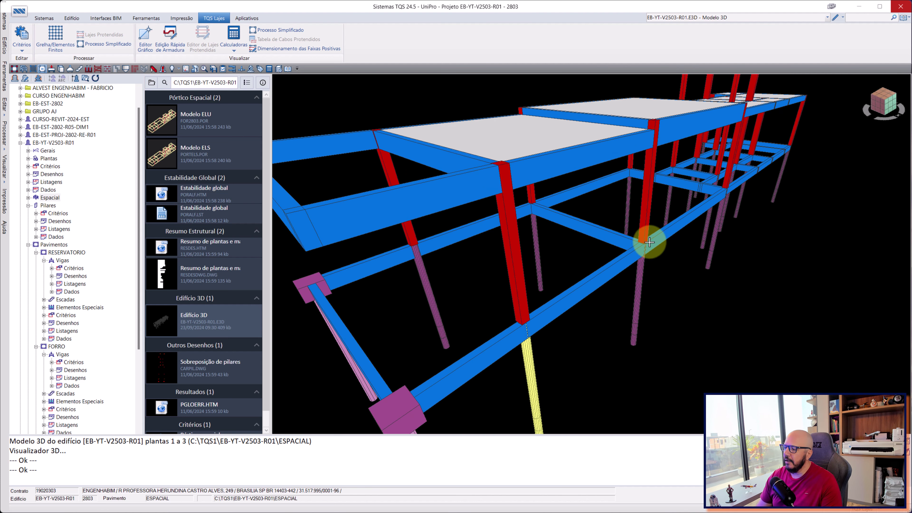
{"action": "middle_click_drag", "start_coordinate": [649, 242], "coordinate": [611, 322]}
{"action": "scroll", "coordinate": [610, 313], "scroll_direction": "up", "scroll_amount": 2}
{"action": "scroll", "coordinate": [623, 233], "scroll_direction": "up", "scroll_amount": 2}
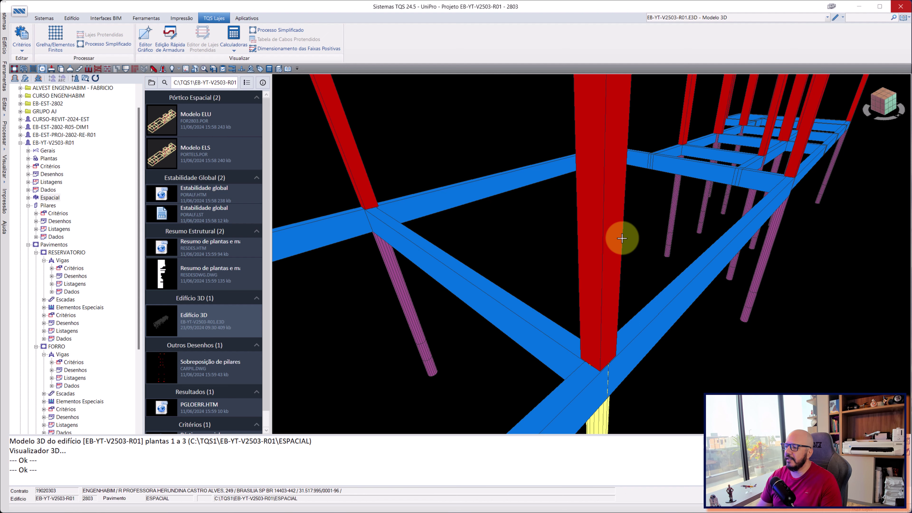
{"action": "scroll", "coordinate": [621, 240], "scroll_direction": "down", "scroll_amount": 1}
{"action": "scroll", "coordinate": [619, 242], "scroll_direction": "down", "scroll_amount": 2}
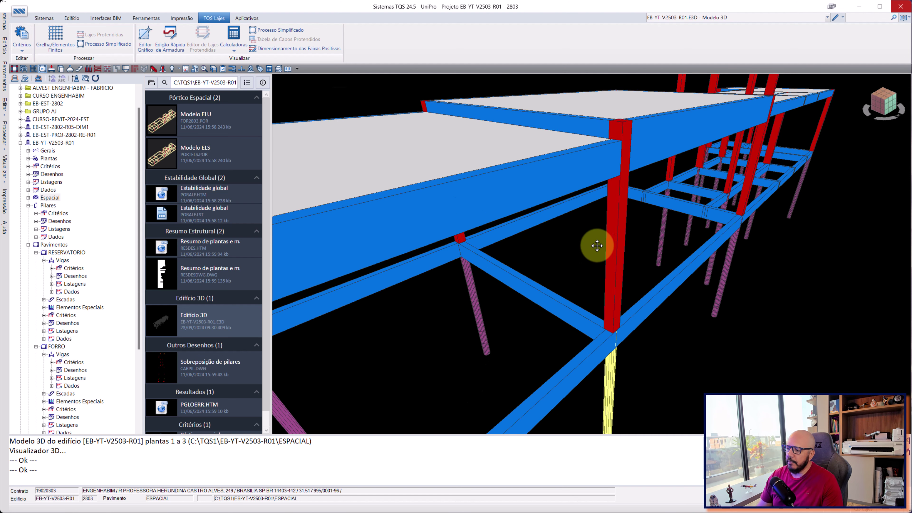
{"action": "scroll", "coordinate": [595, 247], "scroll_direction": "up", "scroll_amount": 3}
{"action": "scroll", "coordinate": [604, 258], "scroll_direction": "up", "scroll_amount": 2}
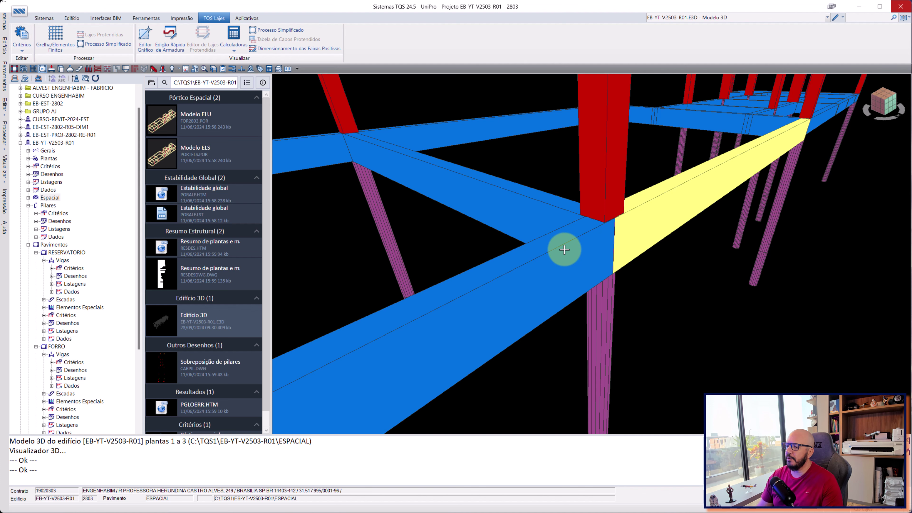
{"action": "scroll", "coordinate": [560, 252], "scroll_direction": "down", "scroll_amount": 1}
{"action": "mouse_move", "coordinate": [554, 255]}
{"action": "middle_mouse_down"}
{"action": "mouse_move", "coordinate": [587, 255]}
{"action": "mouse_move", "coordinate": [590, 242]}
{"action": "mouse_move", "coordinate": [600, 254]}
{"action": "mouse_move", "coordinate": [588, 252]}
{"action": "middle_mouse_up"}
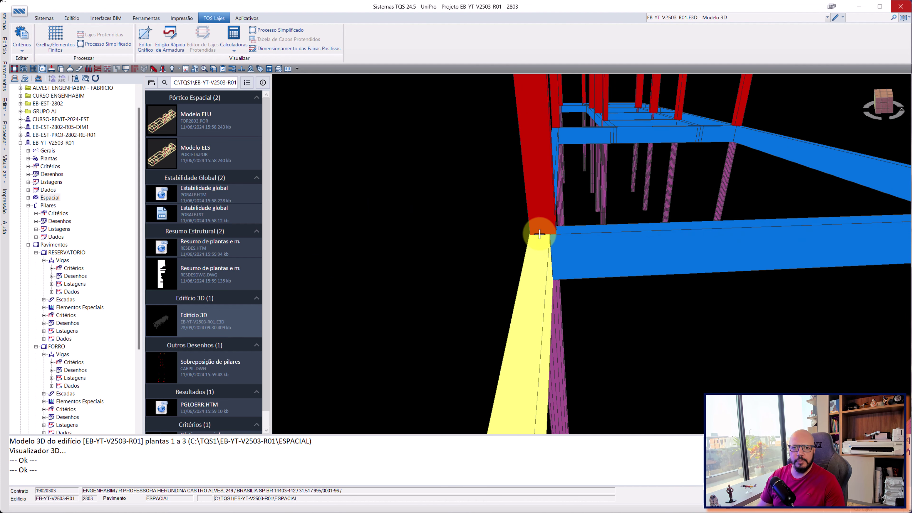
{"action": "mouse_move", "coordinate": [540, 234]}
{"action": "middle_mouse_down"}
{"action": "mouse_move", "coordinate": [550, 230]}
{"action": "mouse_move", "coordinate": [535, 299]}
{"action": "mouse_move", "coordinate": [563, 271]}
{"action": "mouse_move", "coordinate": [635, 259]}
{"action": "mouse_move", "coordinate": [548, 202]}
{"action": "mouse_move", "coordinate": [612, 229]}
{"action": "mouse_move", "coordinate": [682, 232]}
{"action": "mouse_move", "coordinate": [645, 225]}
{"action": "middle_mouse_up"}
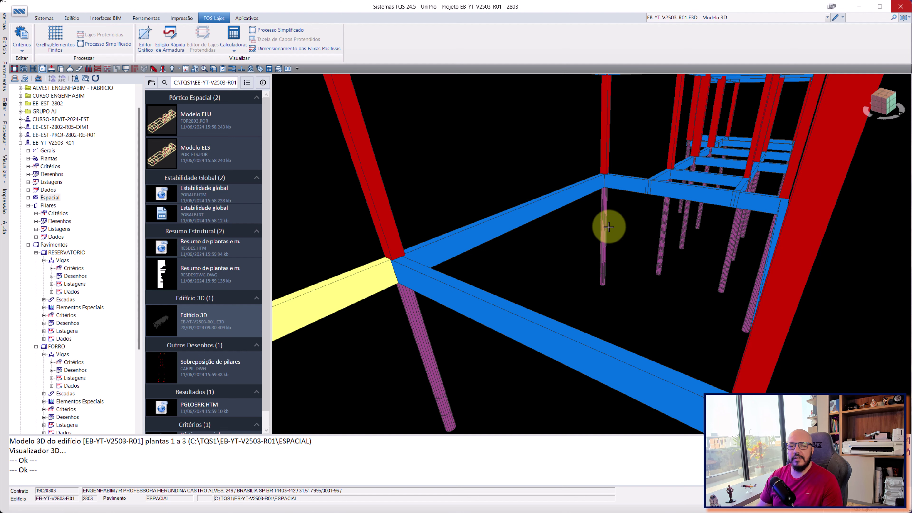
{"action": "mouse_move", "coordinate": [602, 234]}
{"action": "middle_mouse_down"}
{"action": "mouse_move", "coordinate": [578, 250]}
{"action": "mouse_move", "coordinate": [508, 252]}
{"action": "middle_mouse_up"}
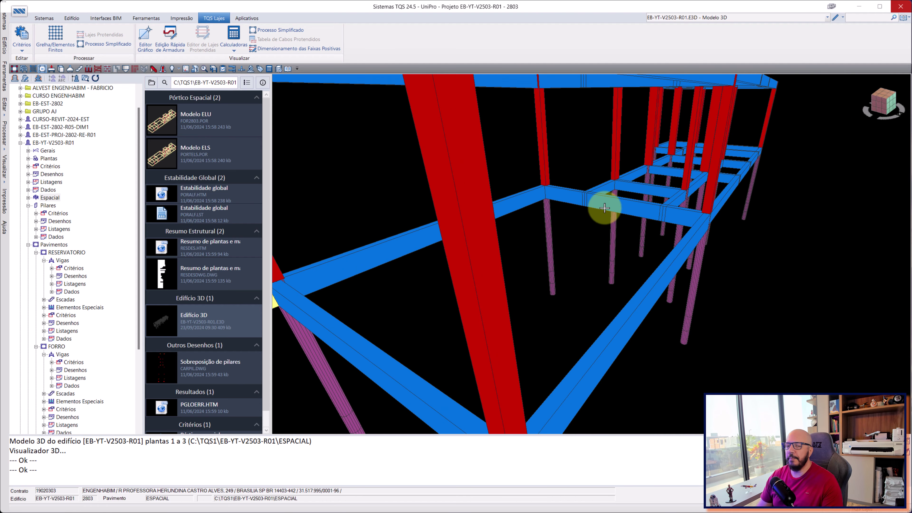
{"action": "scroll", "coordinate": [589, 200], "scroll_direction": "down", "scroll_amount": 3}
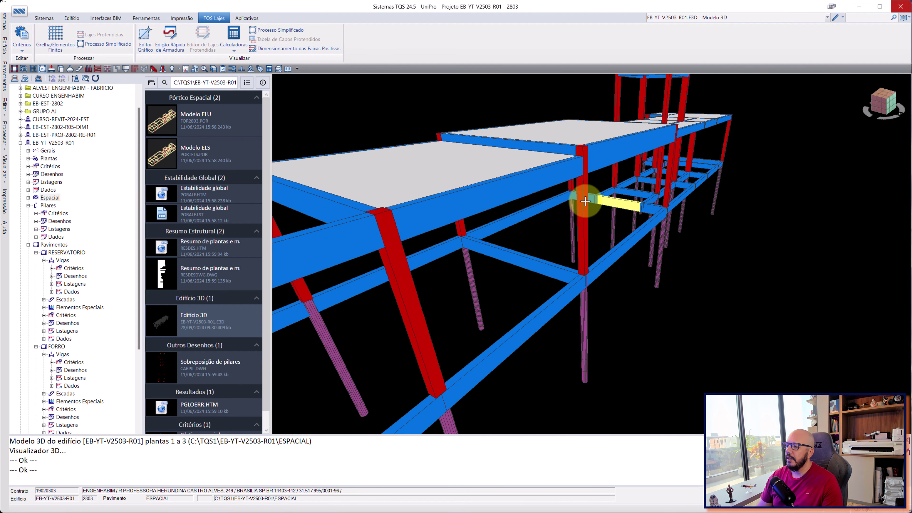
{"action": "scroll", "coordinate": [607, 209], "scroll_direction": "up", "scroll_amount": 5}
{"action": "scroll", "coordinate": [607, 210], "scroll_direction": "down", "scroll_amount": 5}
{"action": "scroll", "coordinate": [603, 238], "scroll_direction": "up", "scroll_amount": 5}
{"action": "scroll", "coordinate": [607, 237], "scroll_direction": "up", "scroll_amount": 3}
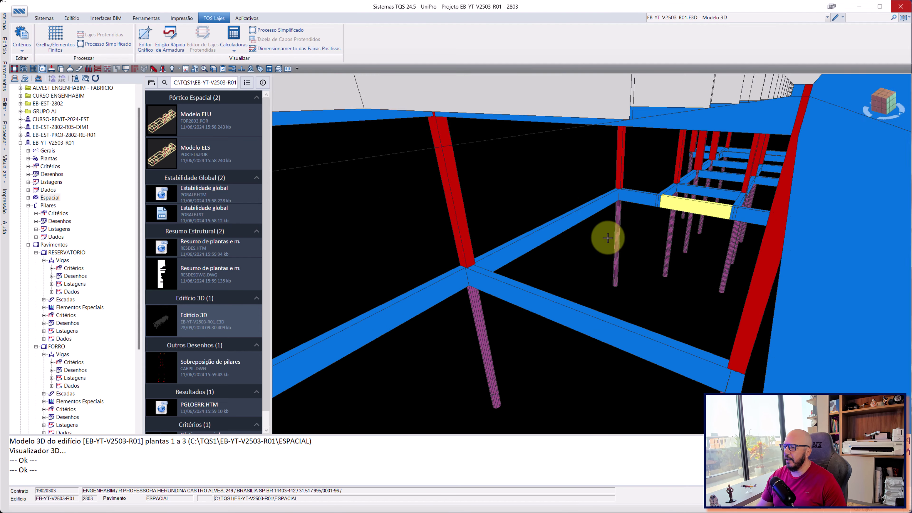
{"action": "scroll", "coordinate": [607, 238], "scroll_direction": "down", "scroll_amount": 3}
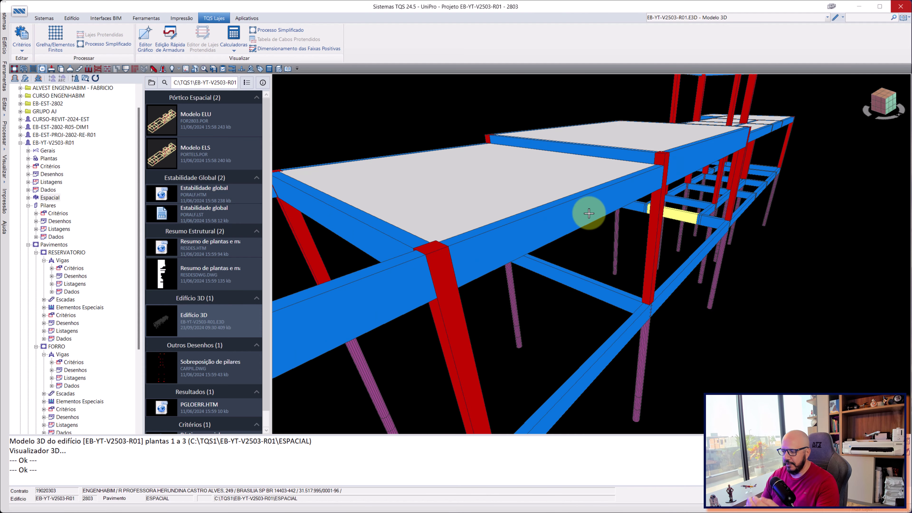
{"action": "scroll", "coordinate": [589, 212], "scroll_direction": "down", "scroll_amount": 3}
{"action": "scroll", "coordinate": [581, 223], "scroll_direction": "up", "scroll_amount": 5}
{"action": "scroll", "coordinate": [562, 262], "scroll_direction": "down", "scroll_amount": 3}
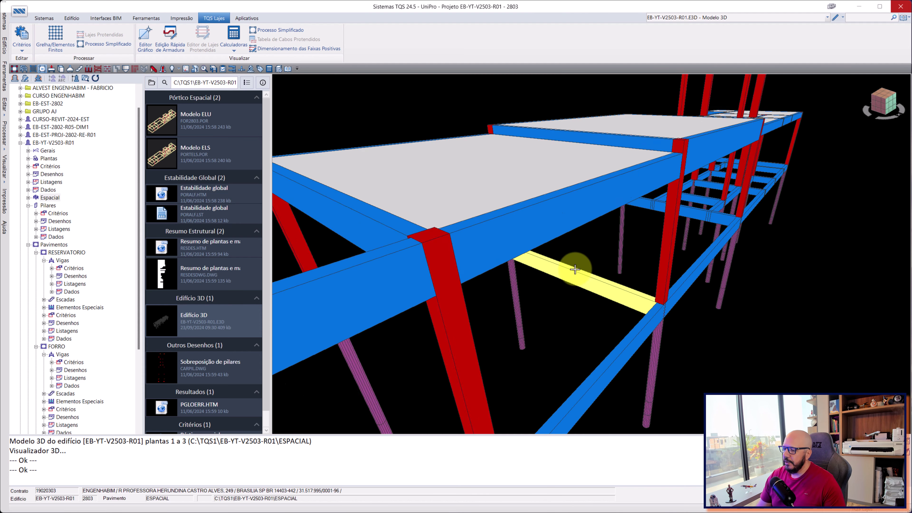
Step: Select the FORRO floor and preview the ARN2805H negative reinforcement drawing
{"action": "left_click", "coordinate": [60, 347]}
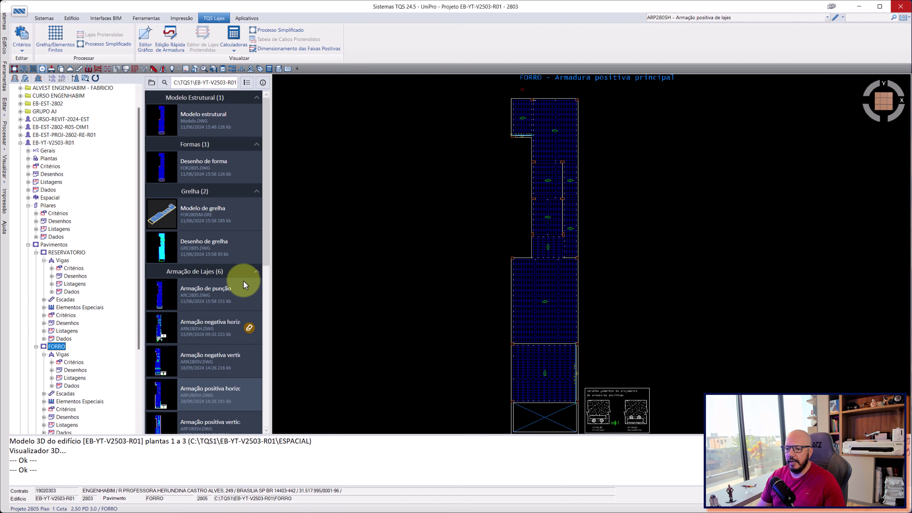
{"action": "left_click", "coordinate": [198, 332]}
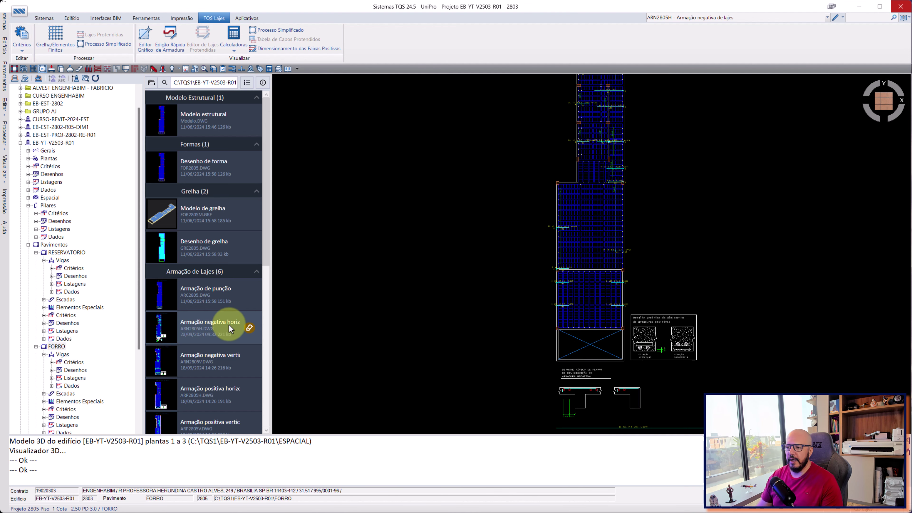
{"action": "scroll", "coordinate": [440, 204], "scroll_direction": "up", "scroll_amount": 3}
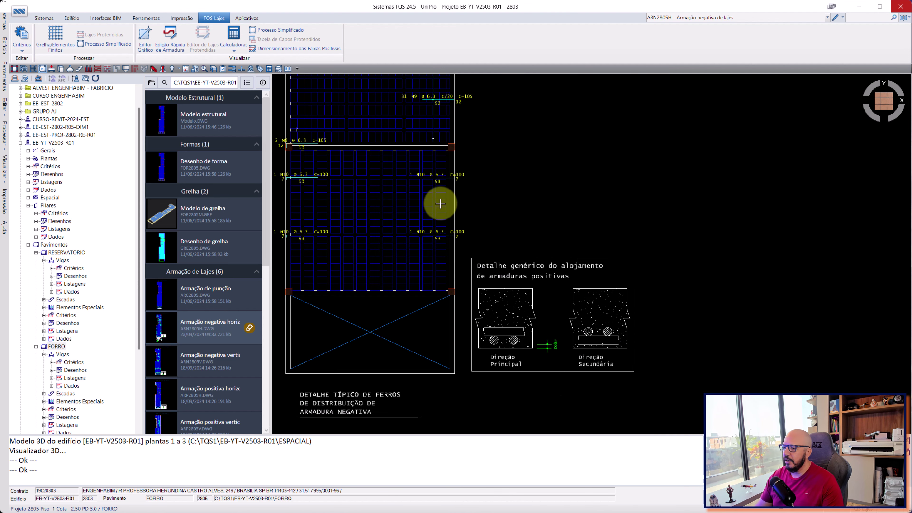
{"action": "scroll", "coordinate": [440, 203], "scroll_direction": "up", "scroll_amount": 2}
{"action": "middle_click_drag", "start_coordinate": [474, 207], "coordinate": [593, 210]}
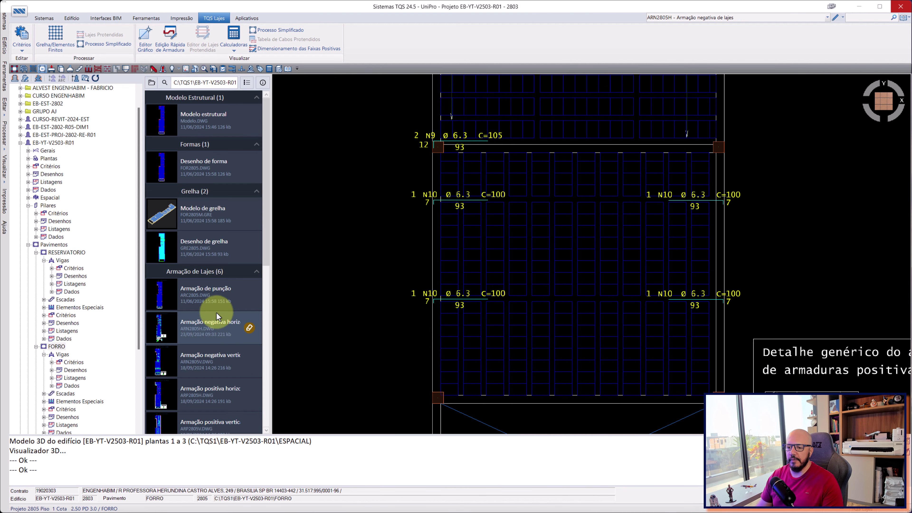
Step: Preview ARN2805V, then reselect FORRO and open 'Armação negativa horiz' ARN2805H in EAG
{"action": "left_click", "coordinate": [204, 308]}
{"action": "left_click", "coordinate": [192, 352]}
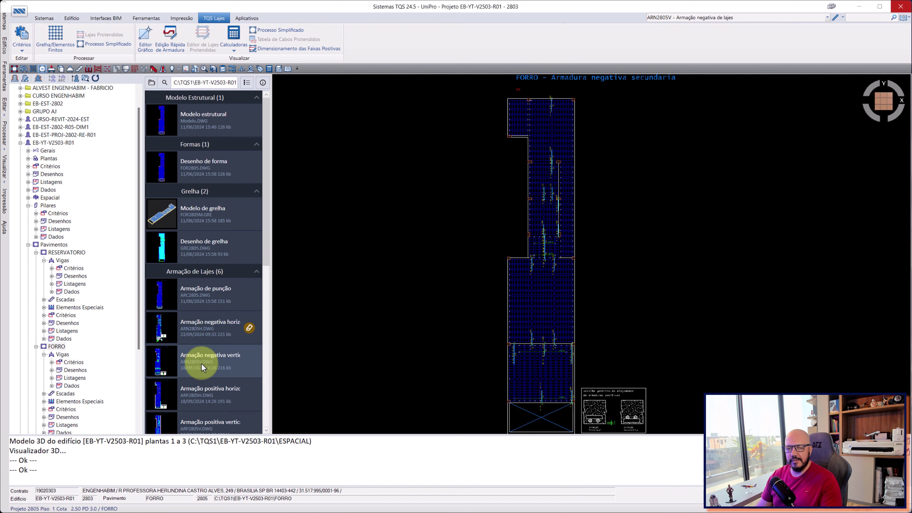
{"action": "left_click", "coordinate": [203, 326]}
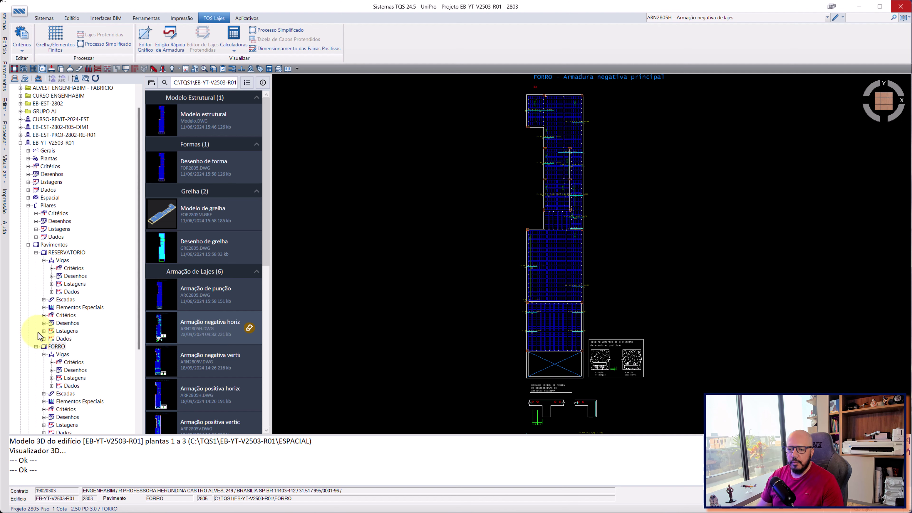
{"action": "left_click", "coordinate": [55, 346]}
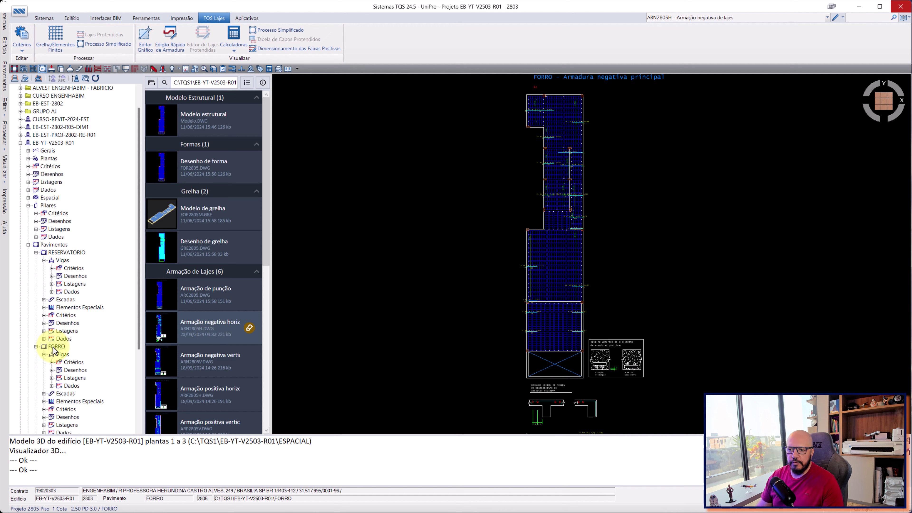
{"action": "double_click", "coordinate": [224, 325]}
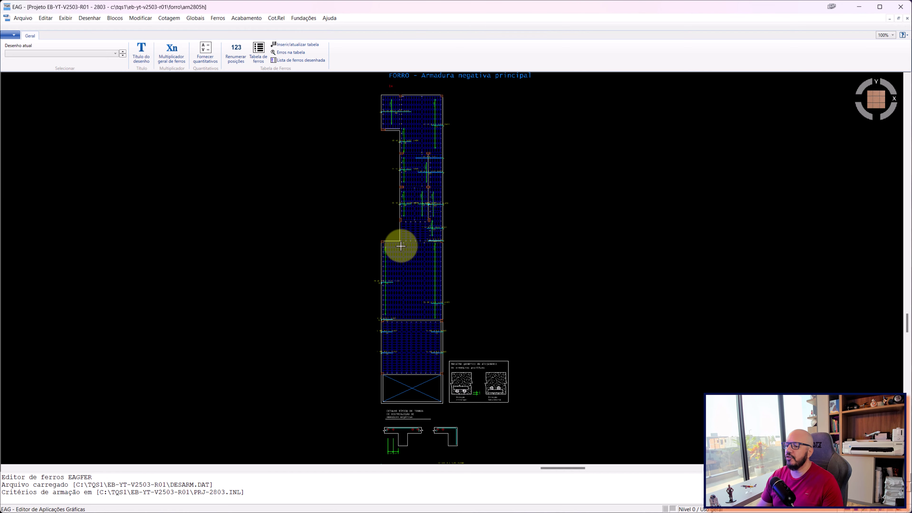
Step: Zoom and pan to fit the whole FORRO slab and its title in the editor
{"action": "mouse_move", "coordinate": [399, 245]}
{"action": "middle_mouse_down"}
{"action": "mouse_move", "coordinate": [442, 247]}
{"action": "mouse_move", "coordinate": [459, 285]}
{"action": "middle_mouse_up"}
{"action": "scroll", "coordinate": [458, 285], "scroll_direction": "up", "scroll_amount": 1}
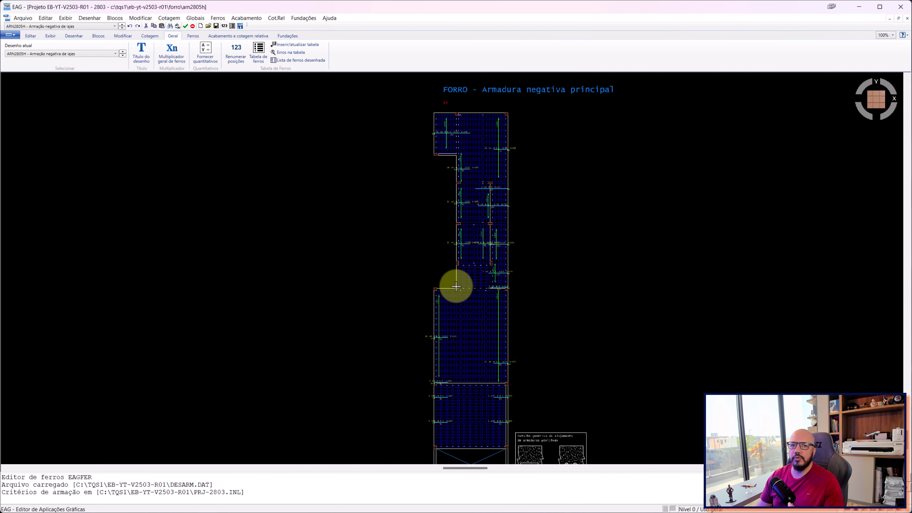
{"action": "scroll", "coordinate": [475, 297], "scroll_direction": "up", "scroll_amount": 3}
{"action": "scroll", "coordinate": [489, 241], "scroll_direction": "up", "scroll_amount": 2}
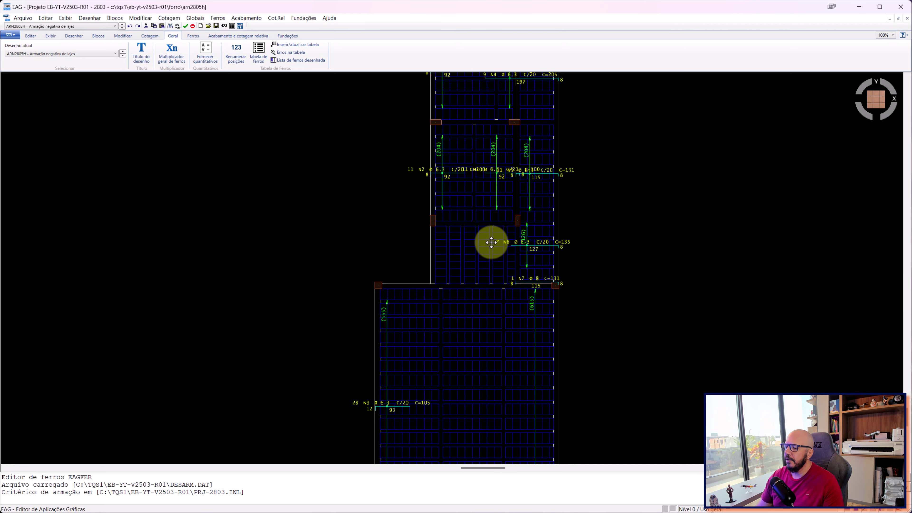
{"action": "scroll", "coordinate": [541, 143], "scroll_direction": "up", "scroll_amount": 2}
{"action": "middle_click_drag", "start_coordinate": [566, 180], "coordinate": [570, 200]}
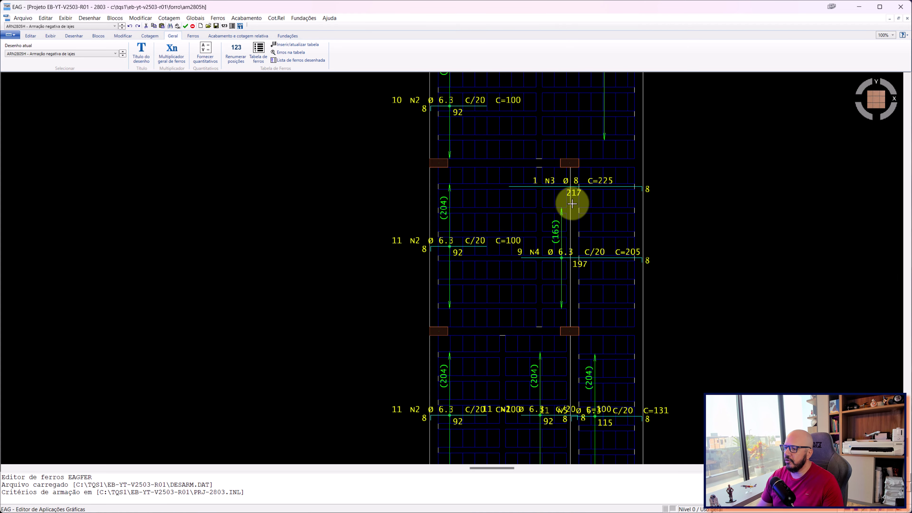
{"action": "scroll", "coordinate": [560, 159], "scroll_direction": "down", "scroll_amount": 3}
{"action": "middle_click_drag", "start_coordinate": [560, 158], "coordinate": [444, 232]}
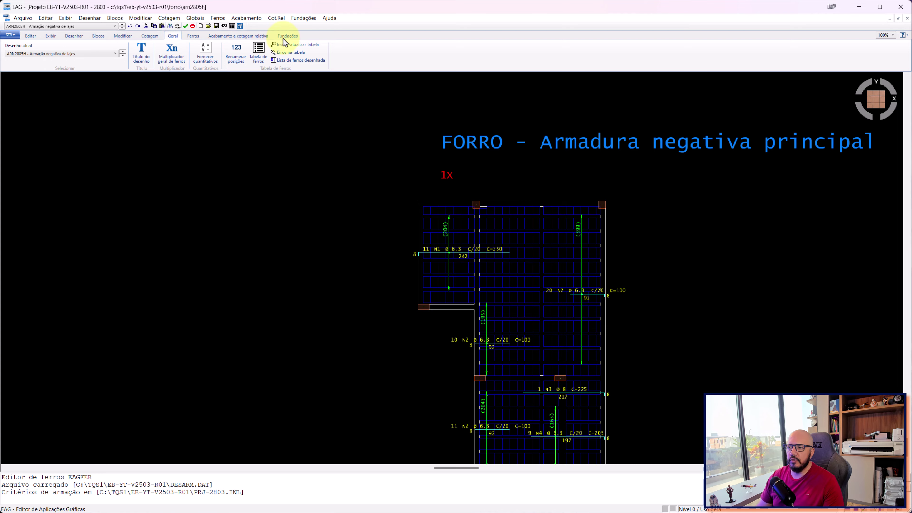
Step: Close the graphic editor and open the FORRO slab in Edição Rápida de Armadura
{"action": "left_click", "coordinate": [903, 13]}
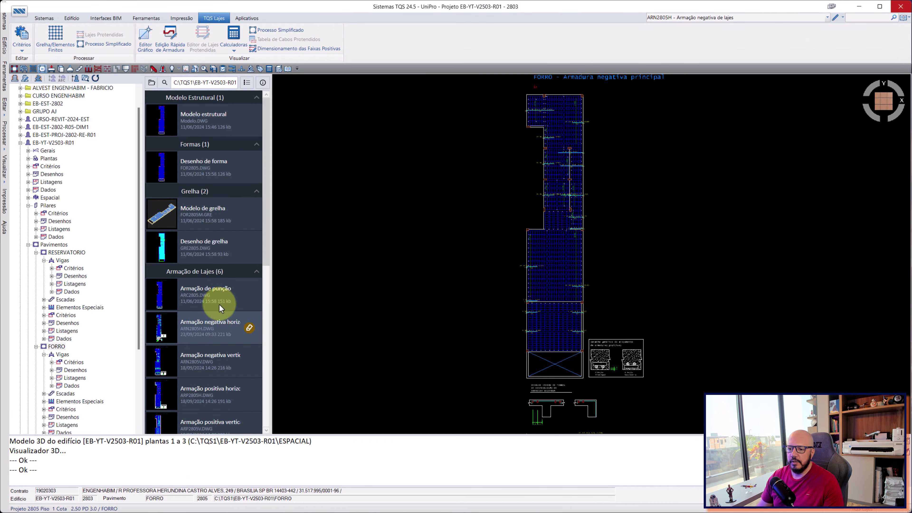
{"action": "left_click", "coordinate": [167, 38]}
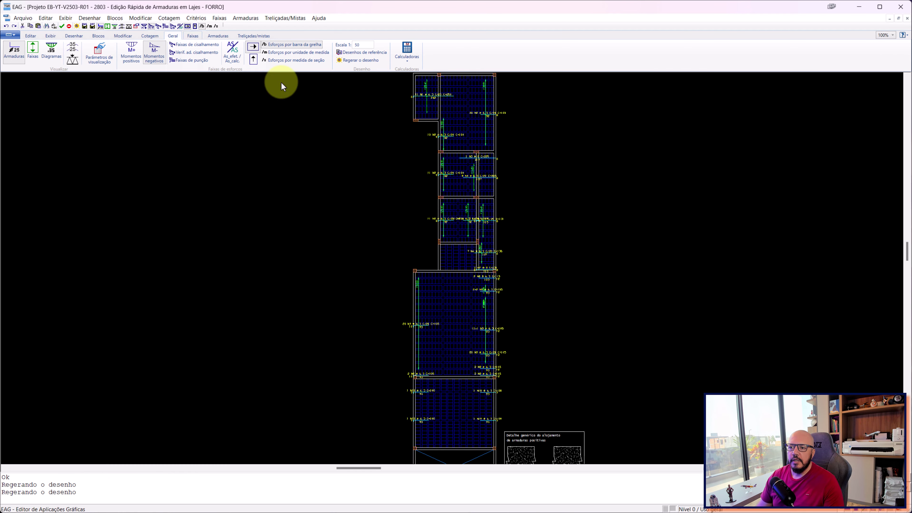
{"action": "scroll", "coordinate": [435, 304], "scroll_direction": "up", "scroll_amount": 1}
Step: Close the quick reinforcement editor and reopen the FORRO slab in Edição Rápida de Armadura
{"action": "left_click", "coordinate": [895, 10]}
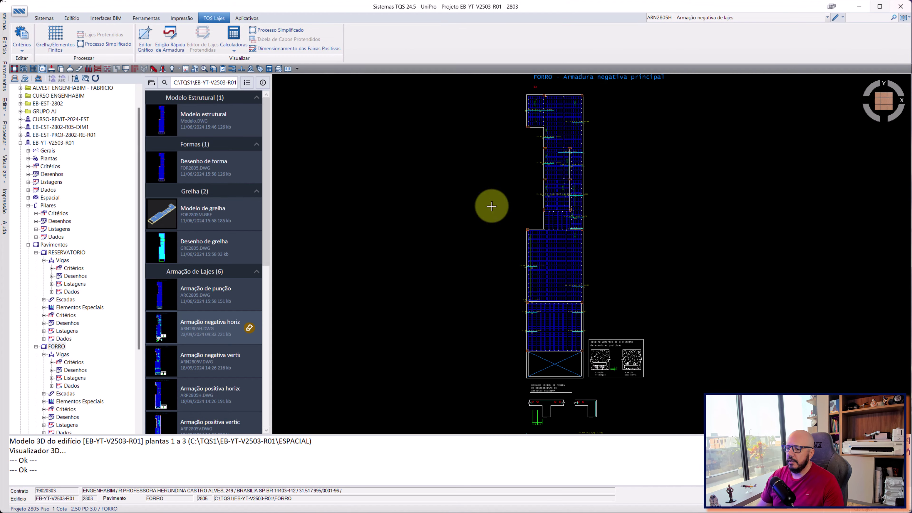
{"action": "right_click", "coordinate": [206, 330]}
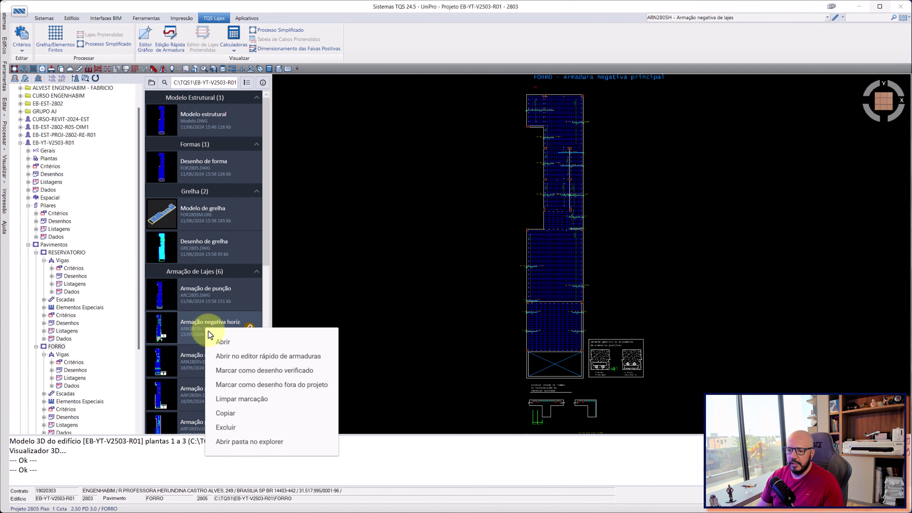
{"action": "left_click", "coordinate": [194, 336]}
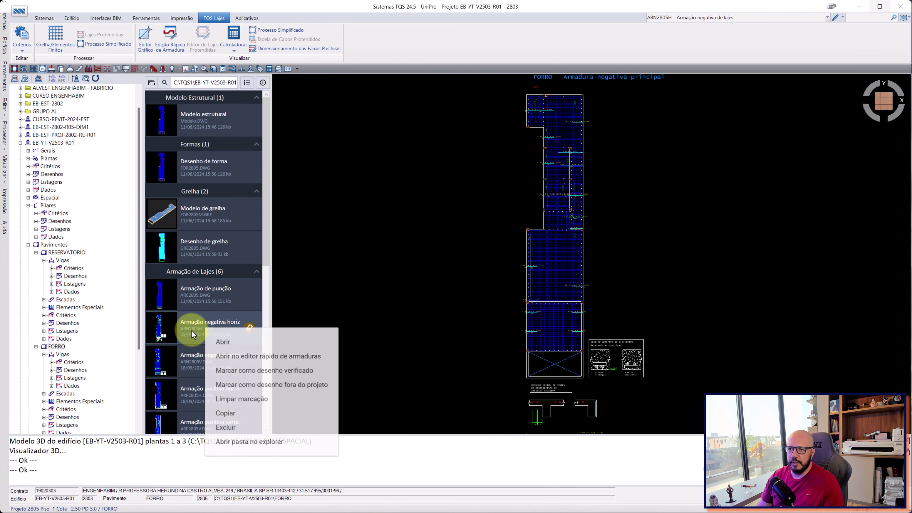
{"action": "left_click", "coordinate": [171, 45]}
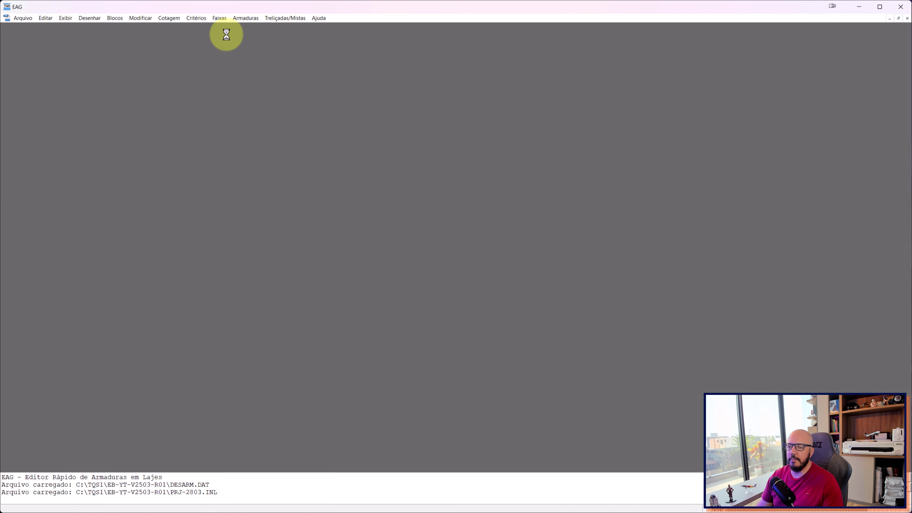
Step: Locate the 2x2 N9 rebar callout on the slab and delete it
{"action": "scroll", "coordinate": [484, 310], "scroll_direction": "up", "scroll_amount": 1}
{"action": "scroll", "coordinate": [472, 309], "scroll_direction": "up", "scroll_amount": 2}
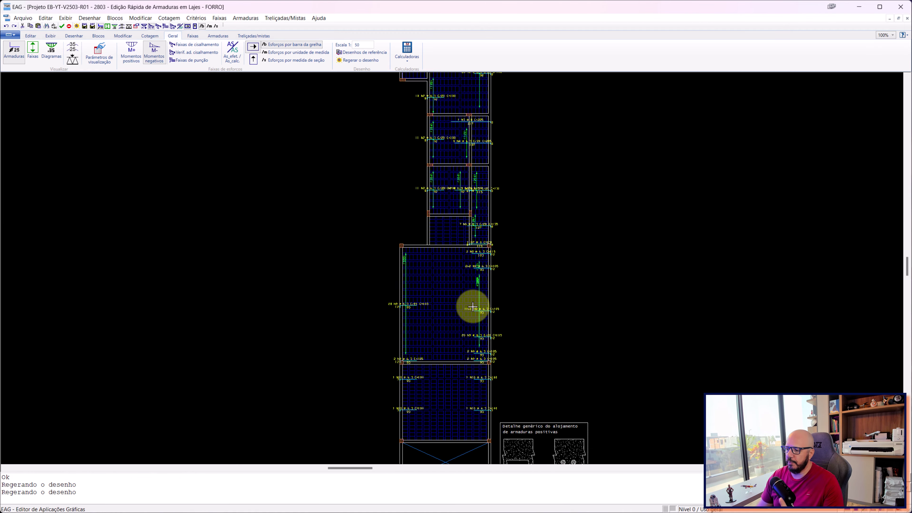
{"action": "scroll", "coordinate": [474, 311], "scroll_direction": "up", "scroll_amount": 2}
{"action": "middle_click_drag", "start_coordinate": [474, 311], "coordinate": [551, 240]}
{"action": "scroll", "coordinate": [581, 305], "scroll_direction": "up", "scroll_amount": 2}
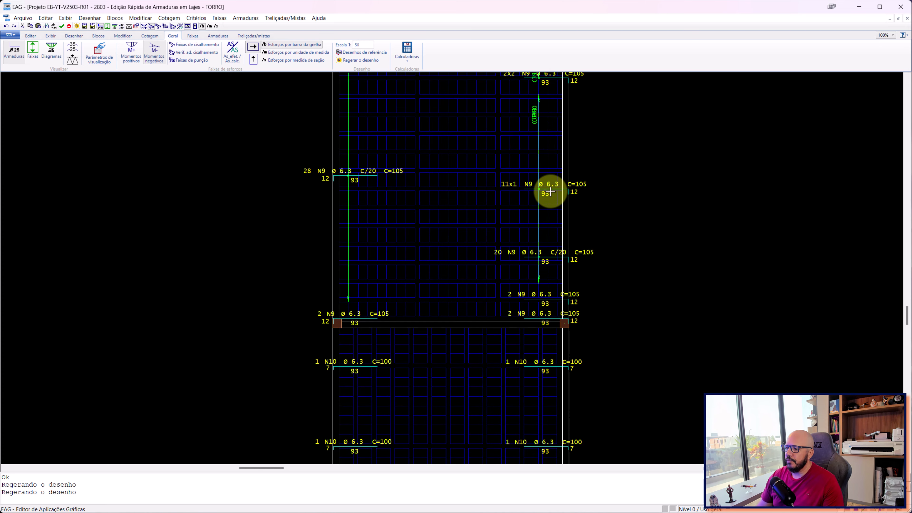
{"action": "middle_click_drag", "start_coordinate": [546, 189], "coordinate": [546, 295]}
{"action": "scroll", "coordinate": [541, 303], "scroll_direction": "up", "scroll_amount": 3}
{"action": "scroll", "coordinate": [541, 303], "scroll_direction": "up", "scroll_amount": 1}
{"action": "scroll", "coordinate": [535, 295], "scroll_direction": "down", "scroll_amount": 2}
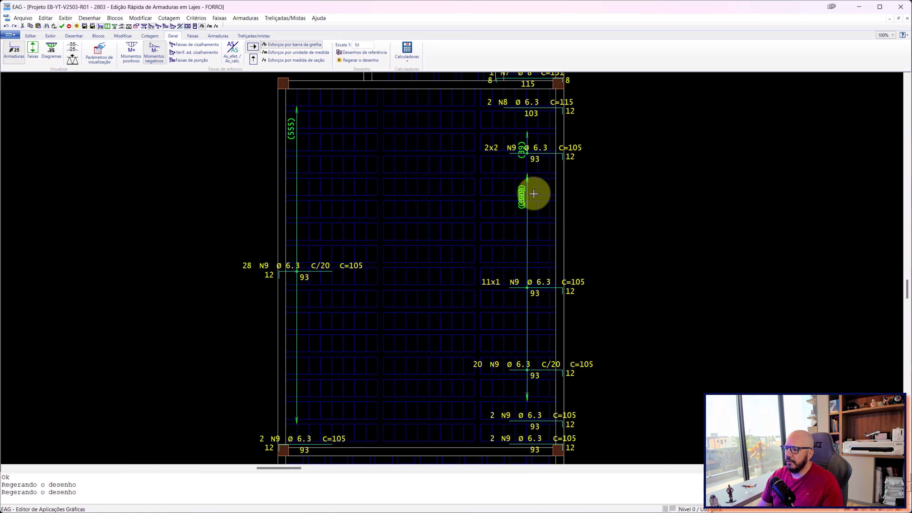
{"action": "left_click", "coordinate": [540, 151]}
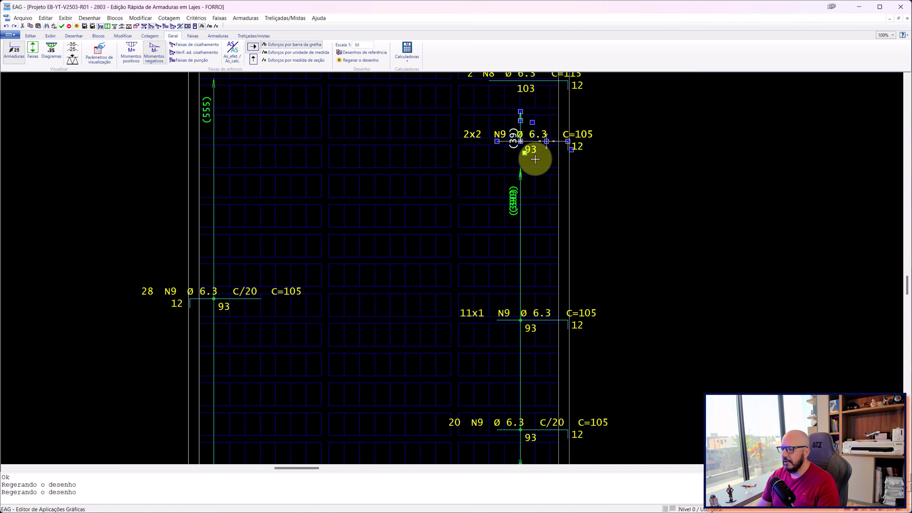
{"action": "key", "text": "Delete"}
Step: Pan and zoom to bring the slab's upper edge into view
{"action": "scroll", "coordinate": [519, 155], "scroll_direction": "up", "scroll_amount": 1}
{"action": "middle_click_drag", "start_coordinate": [519, 155], "coordinate": [510, 237]}
{"action": "scroll", "coordinate": [539, 179], "scroll_direction": "up", "scroll_amount": 1}
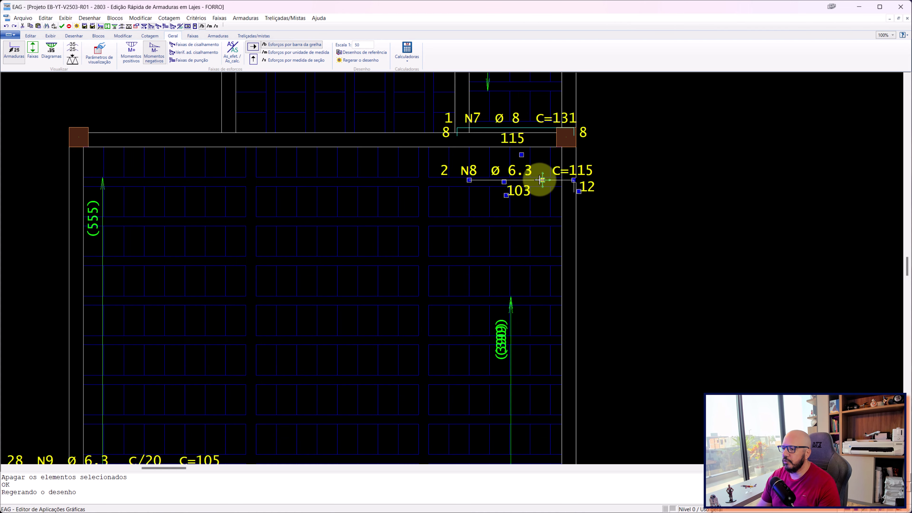
{"action": "scroll", "coordinate": [541, 179], "scroll_direction": "down", "scroll_amount": 1}
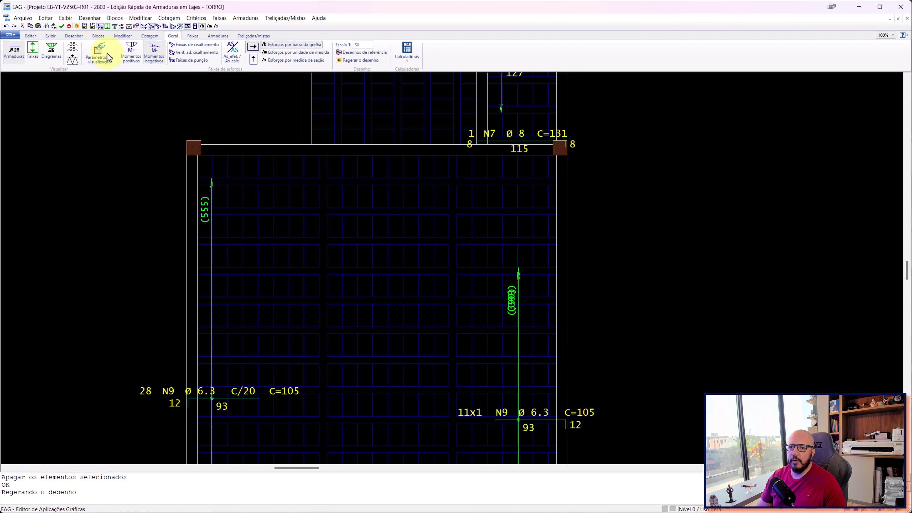
Step: Toggle the moment diagrams, design strips and rebar callouts to review the slab
{"action": "left_click", "coordinate": [46, 57]}
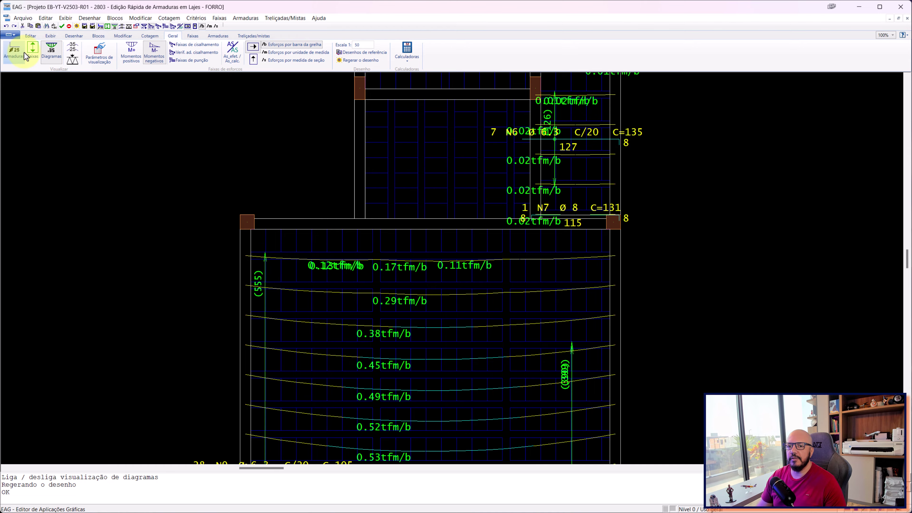
{"action": "left_click", "coordinate": [15, 52]}
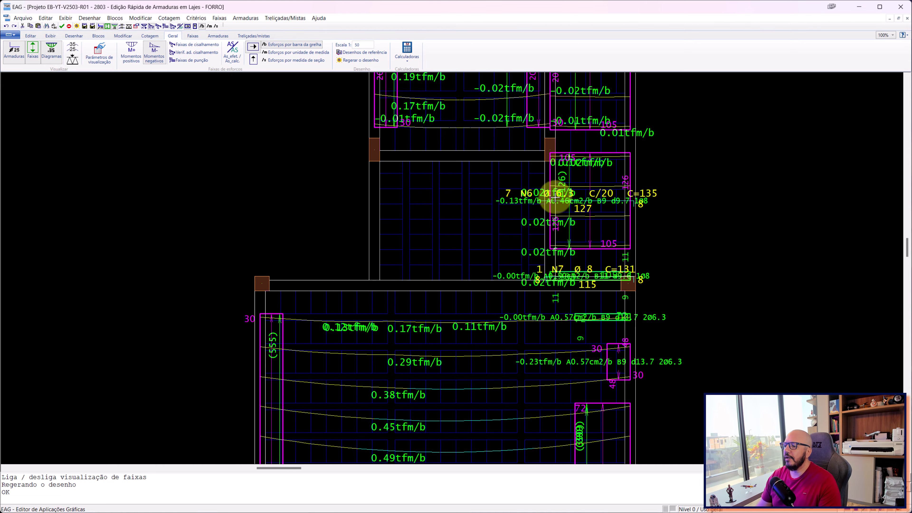
{"action": "middle_click_drag", "start_coordinate": [529, 179], "coordinate": [505, 254]}
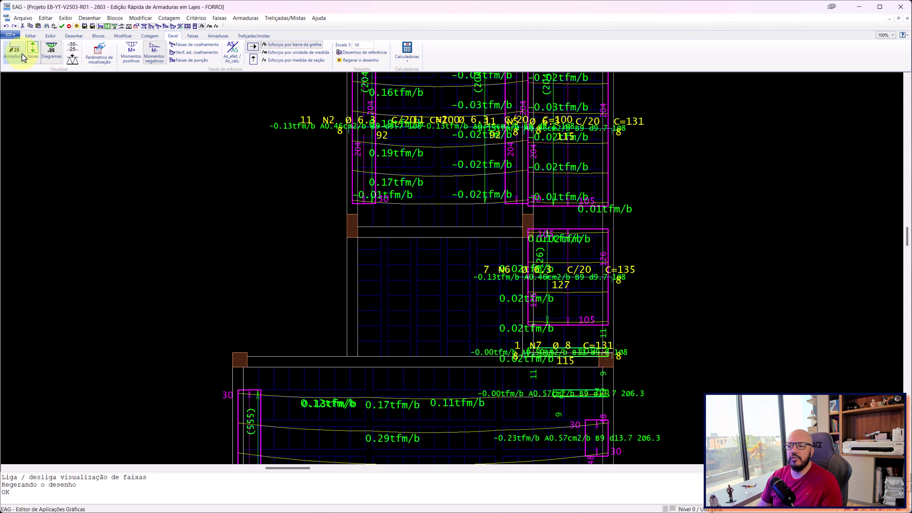
{"action": "left_click", "coordinate": [14, 52]}
{"action": "left_click", "coordinate": [51, 55]}
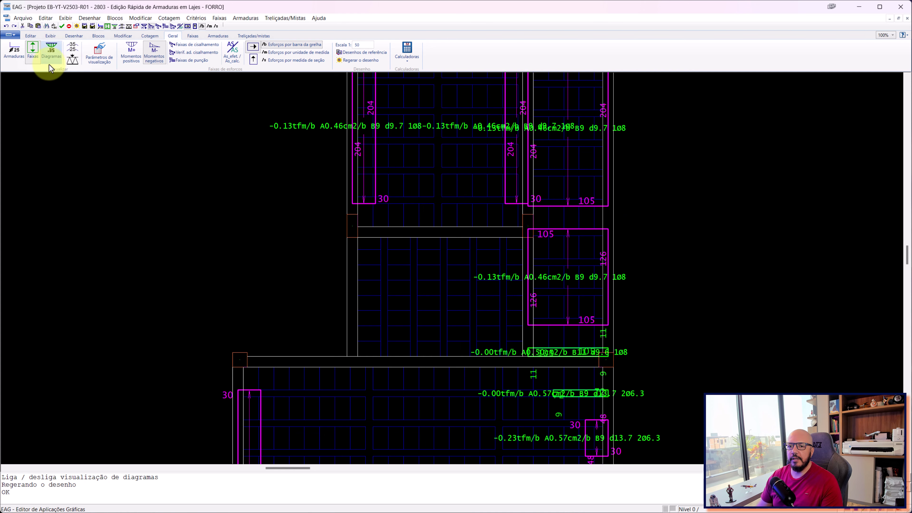
{"action": "left_click", "coordinate": [34, 55]}
Step: Zoom to the 20 N9 ø6.3 C/20 rebar label and delete it
{"action": "scroll", "coordinate": [456, 166], "scroll_direction": "down", "scroll_amount": 1}
{"action": "scroll", "coordinate": [503, 270], "scroll_direction": "down", "scroll_amount": 3}
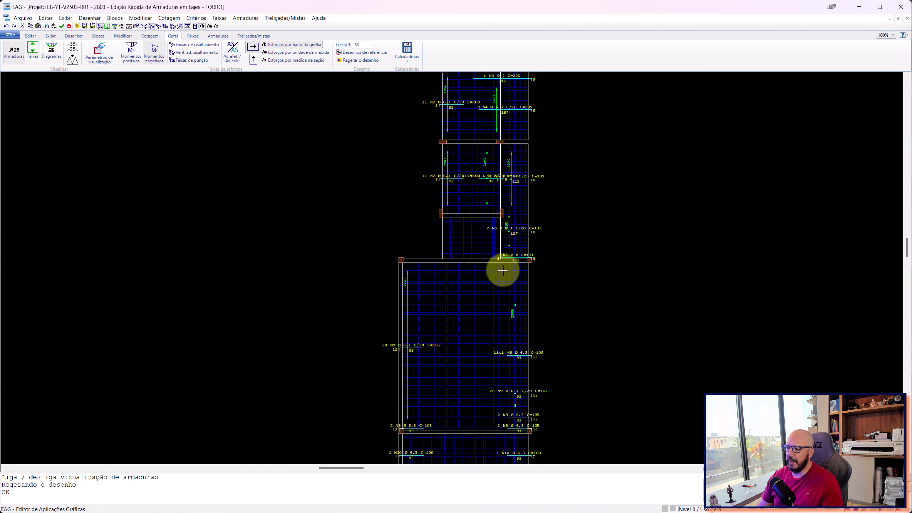
{"action": "scroll", "coordinate": [503, 270], "scroll_direction": "up", "scroll_amount": 1}
{"action": "scroll", "coordinate": [507, 236], "scroll_direction": "up", "scroll_amount": 1}
{"action": "scroll", "coordinate": [511, 210], "scroll_direction": "up", "scroll_amount": 1}
{"action": "scroll", "coordinate": [514, 196], "scroll_direction": "up", "scroll_amount": 2}
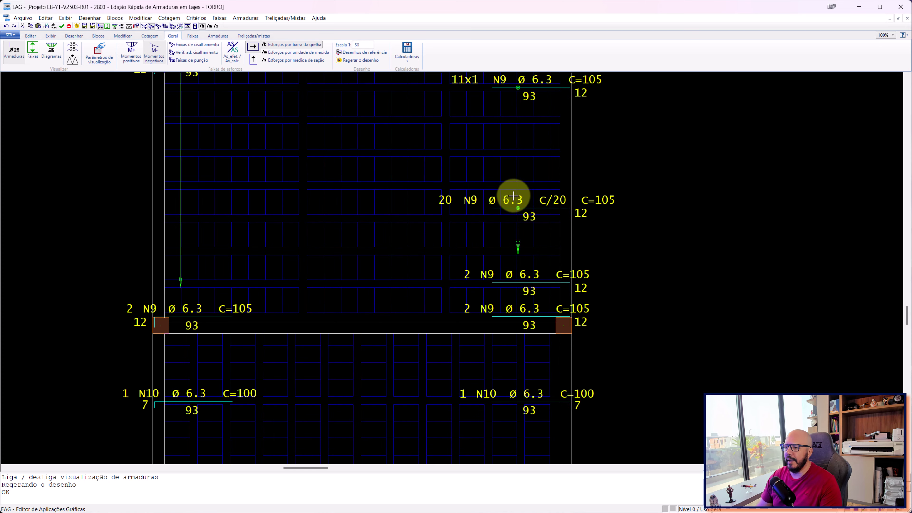
{"action": "middle_click_drag", "start_coordinate": [513, 196], "coordinate": [513, 245]}
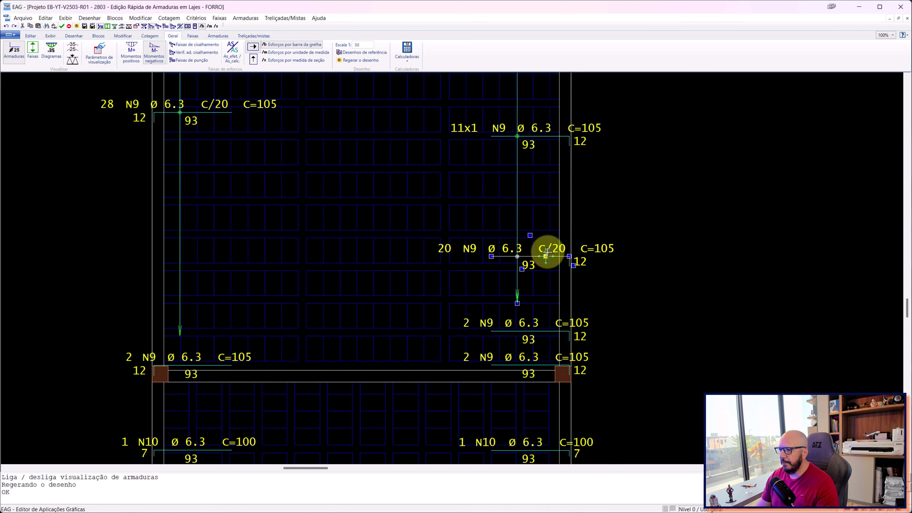
{"action": "key", "text": "Delete"}
Step: Delete the lower-right N9 ø6.3 C=105 label
{"action": "scroll", "coordinate": [524, 327], "scroll_direction": "up", "scroll_amount": 1}
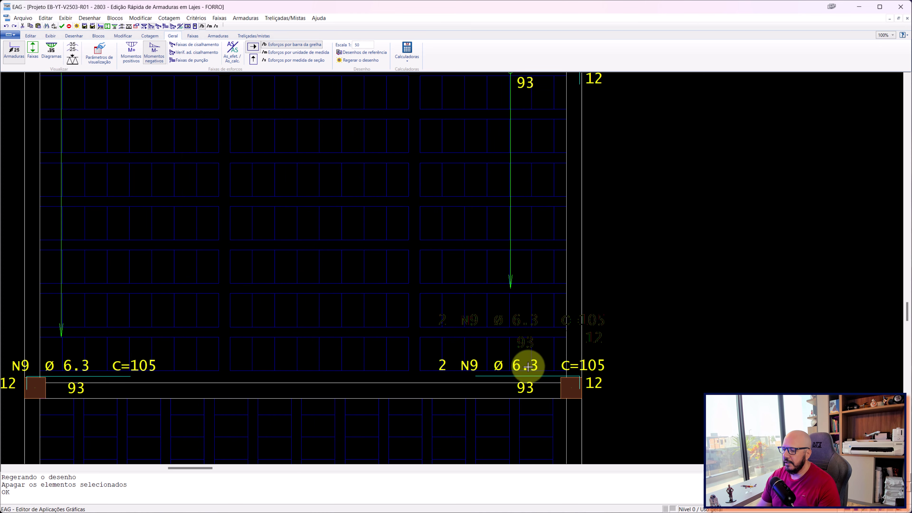
{"action": "left_click", "coordinate": [525, 377]}
{"action": "key", "text": "Delete"}
{"action": "scroll", "coordinate": [531, 324], "scroll_direction": "up", "scroll_amount": 1}
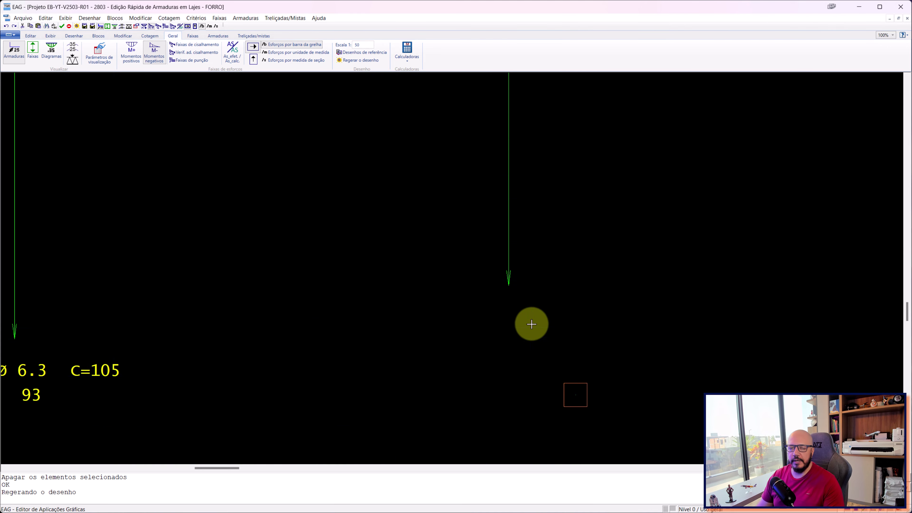
{"action": "scroll", "coordinate": [524, 251], "scroll_direction": "down", "scroll_amount": 2}
{"action": "scroll", "coordinate": [517, 259], "scroll_direction": "down", "scroll_amount": 1}
{"action": "scroll", "coordinate": [511, 283], "scroll_direction": "up", "scroll_amount": 2}
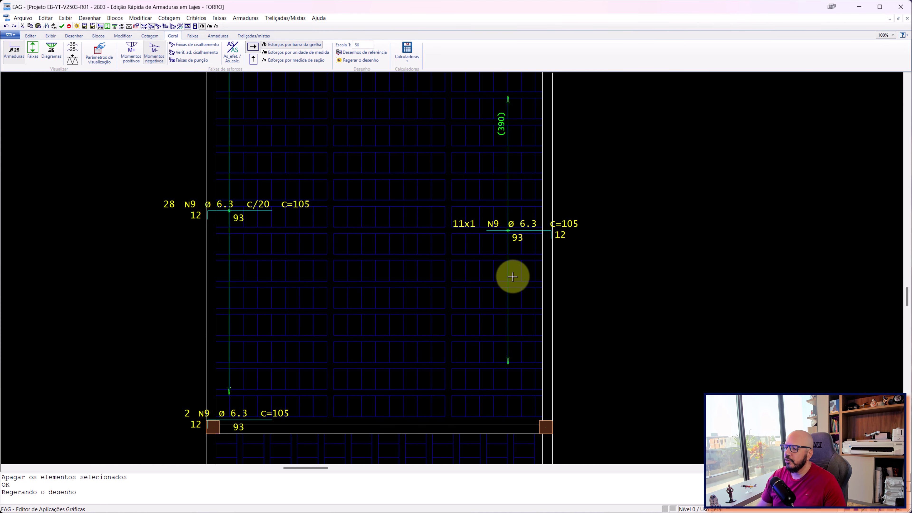
Step: Stretch the N9 distribution strip from the lower beam up to the N7 bar, spanning 654
{"action": "left_click", "coordinate": [508, 268]}
{"action": "scroll", "coordinate": [515, 287], "scroll_direction": "up", "scroll_amount": 1}
{"action": "left_click", "coordinate": [509, 310]}
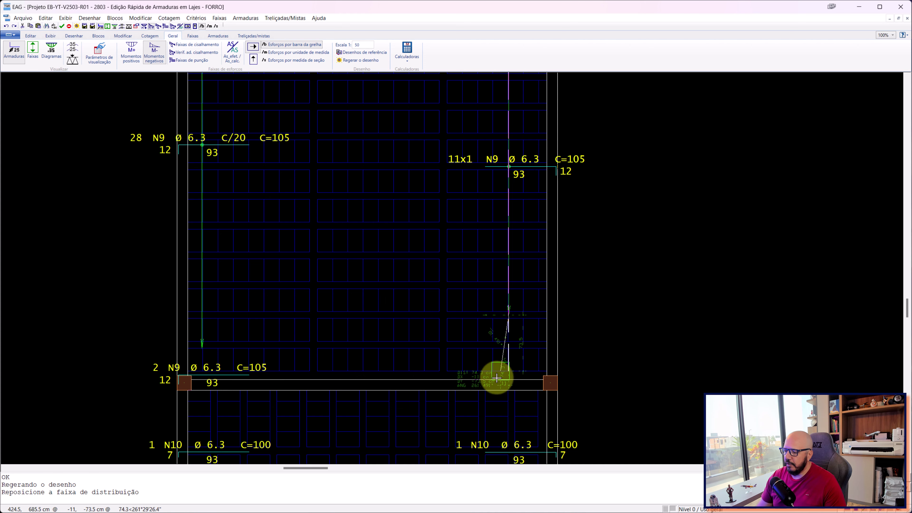
{"action": "left_click", "coordinate": [509, 379]}
{"action": "scroll", "coordinate": [533, 259], "scroll_direction": "down", "scroll_amount": 1}
{"action": "middle_click_drag", "start_coordinate": [534, 259], "coordinate": [499, 389]}
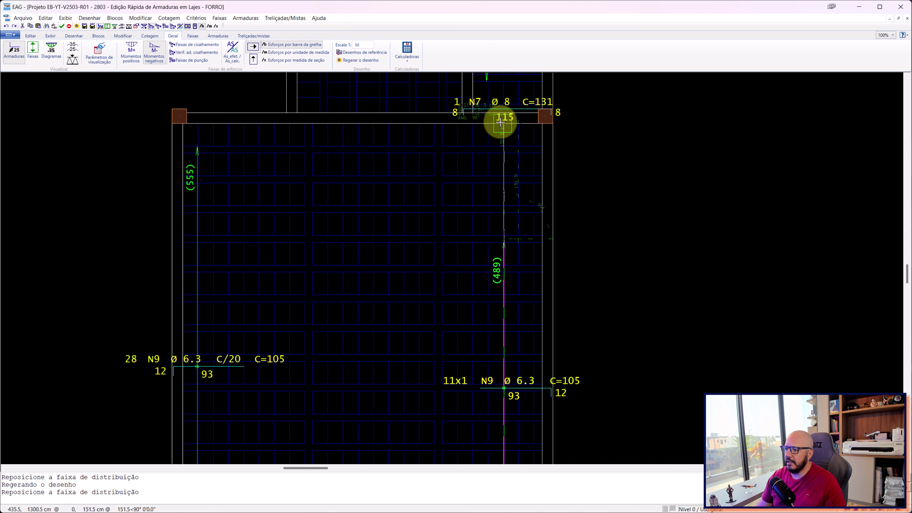
{"action": "left_click", "coordinate": [500, 123]}
{"action": "scroll", "coordinate": [552, 180], "scroll_direction": "down", "scroll_amount": 1}
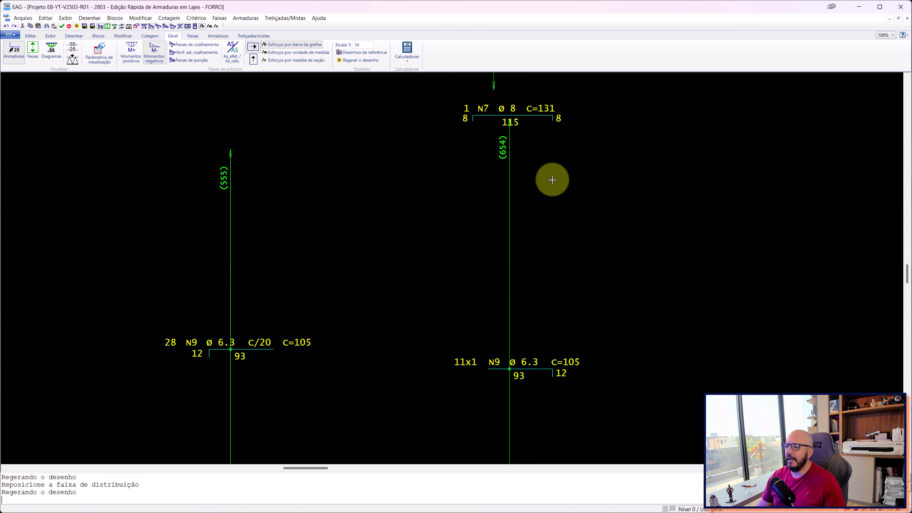
{"action": "scroll", "coordinate": [543, 202], "scroll_direction": "down", "scroll_amount": 1}
{"action": "scroll", "coordinate": [535, 189], "scroll_direction": "down", "scroll_amount": 1}
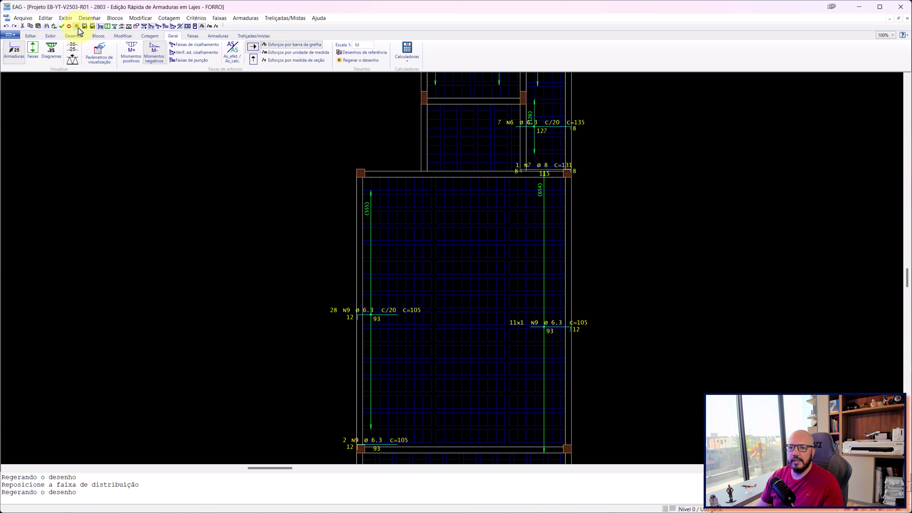
Step: Save the current data over ARN2805H.DWG, confirming the overwrite
{"action": "left_click", "coordinate": [22, 18]}
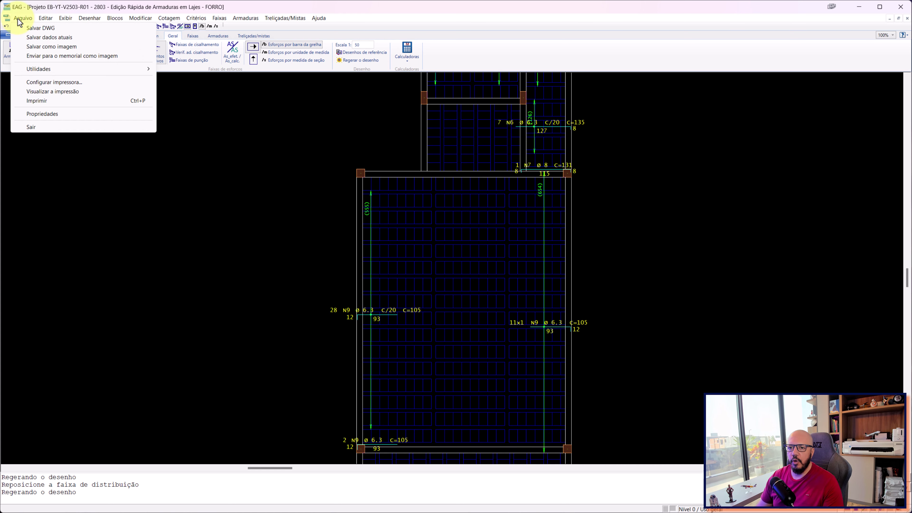
{"action": "left_click", "coordinate": [47, 32]}
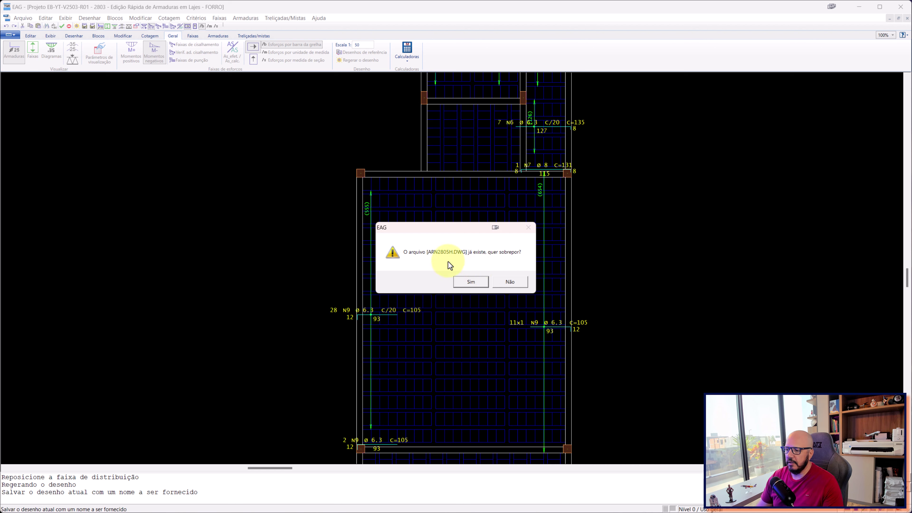
{"action": "left_click", "coordinate": [463, 282]}
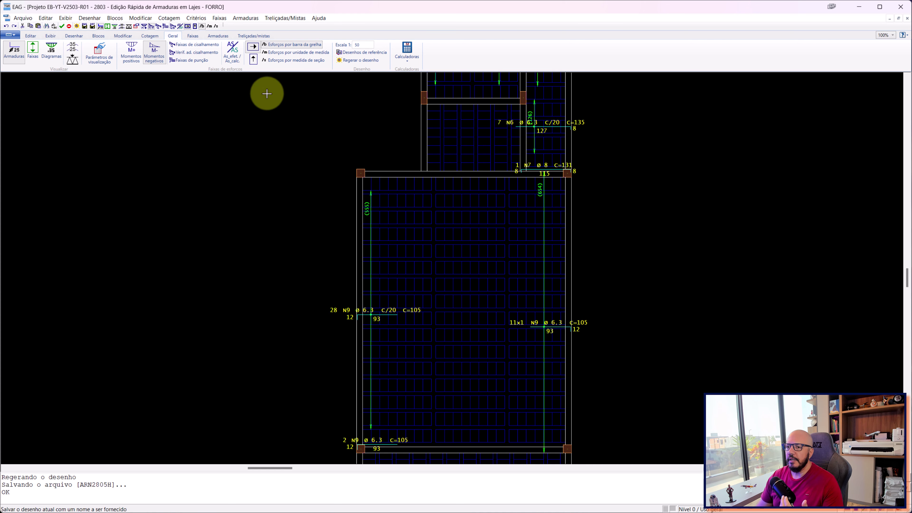
{"action": "left_click", "coordinate": [193, 38]}
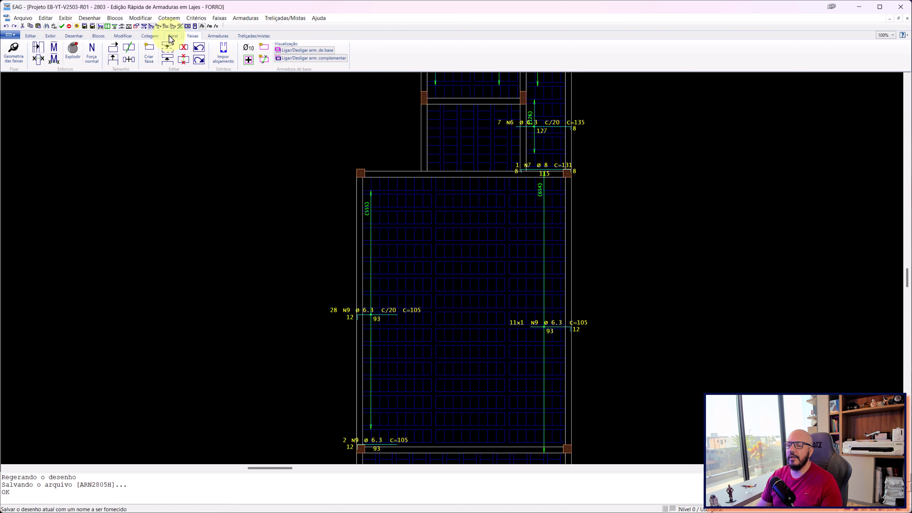
Step: Review moment diagrams, strips and rebar labels, then close the editor keeping the changes
{"action": "left_click", "coordinate": [176, 36]}
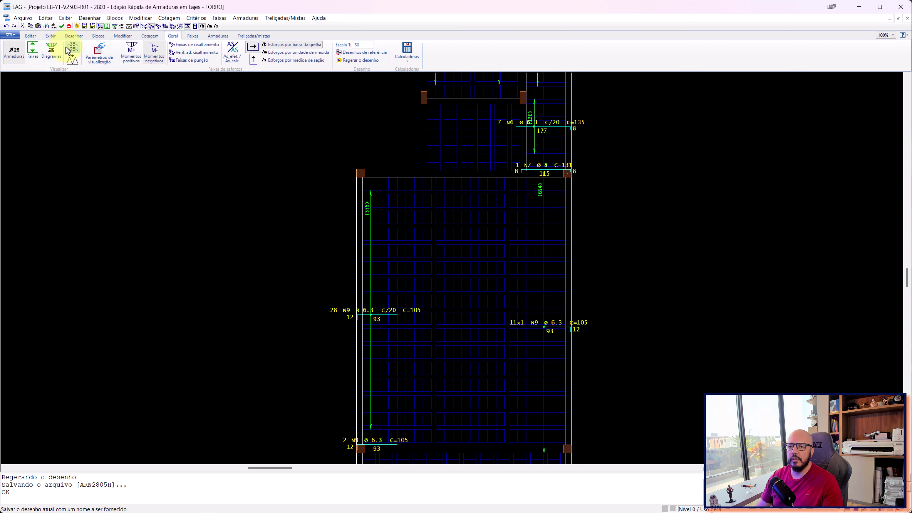
{"action": "left_click", "coordinate": [50, 52]}
{"action": "scroll", "coordinate": [469, 215], "scroll_direction": "up", "scroll_amount": 2}
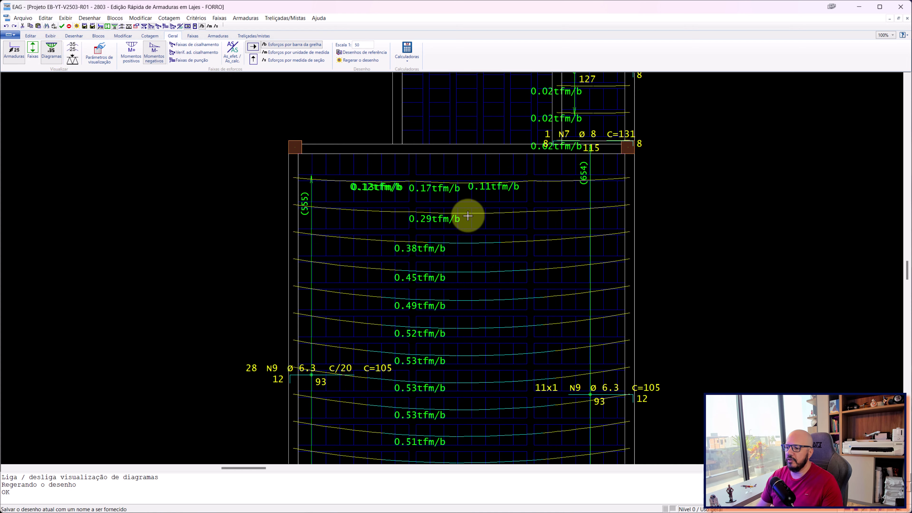
{"action": "left_click", "coordinate": [33, 53]}
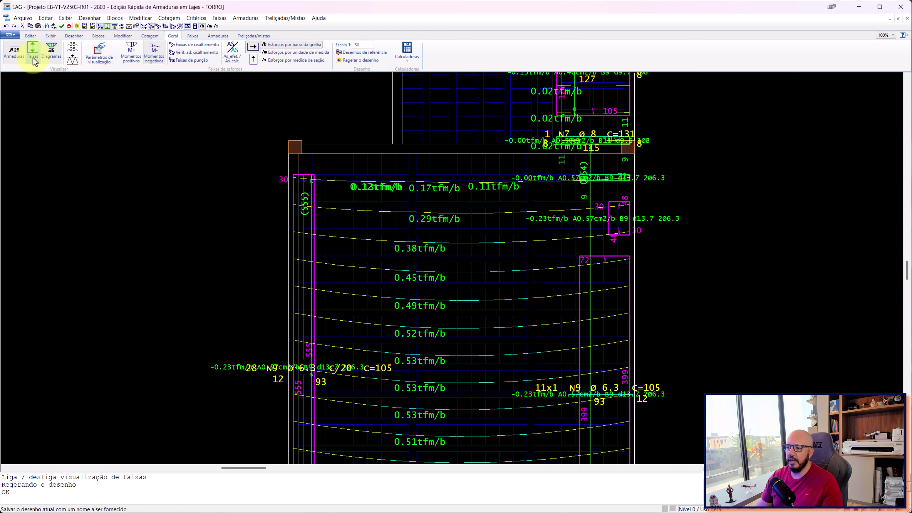
{"action": "left_click", "coordinate": [14, 50]}
{"action": "left_click", "coordinate": [48, 53]}
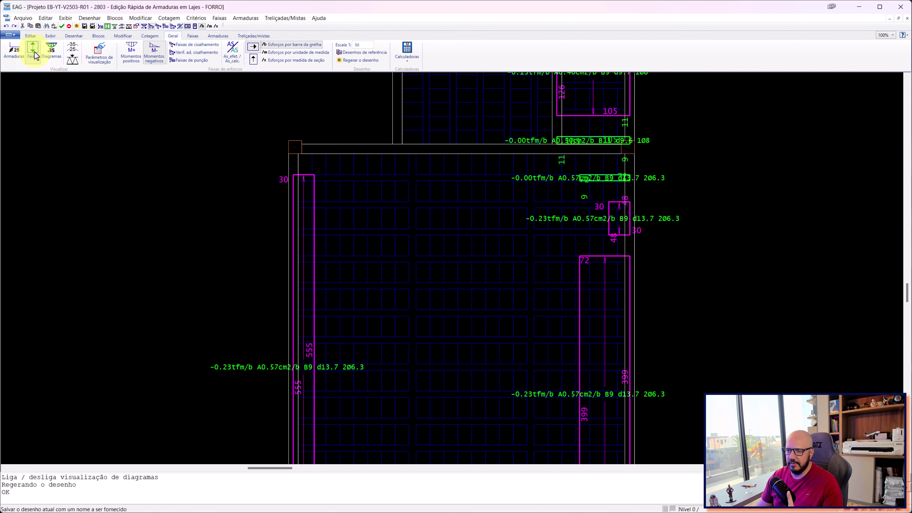
{"action": "left_click", "coordinate": [34, 54]}
{"action": "left_click", "coordinate": [901, 6]}
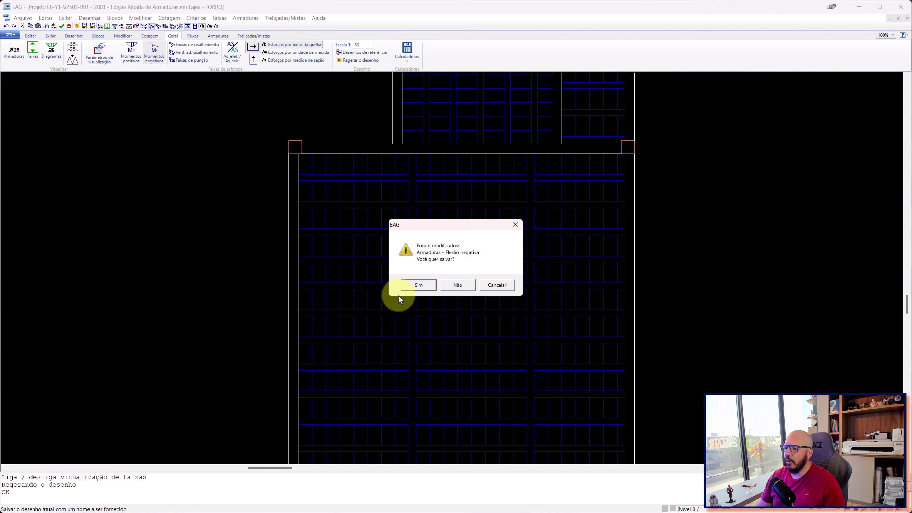
{"action": "left_click", "coordinate": [448, 286]}
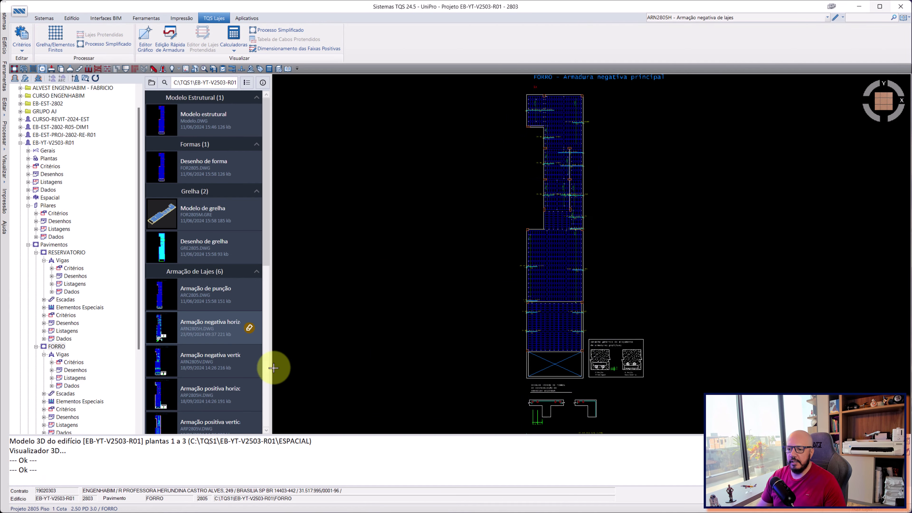
Step: Open 'Armação negativa horiz' ARN2805H in the graphic editor, then return to UniPro
{"action": "left_click", "coordinate": [211, 333]}
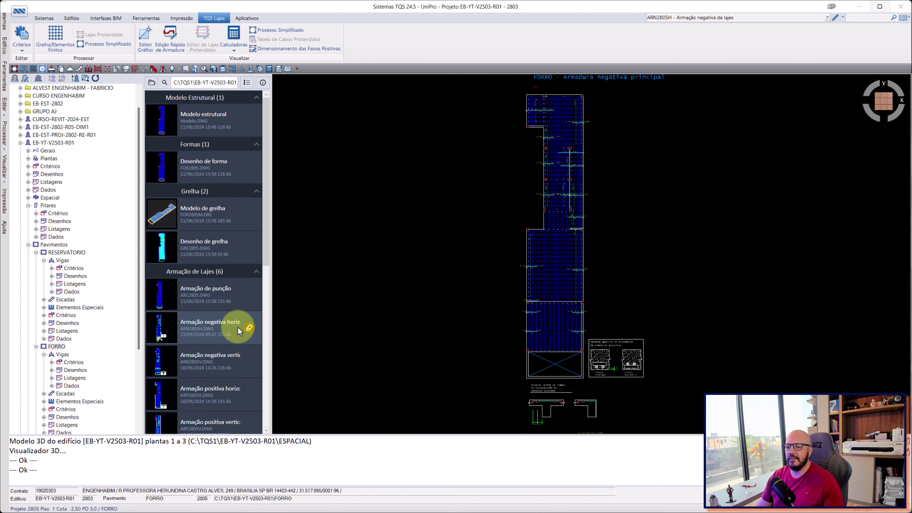
{"action": "double_click", "coordinate": [212, 325]}
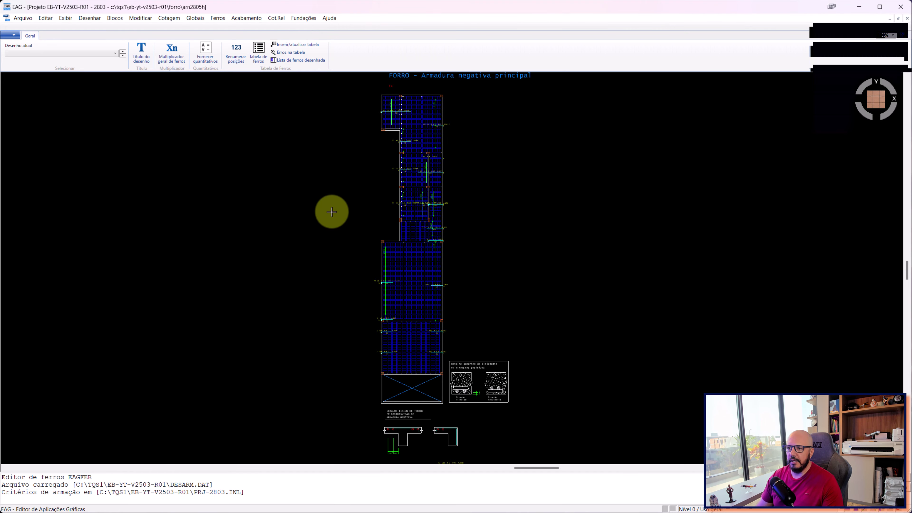
{"action": "left_click", "coordinate": [901, 6]}
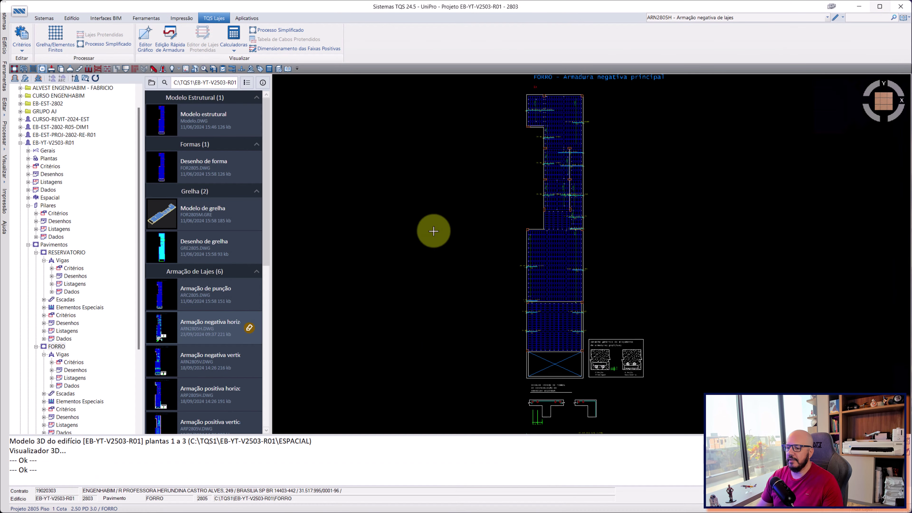
Step: Reopen ARN2805H in EAG and bring the lower slab panel into view
{"action": "left_click", "coordinate": [835, 19]}
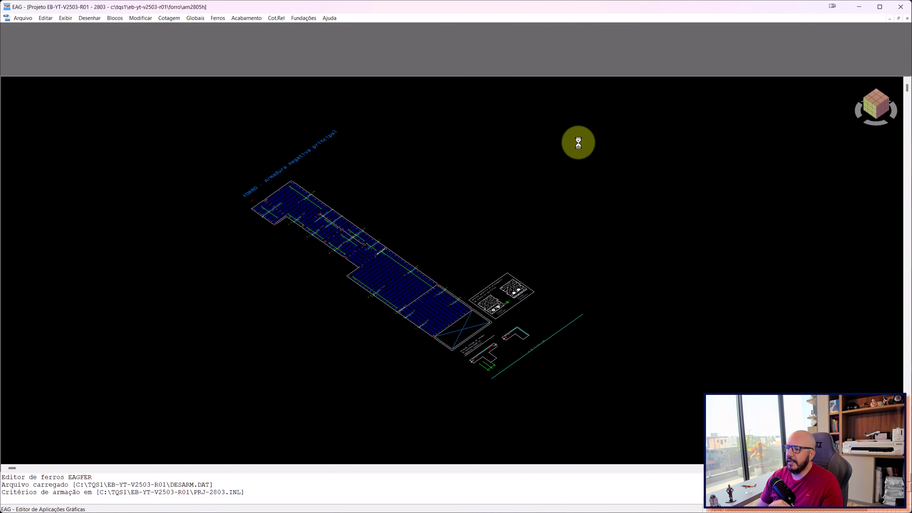
{"action": "scroll", "coordinate": [417, 199], "scroll_direction": "up", "scroll_amount": 4}
{"action": "scroll", "coordinate": [416, 202], "scroll_direction": "up", "scroll_amount": 2}
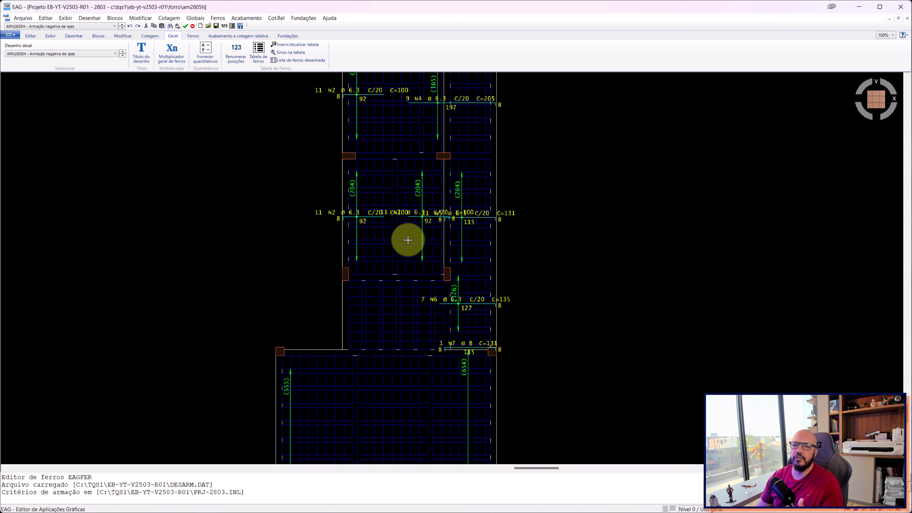
{"action": "middle_click_drag", "start_coordinate": [405, 255], "coordinate": [427, 98]}
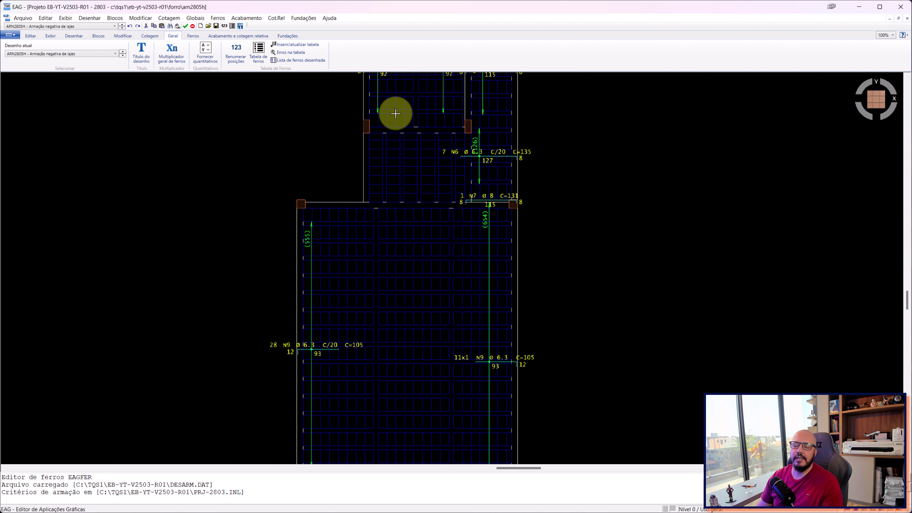
Step: Start Save As in the FORRO folder with the name LAJE-FORRO-NEG-HOR
{"action": "left_click", "coordinate": [21, 18]}
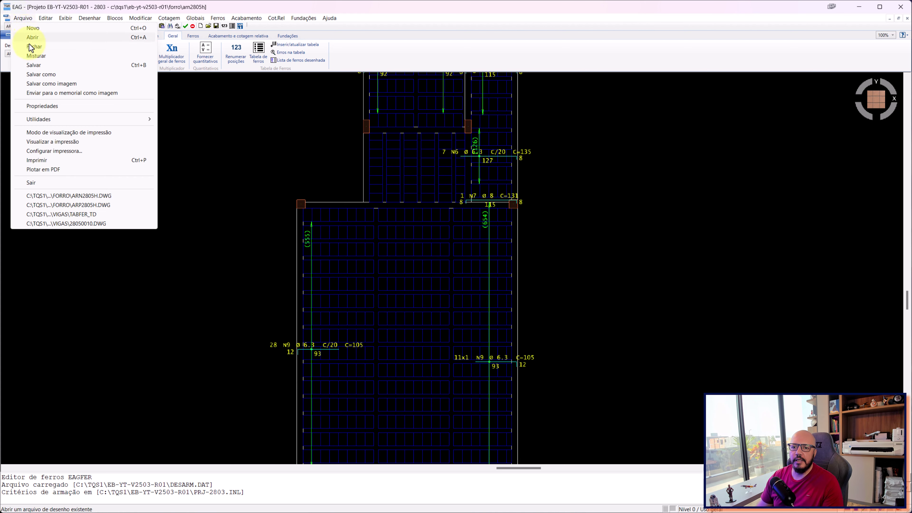
{"action": "left_click", "coordinate": [42, 75]}
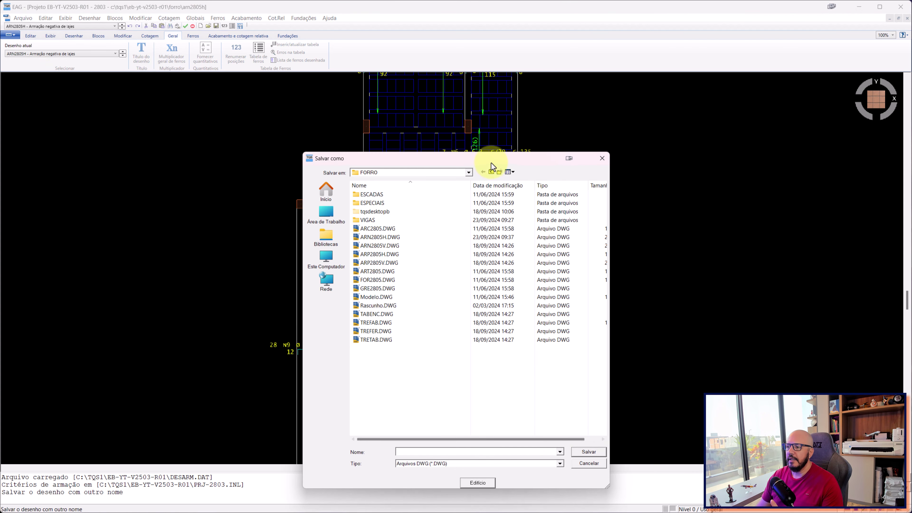
{"action": "left_click_drag", "start_coordinate": [493, 161], "coordinate": [578, 126]}
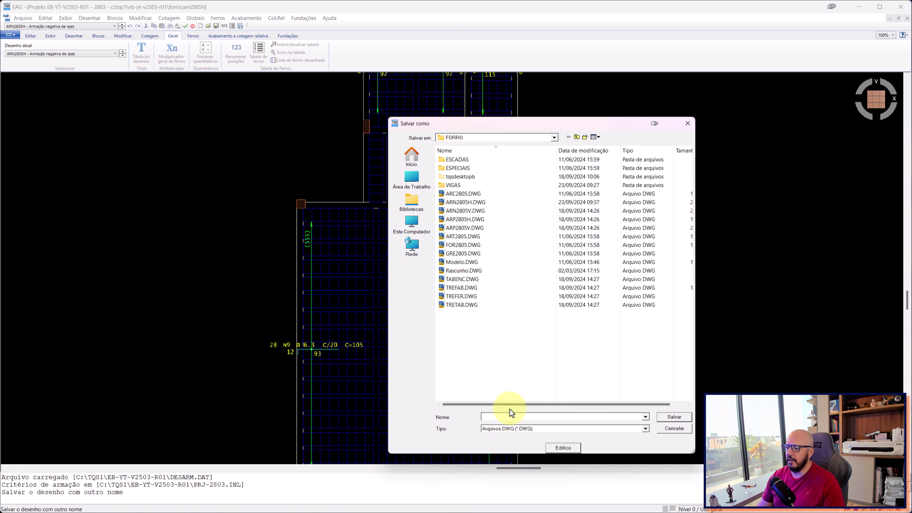
{"action": "key", "text": "Caps_Lock"}
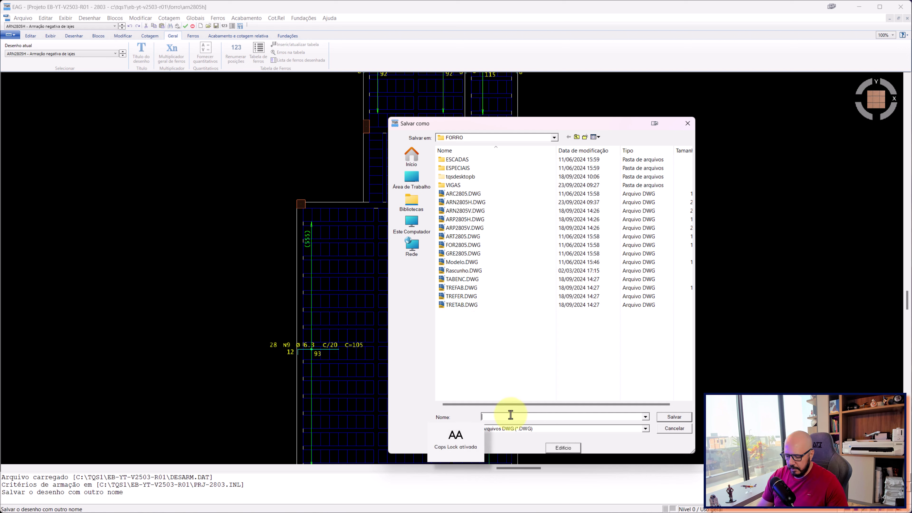
{"action": "type", "text": "LAJE-FORRO-NEG-HOR"}
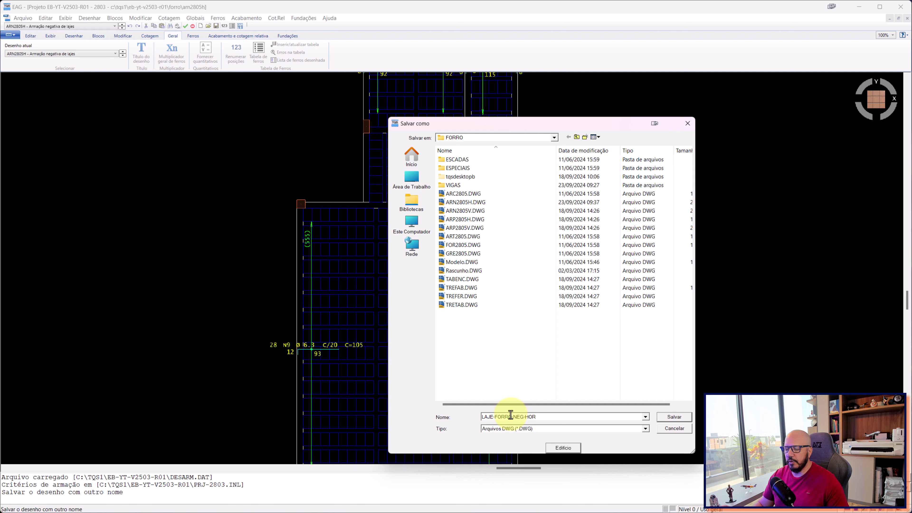
Step: Save the drawing as laje-forro-neg-hor and zoom into the upper slab corner
{"action": "left_click", "coordinate": [675, 417]}
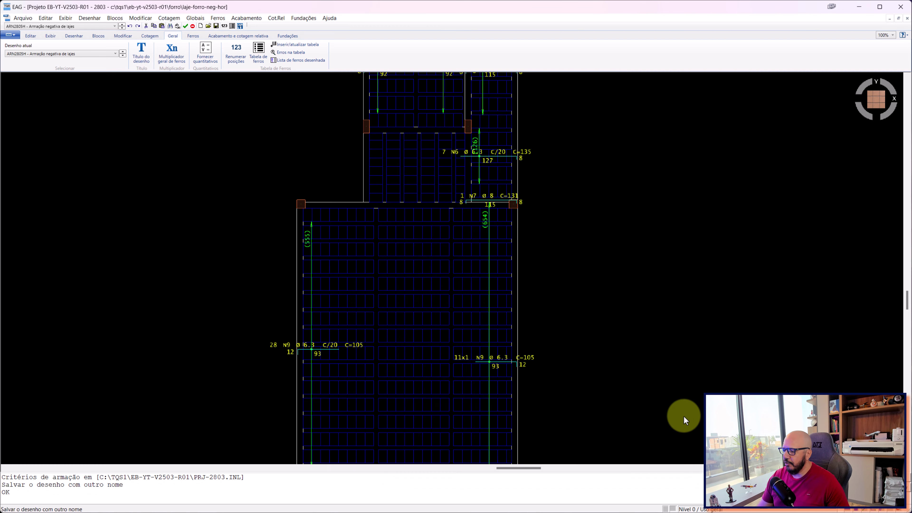
{"action": "middle_click_drag", "start_coordinate": [474, 268], "coordinate": [509, 216]}
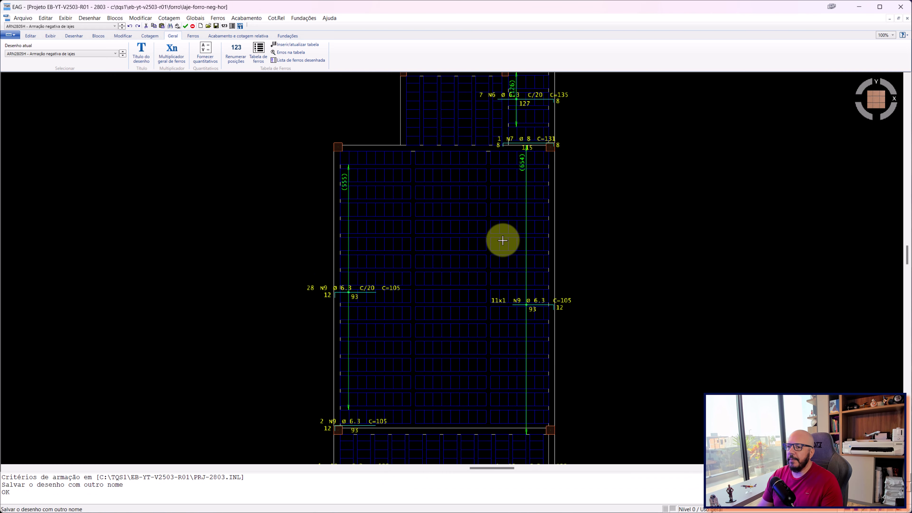
{"action": "scroll", "coordinate": [500, 240], "scroll_direction": "up", "scroll_amount": 1}
{"action": "scroll", "coordinate": [502, 236], "scroll_direction": "up", "scroll_amount": 1}
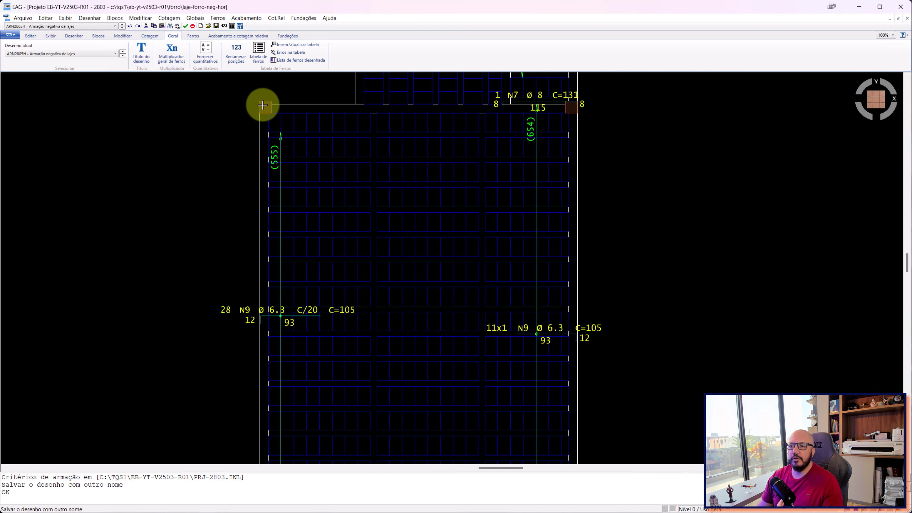
Step: Switch between the Acabamento and Ferros tabs, then move the EAG window down to reveal UniPro
{"action": "left_click", "coordinate": [233, 36]}
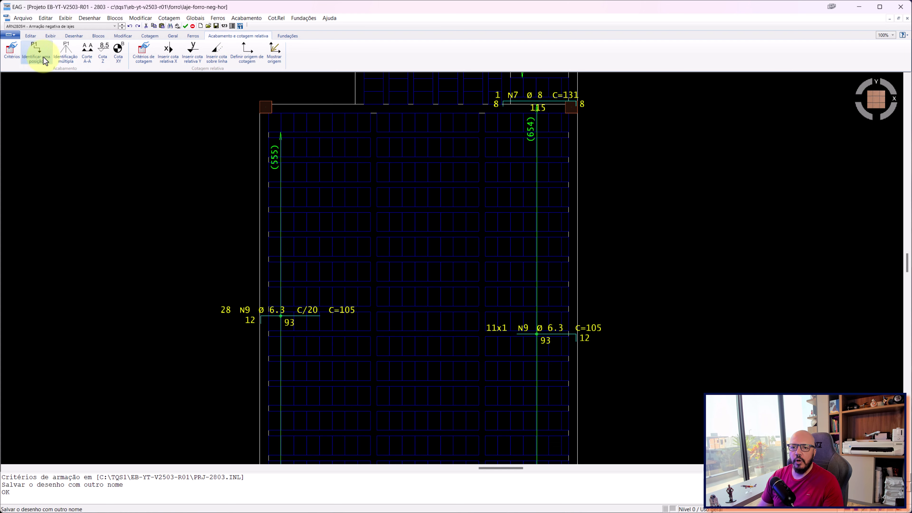
{"action": "left_click", "coordinate": [195, 35]}
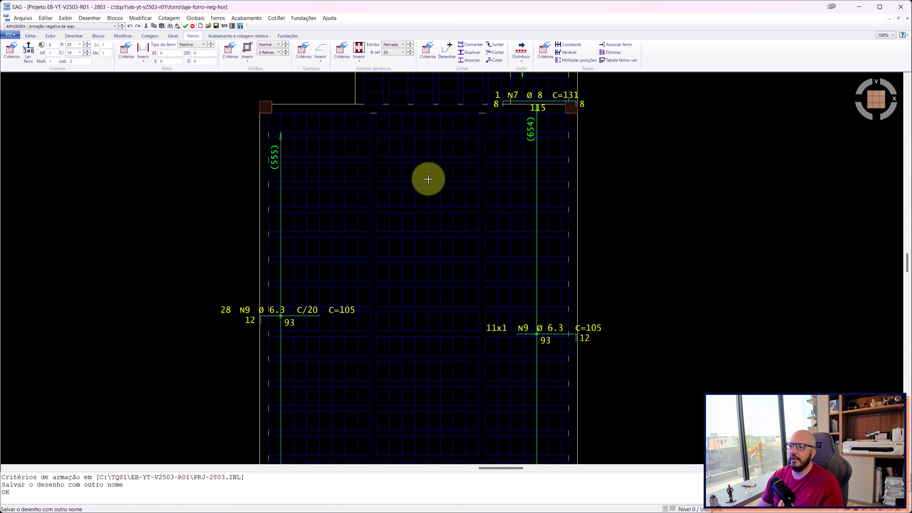
{"action": "scroll", "coordinate": [440, 174], "scroll_direction": "down", "scroll_amount": 3}
{"action": "scroll", "coordinate": [441, 174], "scroll_direction": "up", "scroll_amount": 1}
{"action": "scroll", "coordinate": [447, 217], "scroll_direction": "up", "scroll_amount": 1}
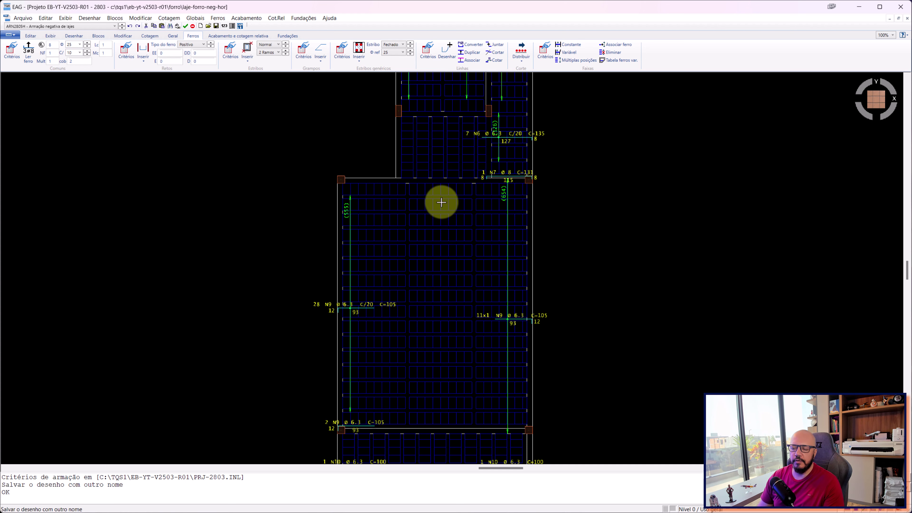
{"action": "left_click_drag", "start_coordinate": [526, 10], "coordinate": [521, 153]}
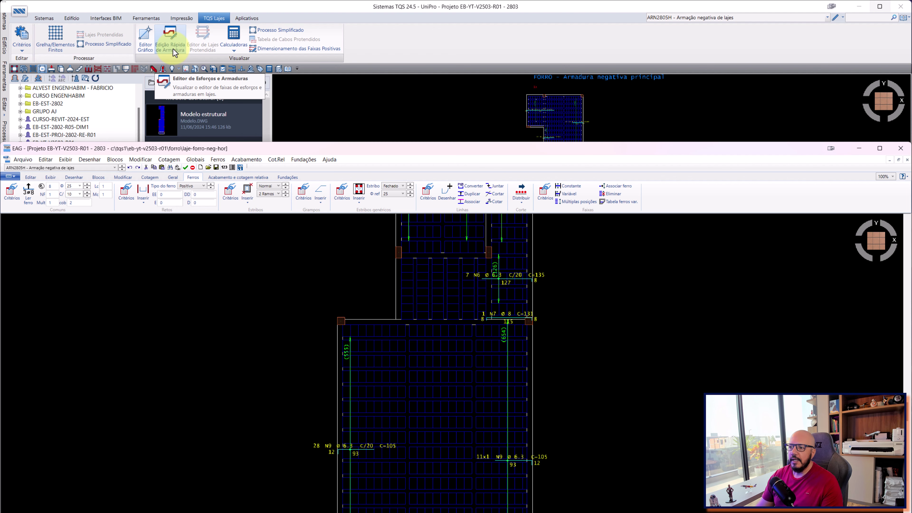
Step: Maximize the EAG window and zoom in on the N9 bar labels
{"action": "double_click", "coordinate": [428, 146]}
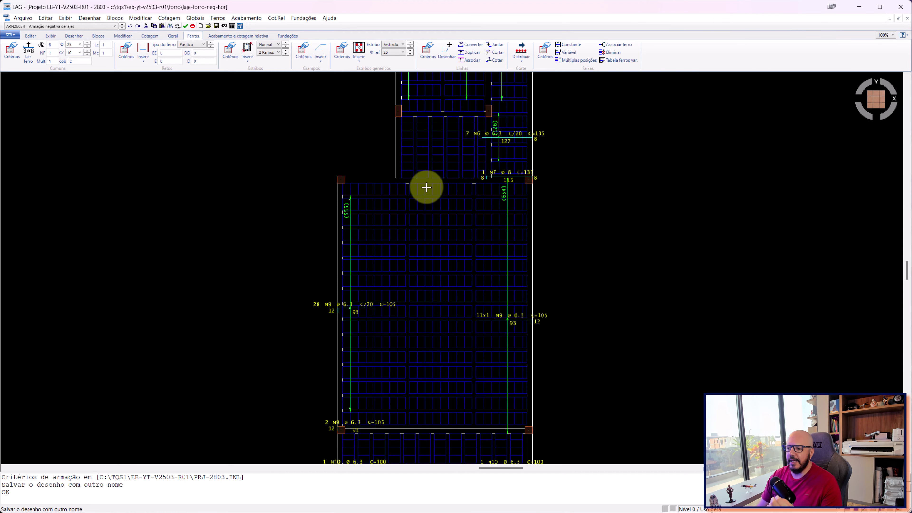
{"action": "scroll", "coordinate": [428, 253], "scroll_direction": "up", "scroll_amount": 1}
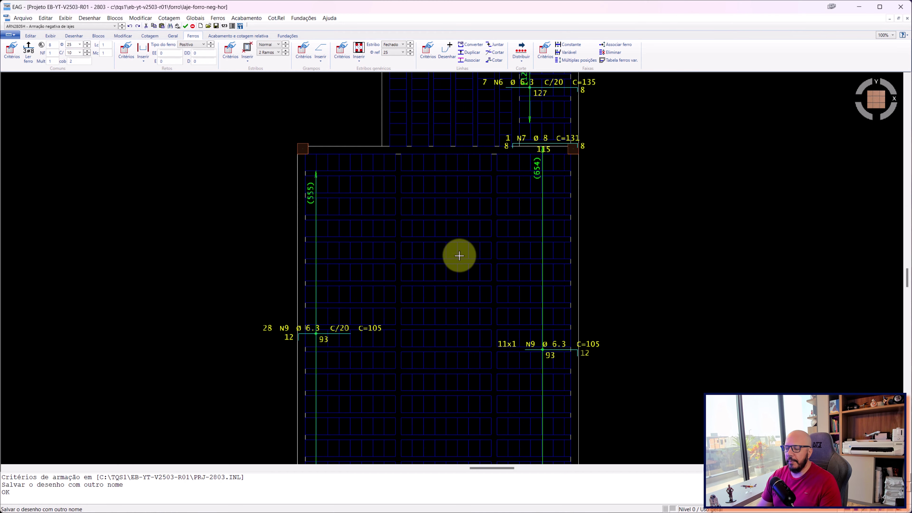
{"action": "scroll", "coordinate": [536, 327], "scroll_direction": "up", "scroll_amount": 1}
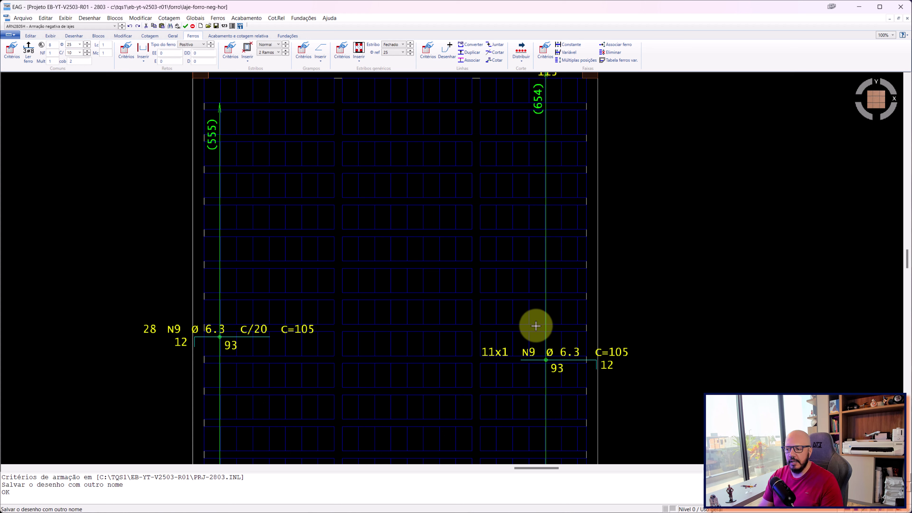
{"action": "middle_click_drag", "start_coordinate": [536, 326], "coordinate": [540, 236]}
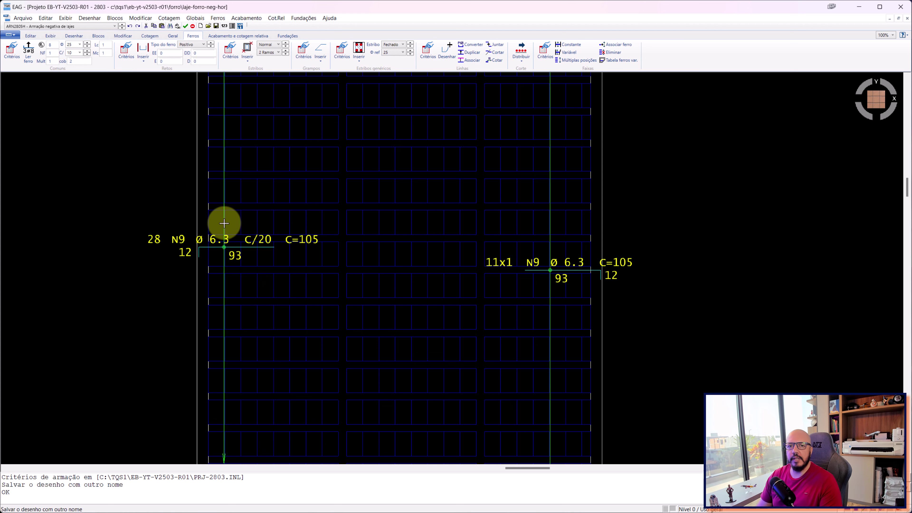
{"action": "scroll", "coordinate": [610, 296], "scroll_direction": "up", "scroll_amount": 2}
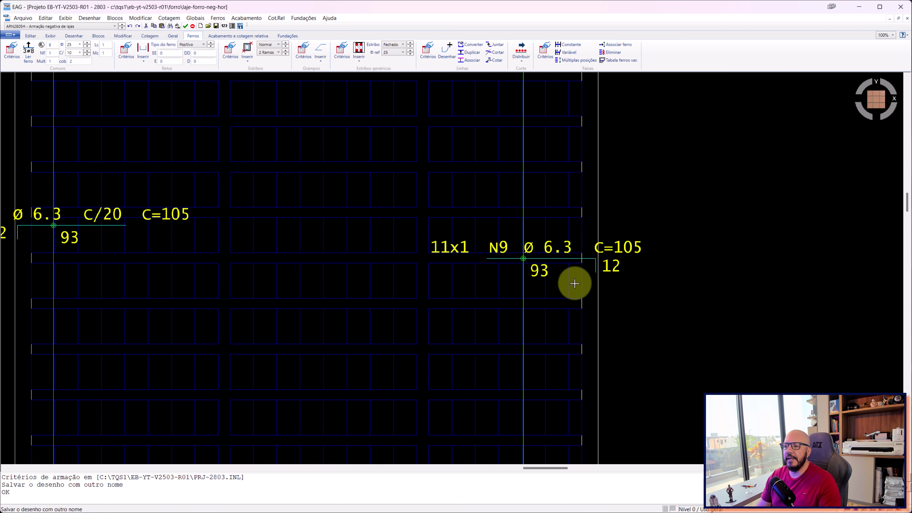
{"action": "scroll", "coordinate": [562, 275], "scroll_direction": "down", "scroll_amount": 1}
Step: Restore EAG briefly to see UniPro, then maximize it again and zoom around the slab
{"action": "left_click_drag", "start_coordinate": [487, 15], "coordinate": [488, 148]}
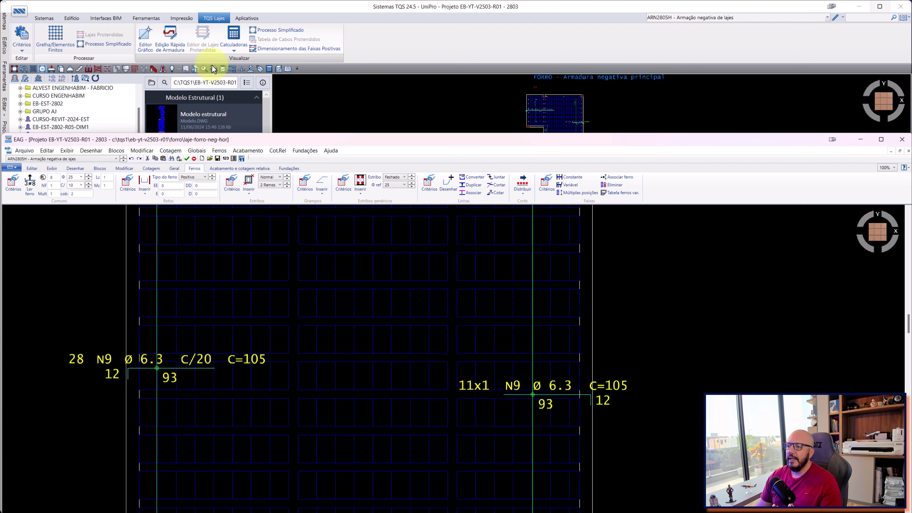
{"action": "double_click", "coordinate": [396, 140]}
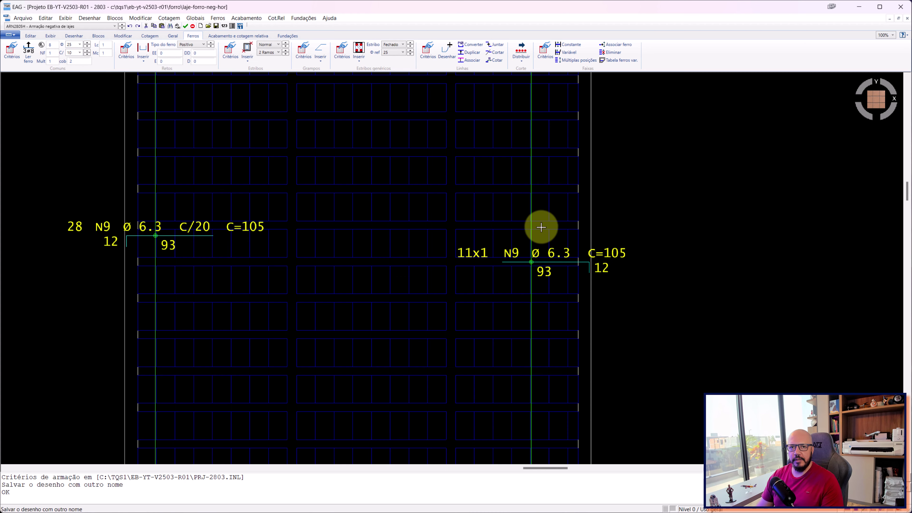
{"action": "scroll", "coordinate": [541, 225], "scroll_direction": "down", "scroll_amount": 2}
{"action": "scroll", "coordinate": [528, 204], "scroll_direction": "down", "scroll_amount": 1}
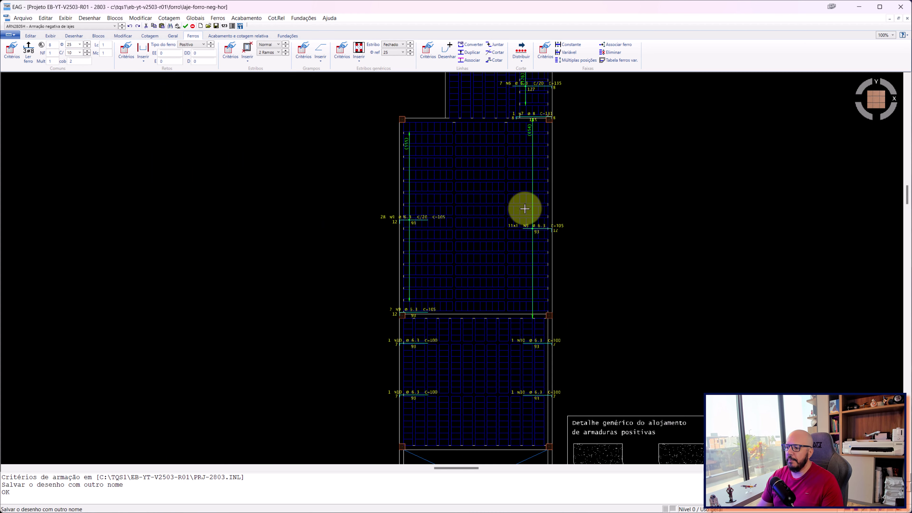
{"action": "scroll", "coordinate": [497, 204], "scroll_direction": "up", "scroll_amount": 1}
{"action": "scroll", "coordinate": [495, 273], "scroll_direction": "up", "scroll_amount": 1}
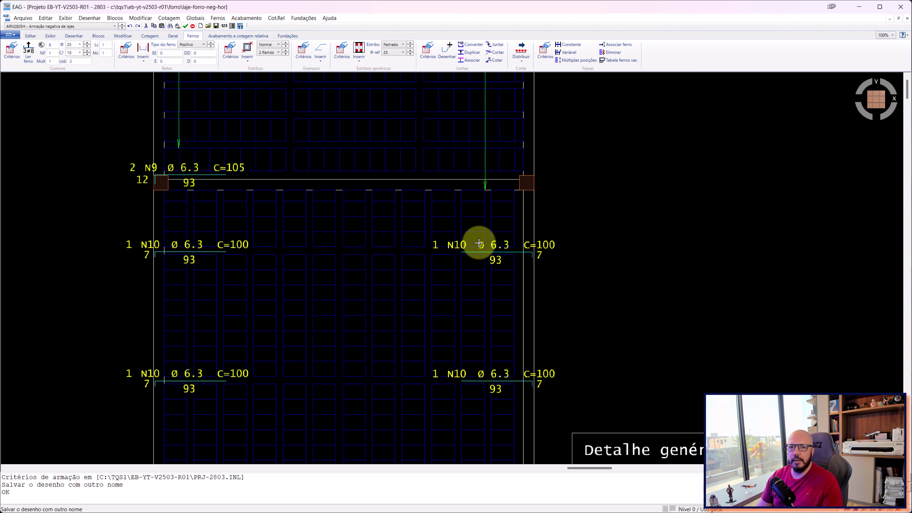
{"action": "scroll", "coordinate": [479, 243], "scroll_direction": "down", "scroll_amount": 1}
{"action": "scroll", "coordinate": [479, 243], "scroll_direction": "down", "scroll_amount": 1}
{"action": "scroll", "coordinate": [454, 178], "scroll_direction": "down", "scroll_amount": 2}
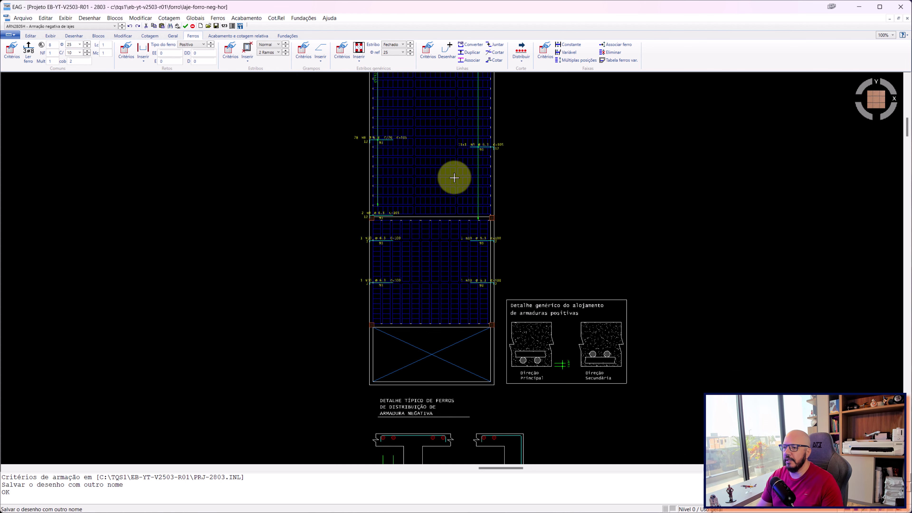
Step: Cycle through the dimensioning, Ferros and Acabamento tabs, ending on Geral with the steel table commands
{"action": "left_click", "coordinate": [153, 37]}
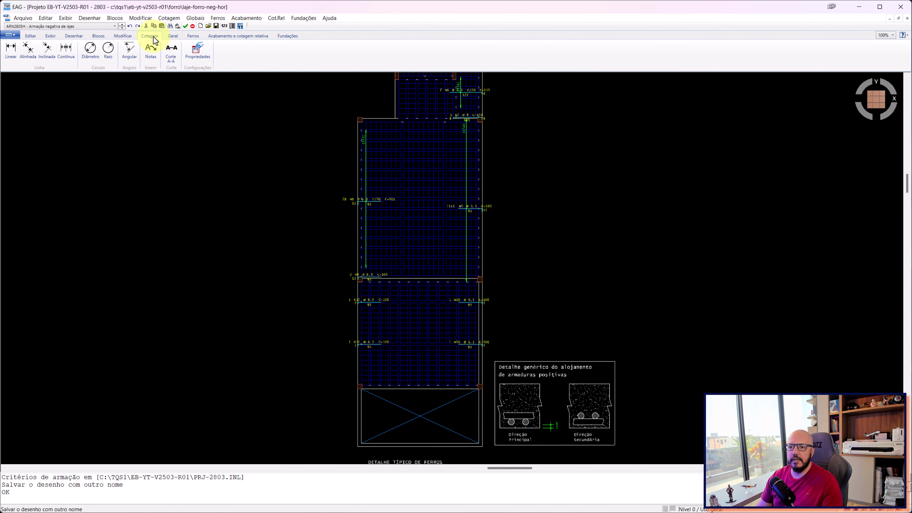
{"action": "left_click", "coordinate": [186, 38]}
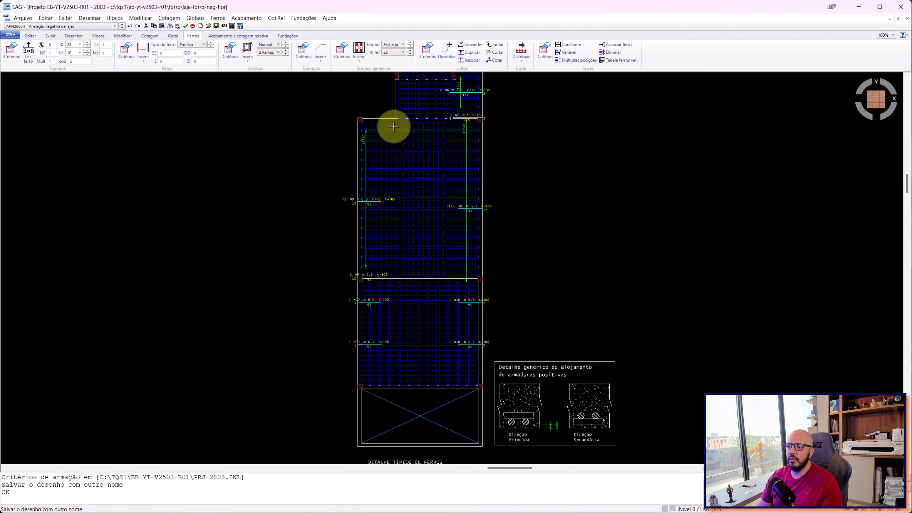
{"action": "scroll", "coordinate": [393, 126], "scroll_direction": "up", "scroll_amount": 2}
{"action": "left_click", "coordinate": [242, 36]}
{"action": "left_click", "coordinate": [193, 37]}
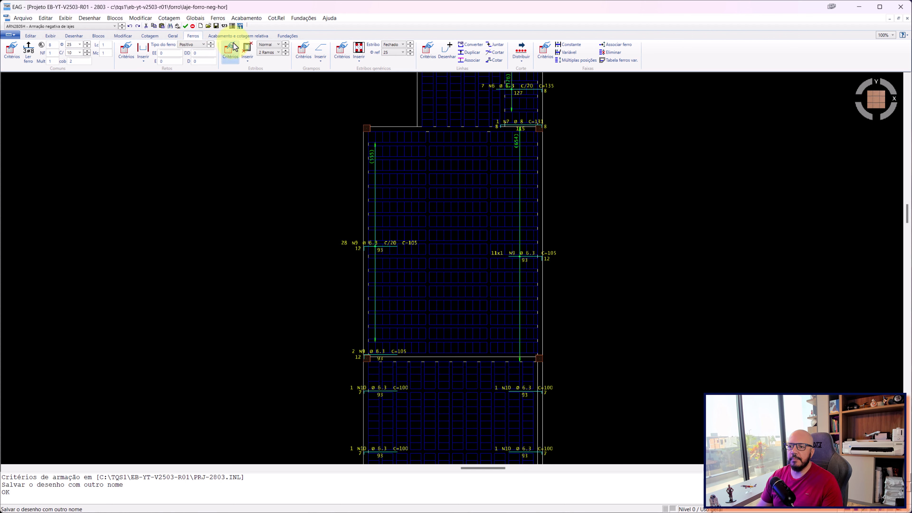
{"action": "left_click", "coordinate": [251, 36]}
{"action": "left_click", "coordinate": [172, 37]}
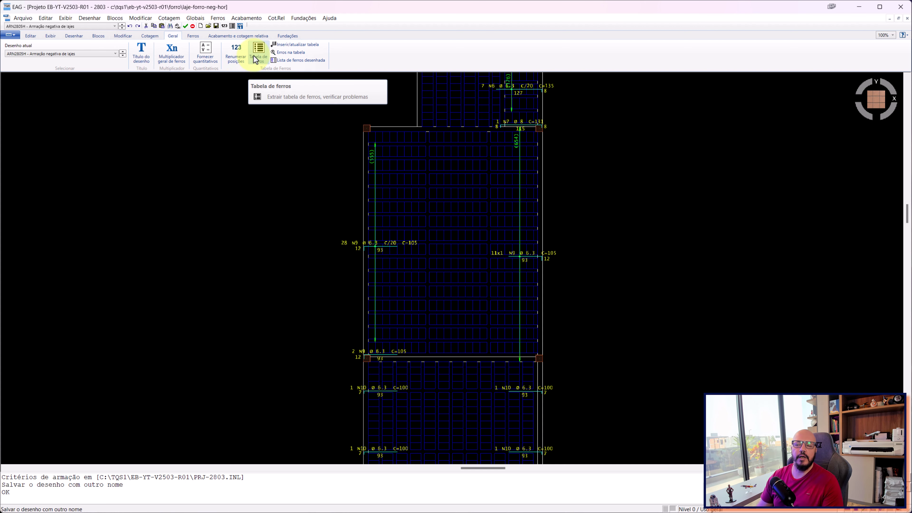
Step: Extract TABFER.LST and review its listing of 30 kgf 60A and 45 kgf 50A steel
{"action": "left_click", "coordinate": [259, 49]}
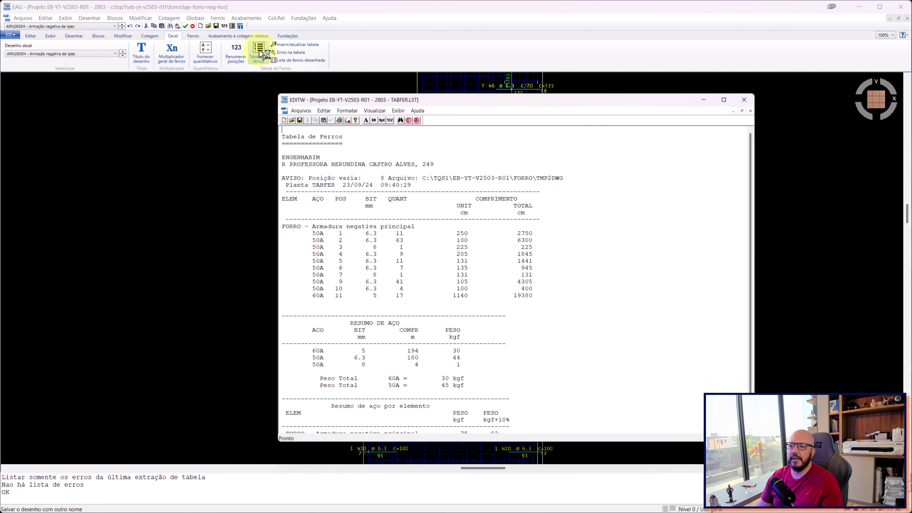
{"action": "left_click_drag", "start_coordinate": [283, 161], "coordinate": [528, 324]}
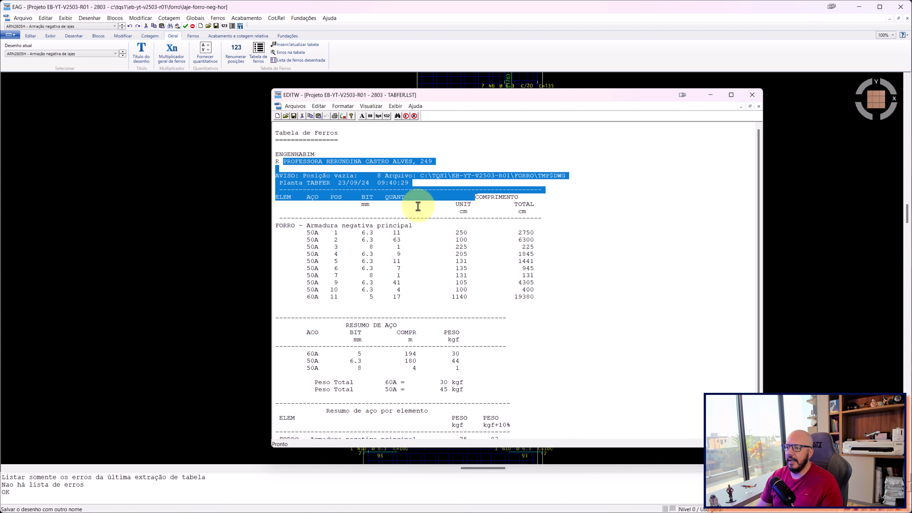
{"action": "left_click", "coordinate": [516, 328]}
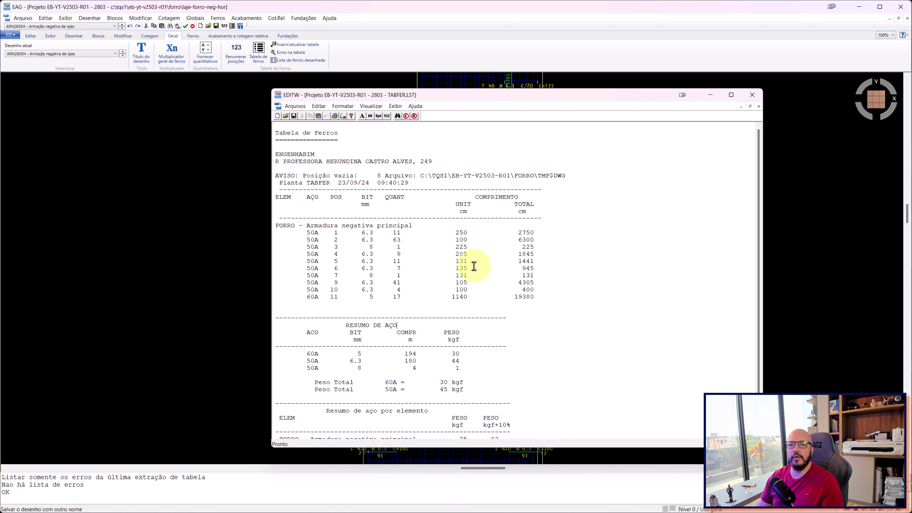
Step: Close the listing and place the steel table left of the slab plan
{"action": "left_click", "coordinate": [756, 95]}
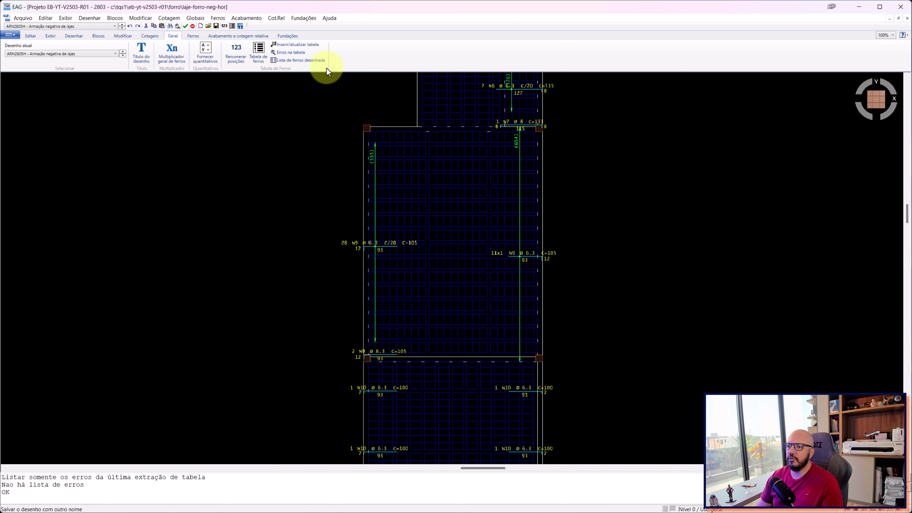
{"action": "left_click", "coordinate": [290, 45]}
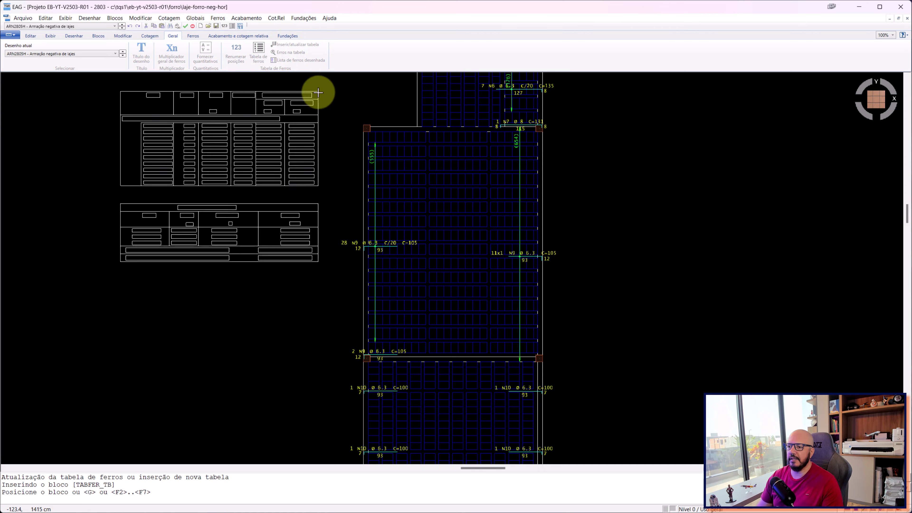
{"action": "scroll", "coordinate": [550, 171], "scroll_direction": "down", "scroll_amount": 2}
{"action": "middle_click_drag", "start_coordinate": [483, 147], "coordinate": [540, 235]}
{"action": "scroll", "coordinate": [464, 159], "scroll_direction": "up", "scroll_amount": 2}
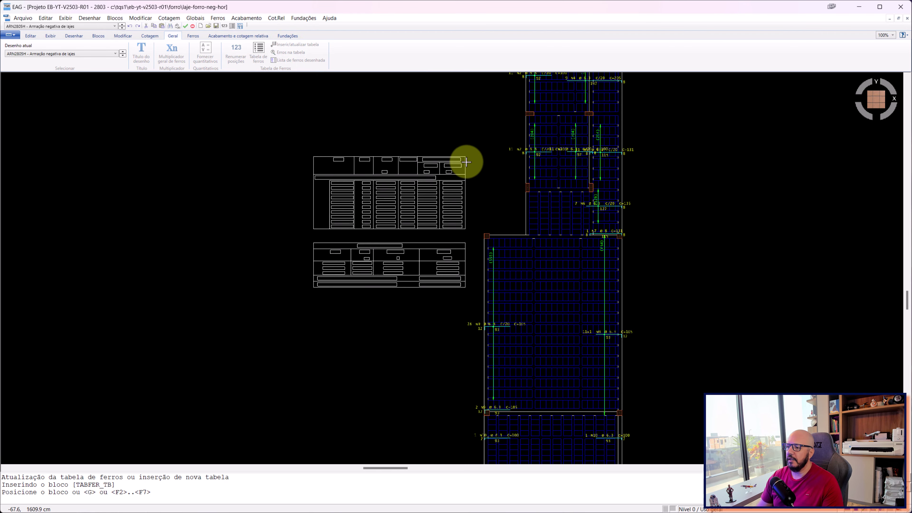
{"action": "left_click", "coordinate": [521, 169]}
Step: Pan and zoom across the slab bays, detail sections and the inserted steel table
{"action": "scroll", "coordinate": [457, 217], "scroll_direction": "up", "scroll_amount": 2}
{"action": "scroll", "coordinate": [458, 217], "scroll_direction": "up", "scroll_amount": 1}
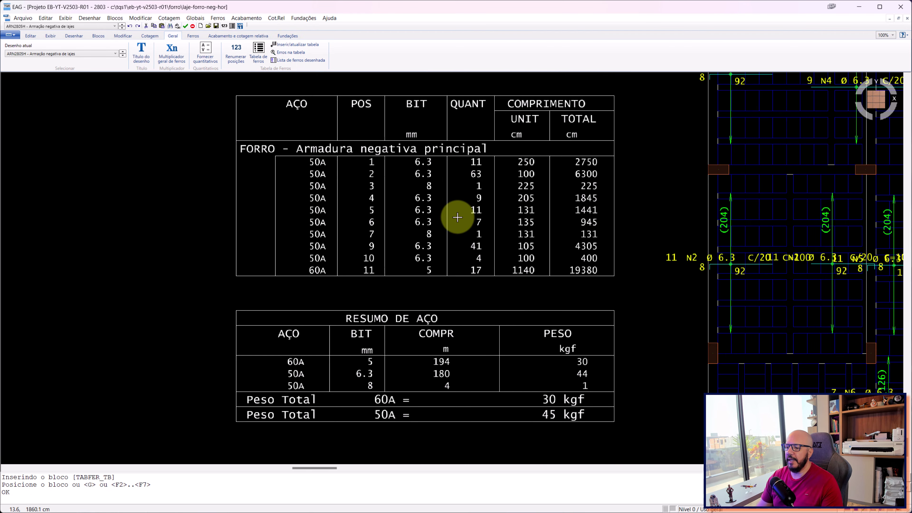
{"action": "scroll", "coordinate": [457, 217], "scroll_direction": "down", "scroll_amount": 2}
{"action": "scroll", "coordinate": [525, 212], "scroll_direction": "down", "scroll_amount": 2}
{"action": "scroll", "coordinate": [510, 225], "scroll_direction": "up", "scroll_amount": 3}
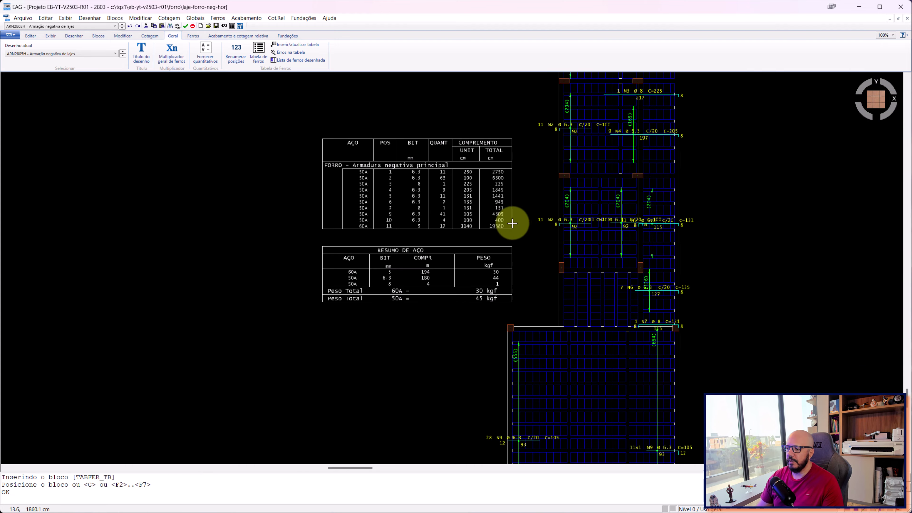
{"action": "scroll", "coordinate": [407, 169], "scroll_direction": "down", "scroll_amount": 2}
{"action": "scroll", "coordinate": [568, 285], "scroll_direction": "up", "scroll_amount": 1}
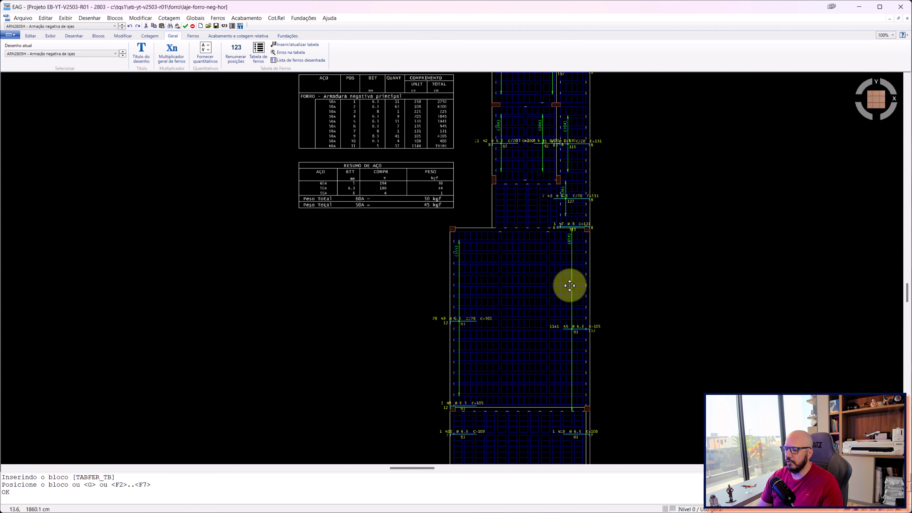
{"action": "middle_click_drag", "start_coordinate": [568, 285], "coordinate": [549, 135]}
{"action": "scroll", "coordinate": [507, 259], "scroll_direction": "down", "scroll_amount": 1}
{"action": "middle_click_drag", "start_coordinate": [507, 259], "coordinate": [507, 116]}
{"action": "scroll", "coordinate": [529, 280], "scroll_direction": "up", "scroll_amount": 3}
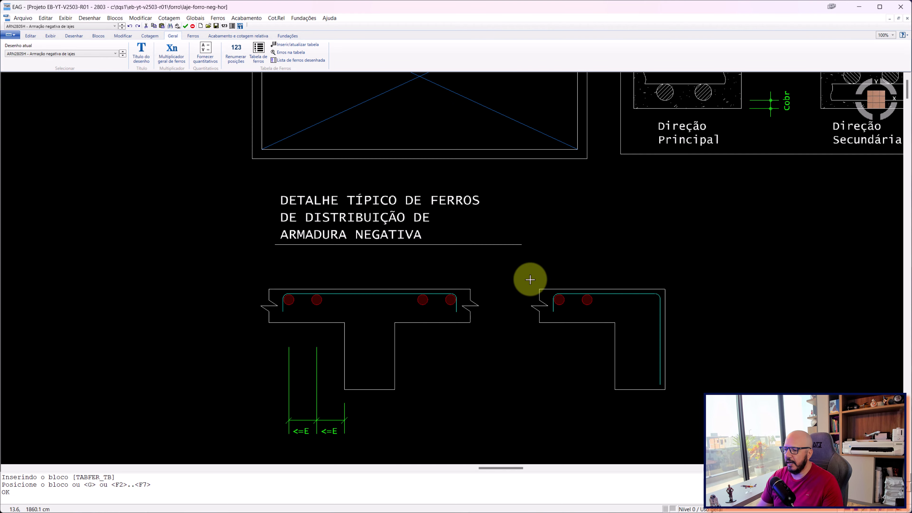
{"action": "scroll", "coordinate": [479, 260], "scroll_direction": "down", "scroll_amount": 1}
{"action": "scroll", "coordinate": [478, 260], "scroll_direction": "down", "scroll_amount": 2}
{"action": "middle_click_drag", "start_coordinate": [485, 224], "coordinate": [456, 417]}
{"action": "scroll", "coordinate": [367, 188], "scroll_direction": "up", "scroll_amount": 2}
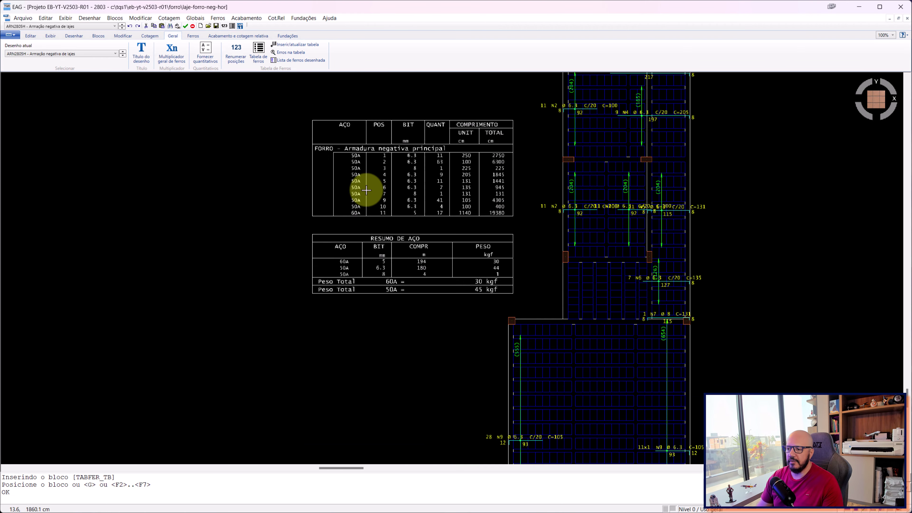
{"action": "scroll", "coordinate": [392, 139], "scroll_direction": "up", "scroll_amount": 2}
{"action": "scroll", "coordinate": [503, 151], "scroll_direction": "down", "scroll_amount": 3}
{"action": "scroll", "coordinate": [444, 173], "scroll_direction": "up", "scroll_amount": 2}
{"action": "scroll", "coordinate": [434, 179], "scroll_direction": "up", "scroll_amount": 1}
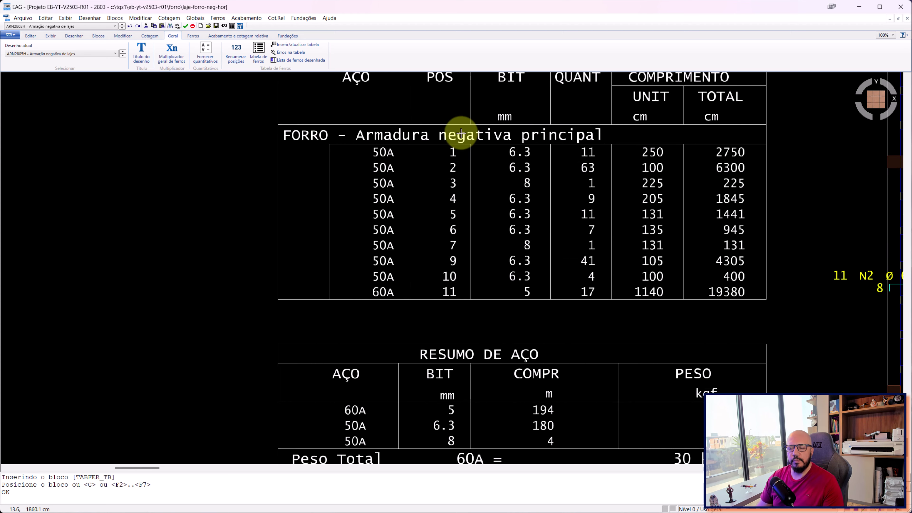
{"action": "scroll", "coordinate": [476, 168], "scroll_direction": "down", "scroll_amount": 2}
{"action": "middle_click_drag", "start_coordinate": [525, 173], "coordinate": [392, 176]}
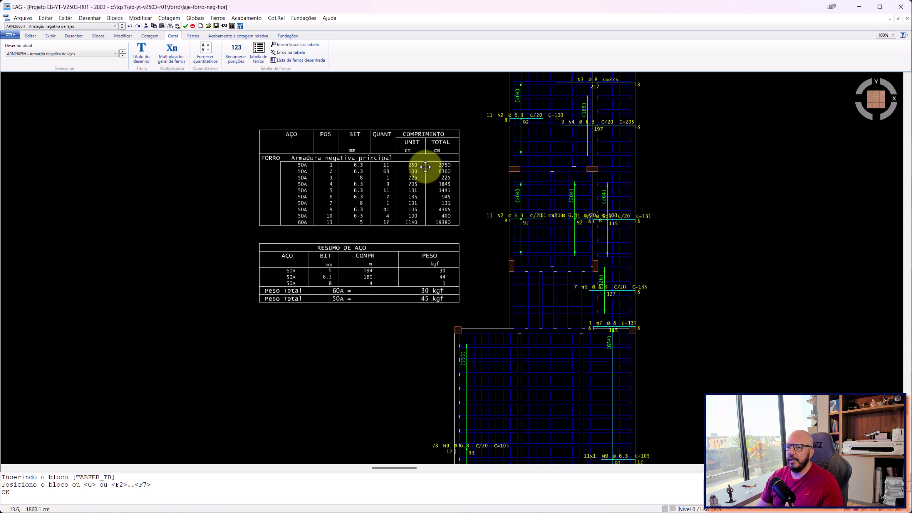
Step: Run Erros na tabela and inspect the N2 rebar labels, finding no errors
{"action": "left_click", "coordinate": [281, 54]}
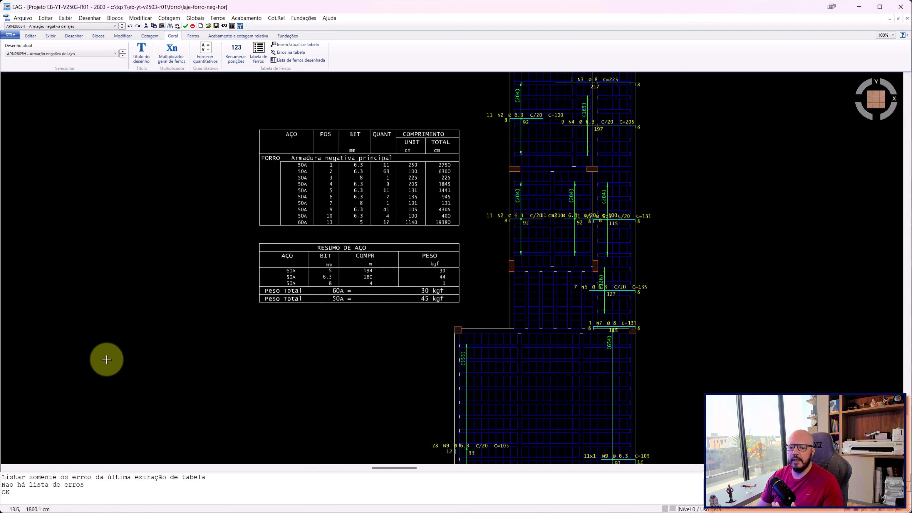
{"action": "scroll", "coordinate": [558, 224], "scroll_direction": "up", "scroll_amount": 2}
{"action": "scroll", "coordinate": [458, 198], "scroll_direction": "up", "scroll_amount": 1}
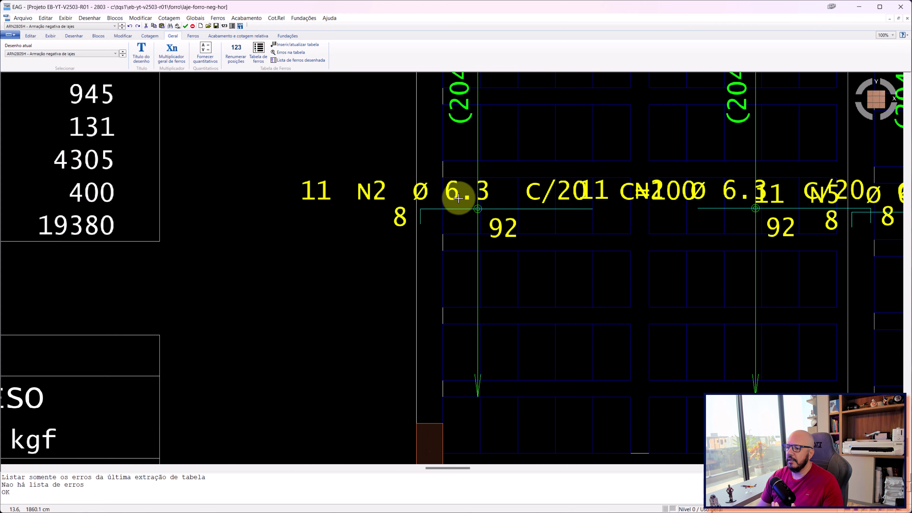
{"action": "scroll", "coordinate": [465, 194], "scroll_direction": "down", "scroll_amount": 1}
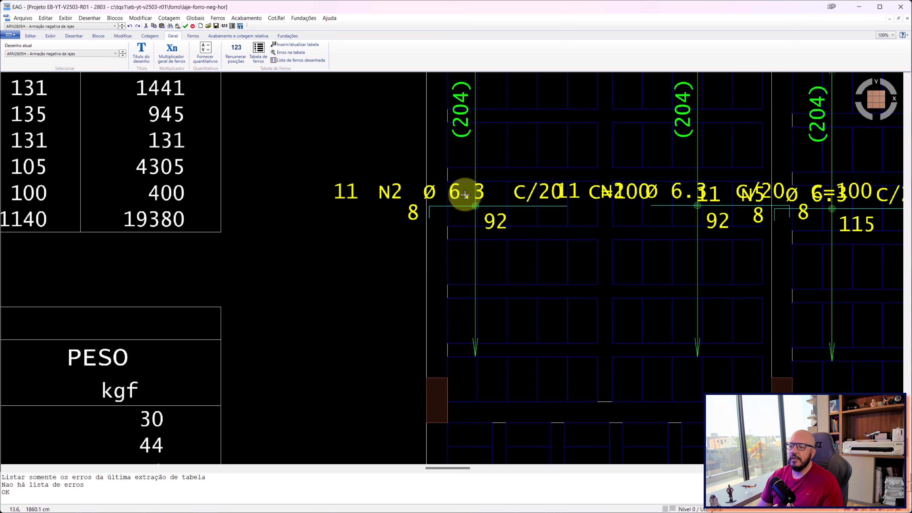
{"action": "scroll", "coordinate": [466, 192], "scroll_direction": "down", "scroll_amount": 1}
{"action": "middle_click_drag", "start_coordinate": [483, 184], "coordinate": [470, 210]}
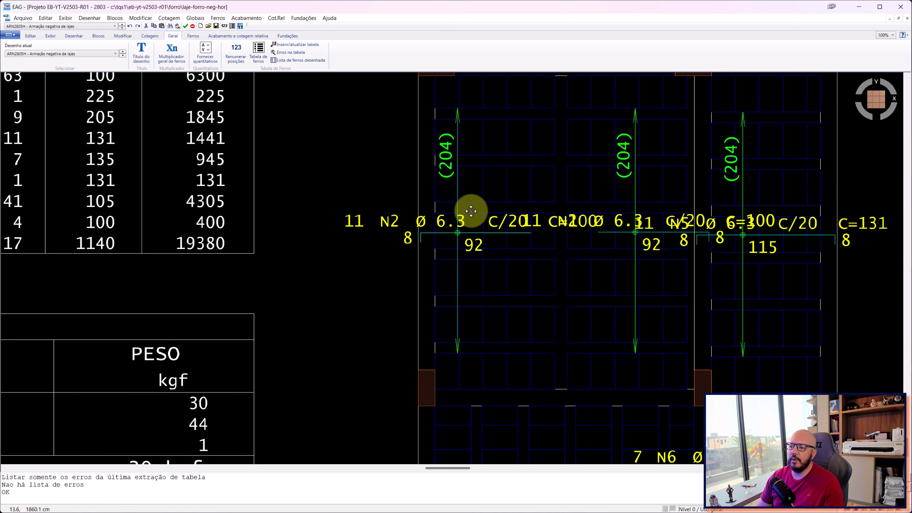
{"action": "scroll", "coordinate": [459, 218], "scroll_direction": "up", "scroll_amount": 1}
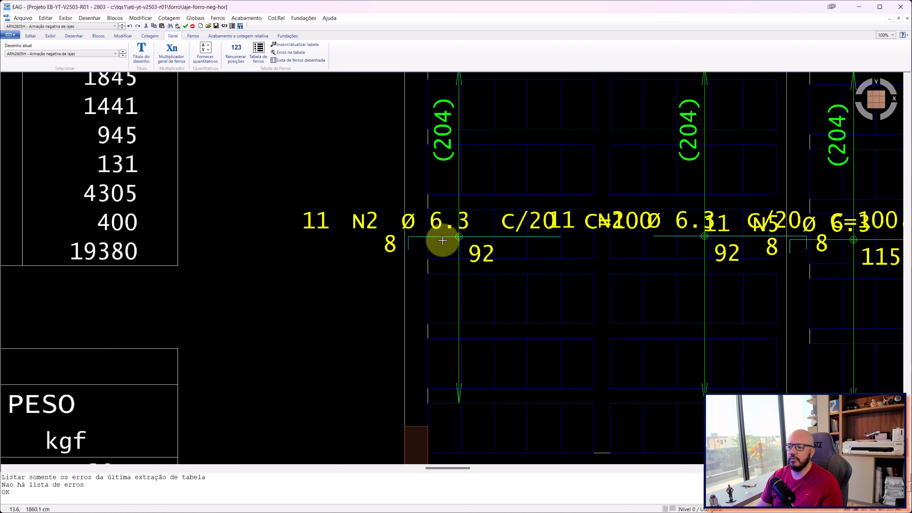
{"action": "scroll", "coordinate": [445, 228], "scroll_direction": "down", "scroll_amount": 1}
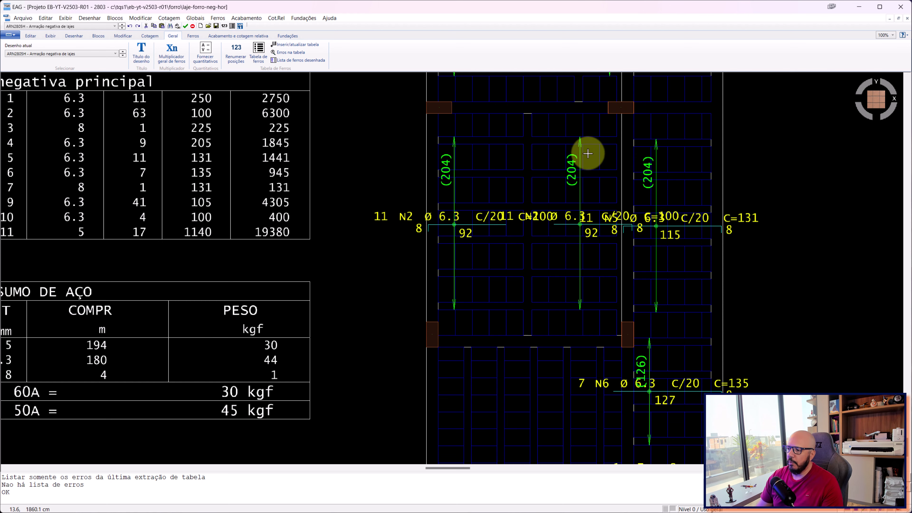
Step: Mark laje-forro-neg-hor as a verified drawing and save it
{"action": "middle_click_drag", "start_coordinate": [588, 152], "coordinate": [588, 248]}
{"action": "middle_click_drag", "start_coordinate": [369, 163], "coordinate": [445, 163]}
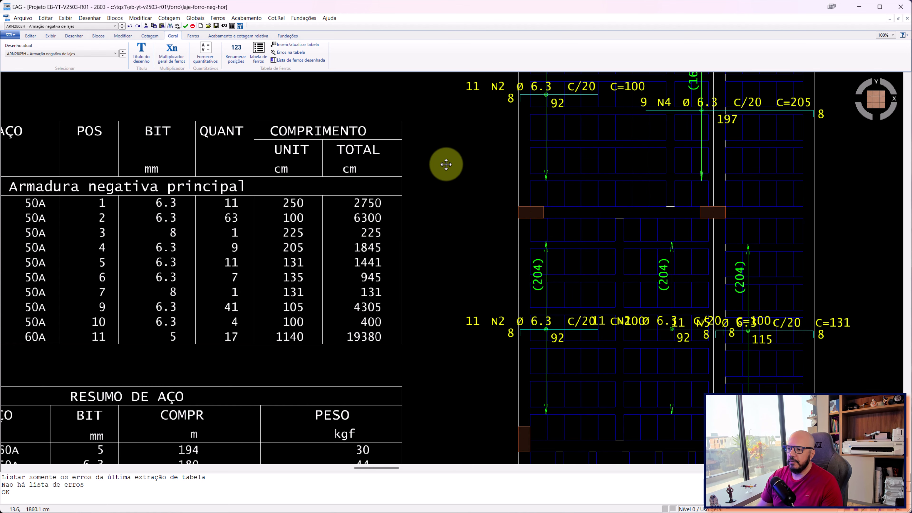
{"action": "left_click", "coordinate": [185, 27]}
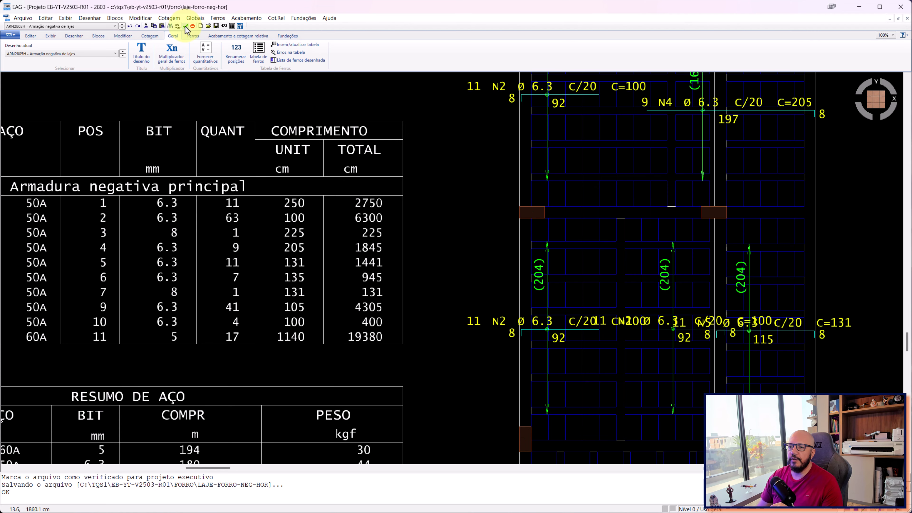
Step: Close EAG and flag FORRO's Armação negativa horiz drawing as verified from its context menu
{"action": "left_click", "coordinate": [904, 14]}
{"action": "scroll", "coordinate": [216, 281], "scroll_direction": "down", "scroll_amount": 1}
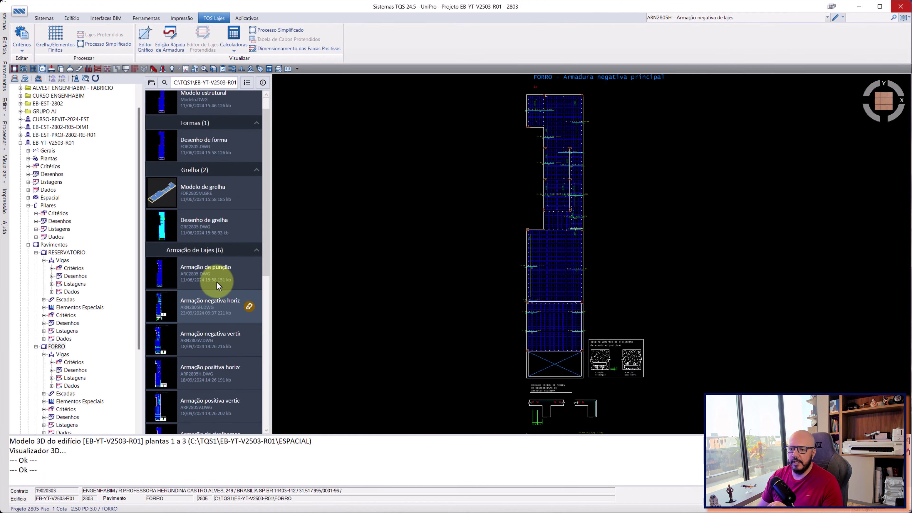
{"action": "left_click", "coordinate": [216, 277]}
{"action": "left_click", "coordinate": [57, 347]}
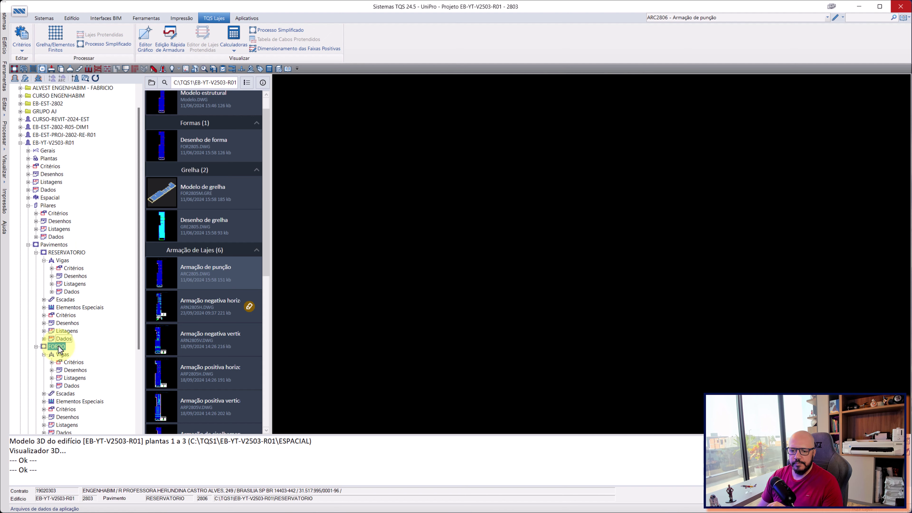
{"action": "scroll", "coordinate": [193, 320], "scroll_direction": "down", "scroll_amount": 1}
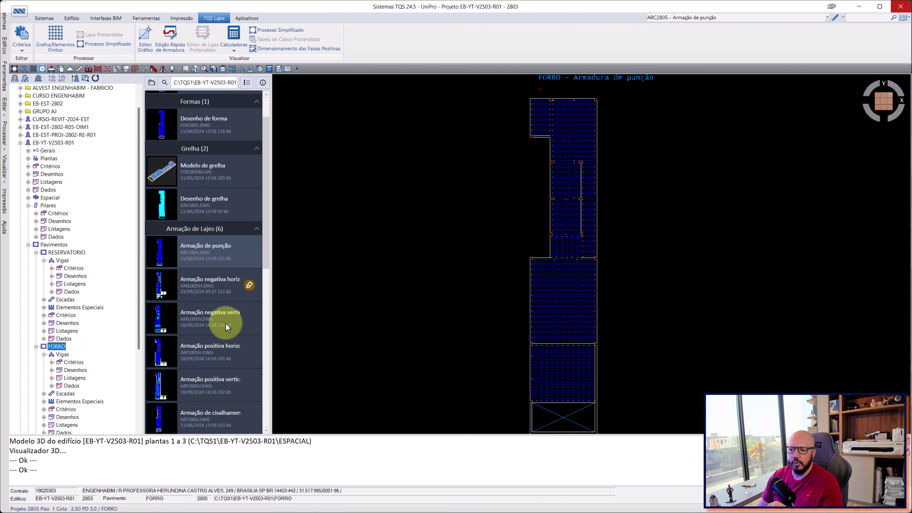
{"action": "left_click", "coordinate": [211, 292]}
{"action": "right_click", "coordinate": [213, 285]}
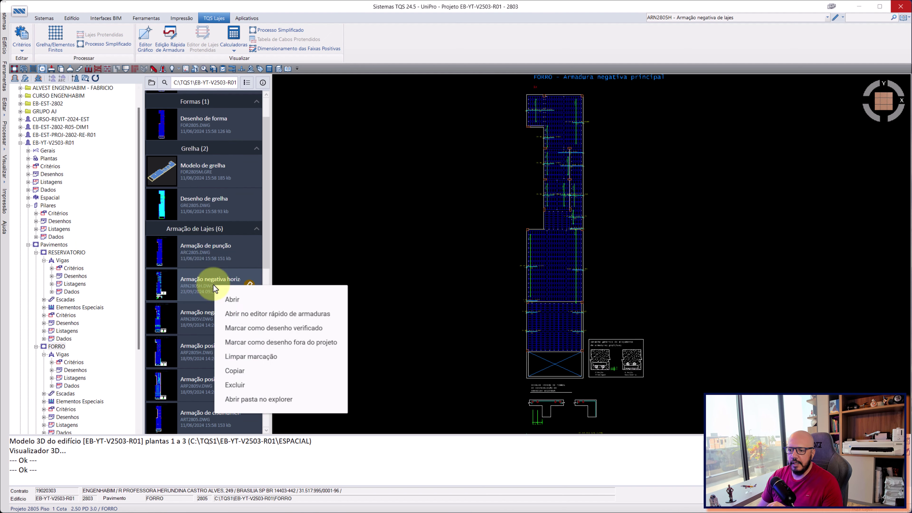
{"action": "left_click", "coordinate": [254, 331]}
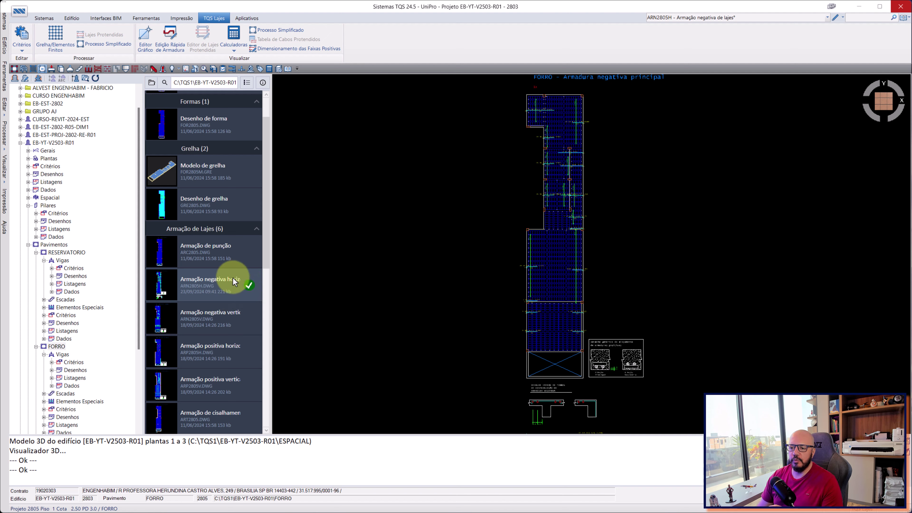
Step: Compare vertical and horizontal negative drawing previews, zooming to the N9 ø6.3 labels
{"action": "left_click", "coordinate": [221, 319]}
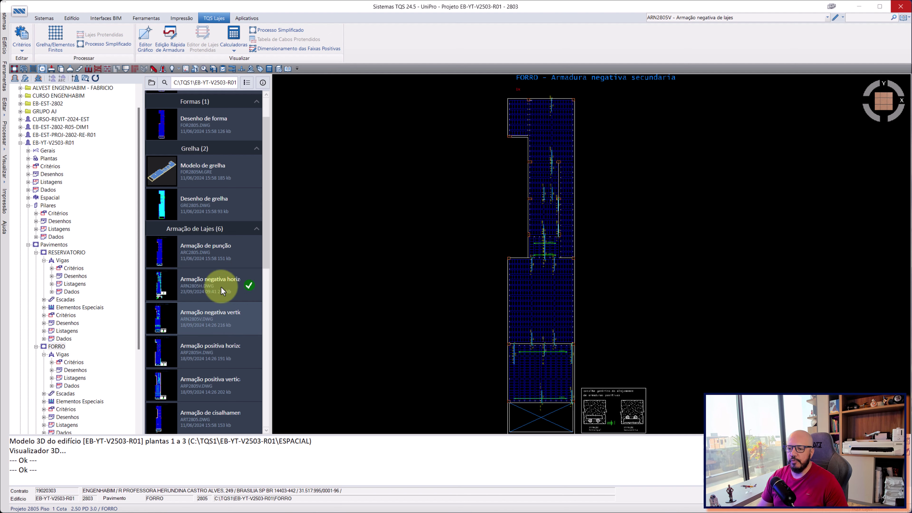
{"action": "left_click", "coordinate": [237, 284]}
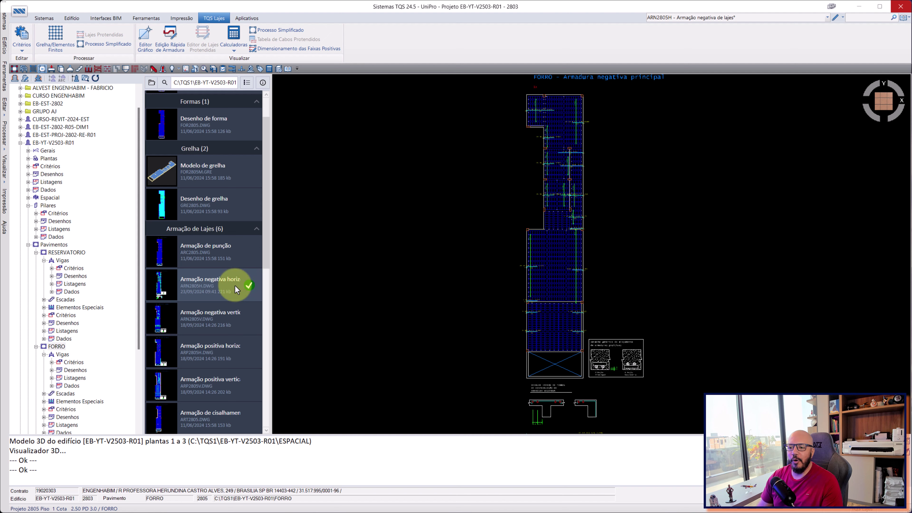
{"action": "scroll", "coordinate": [237, 288], "scroll_direction": "down", "scroll_amount": 1}
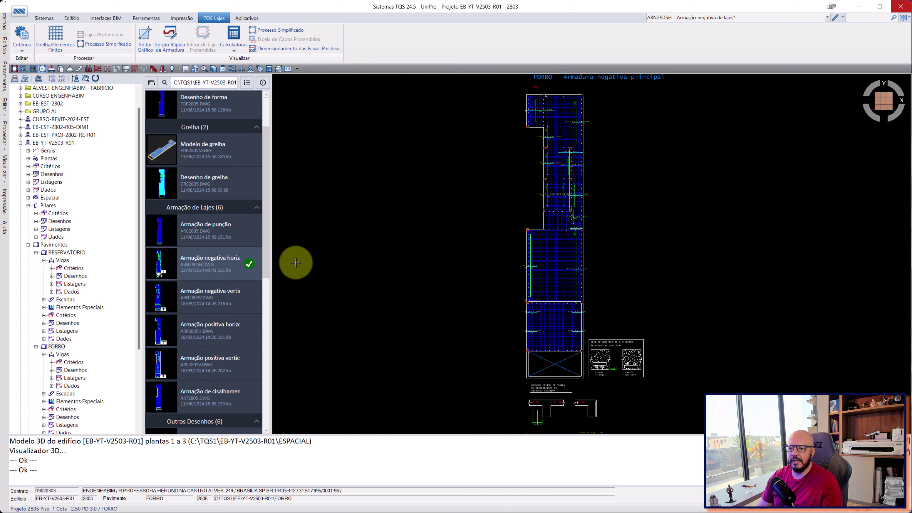
{"action": "scroll", "coordinate": [194, 262], "scroll_direction": "up", "scroll_amount": 1}
{"action": "scroll", "coordinate": [546, 215], "scroll_direction": "up", "scroll_amount": 5}
{"action": "middle_click_drag", "start_coordinate": [623, 302], "coordinate": [658, 126]}
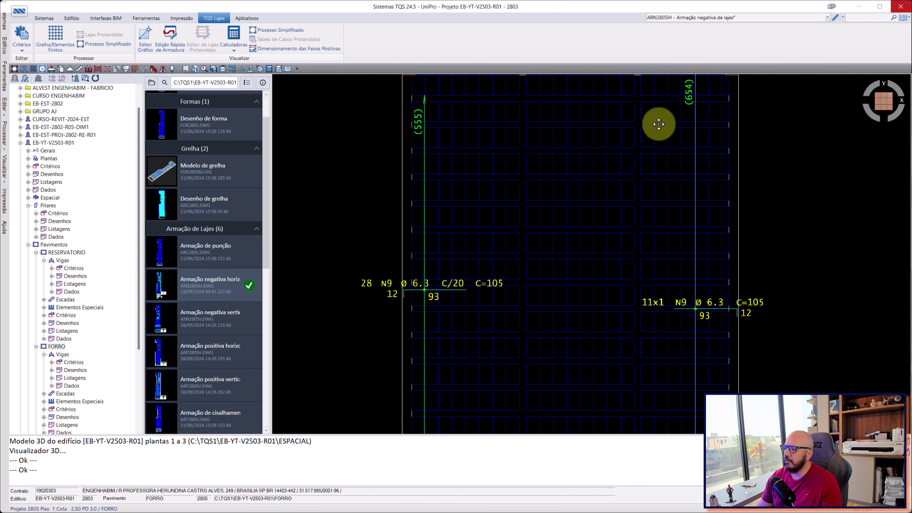
{"action": "middle_click_drag", "start_coordinate": [655, 289], "coordinate": [671, 196]}
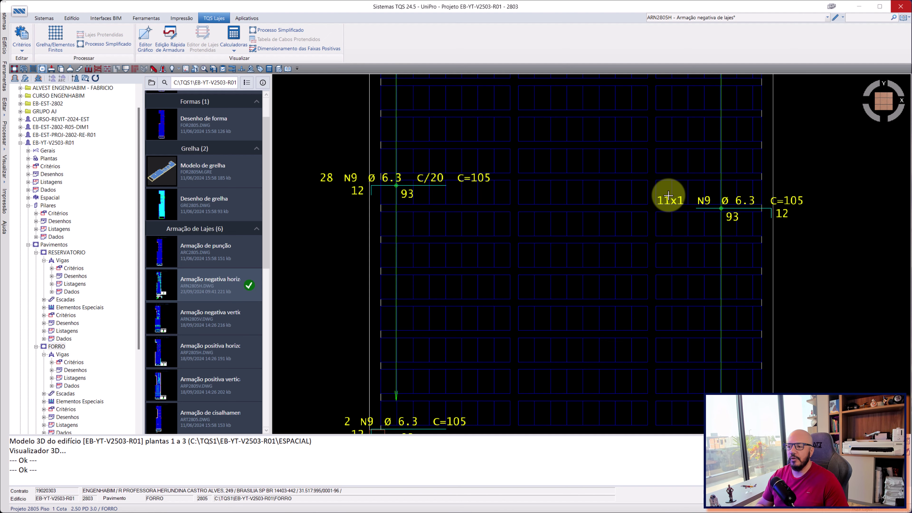
Step: Open and dismiss options for both negative drawings, then reload the horizontal preview at full extents
{"action": "left_click", "coordinate": [234, 284]}
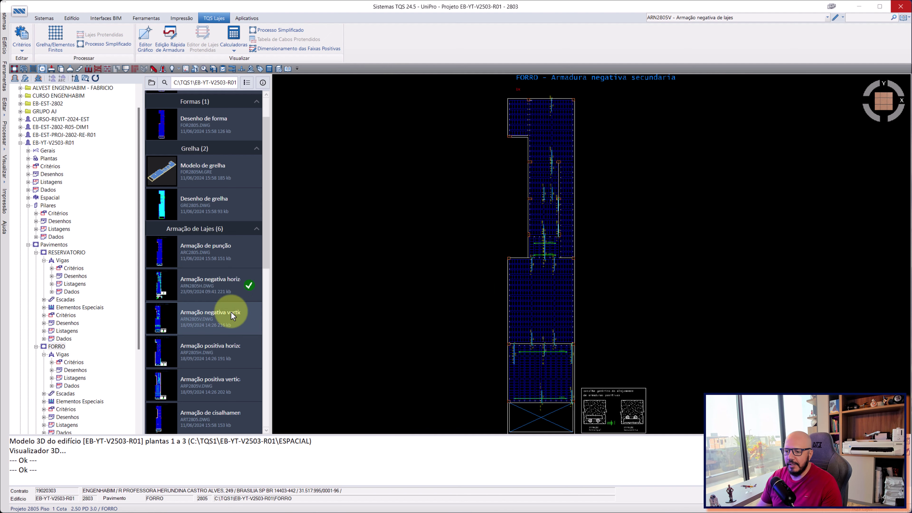
{"action": "right_click", "coordinate": [238, 284]}
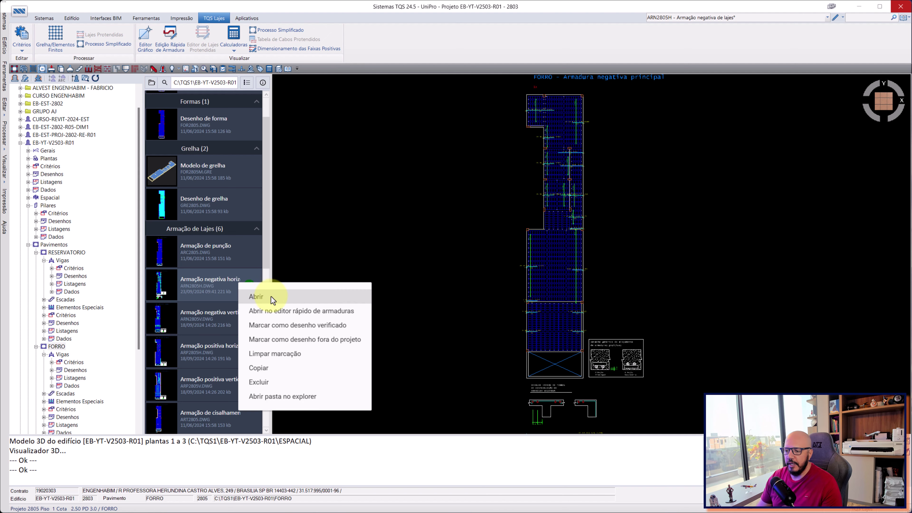
{"action": "left_click", "coordinate": [413, 221]}
{"action": "right_click", "coordinate": [244, 320]}
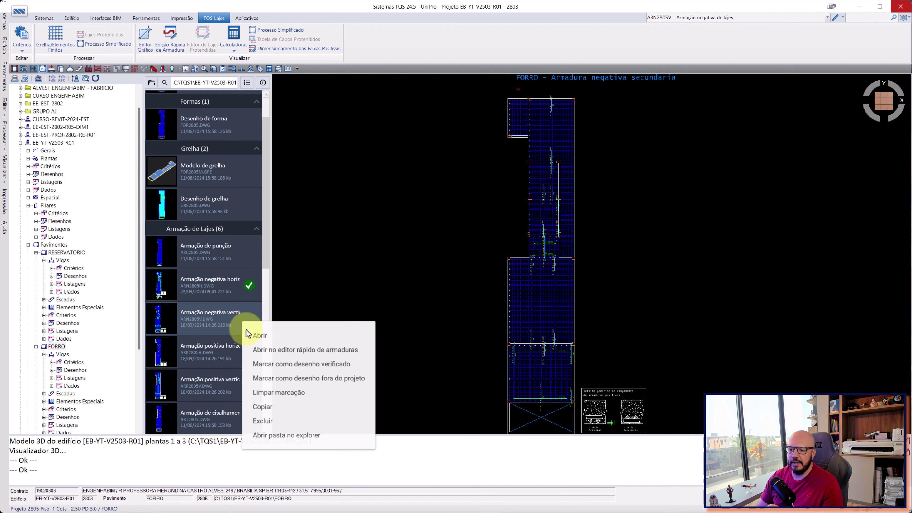
{"action": "right_click", "coordinate": [217, 347]}
{"action": "right_click", "coordinate": [200, 377]}
{"action": "left_click", "coordinate": [204, 287]}
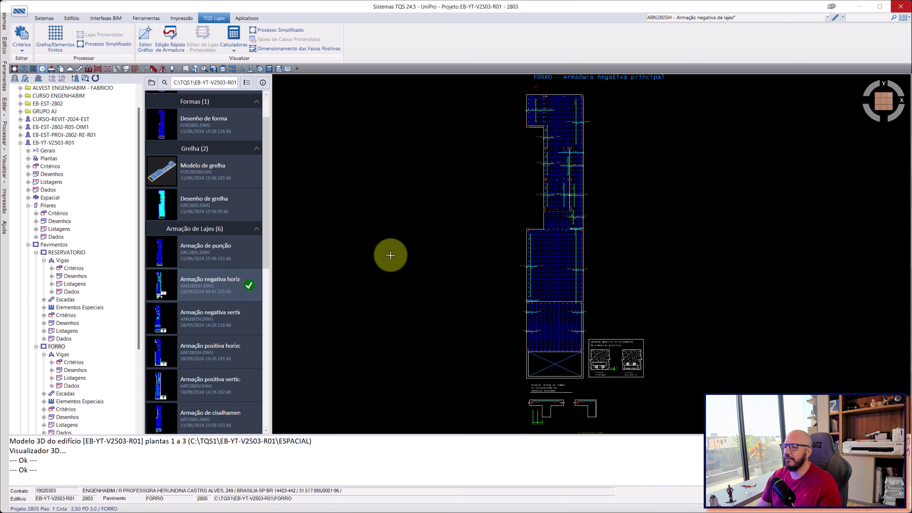
{"action": "scroll", "coordinate": [560, 312], "scroll_direction": "up", "scroll_amount": 3}
{"action": "scroll", "coordinate": [576, 255], "scroll_direction": "up", "scroll_amount": 2}
{"action": "scroll", "coordinate": [566, 232], "scroll_direction": "down", "scroll_amount": 5}
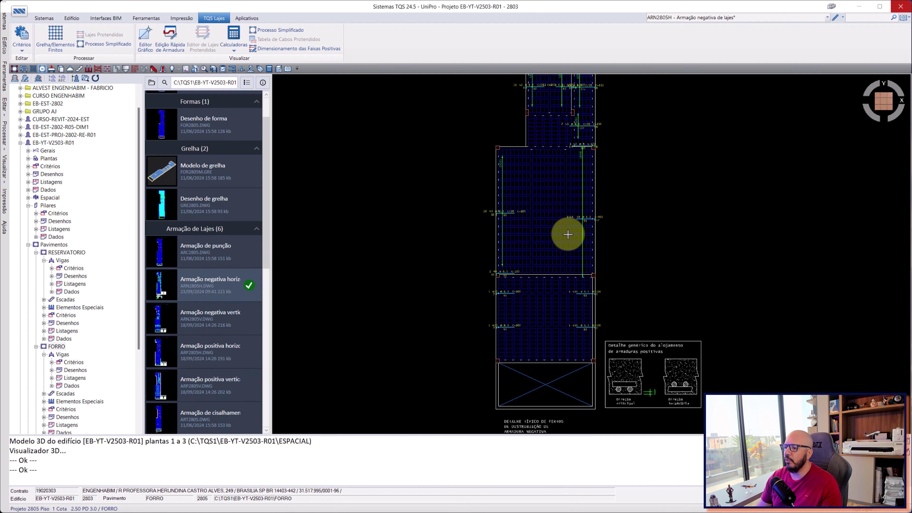
{"action": "left_click", "coordinate": [225, 286]}
{"action": "scroll", "coordinate": [501, 239], "scroll_direction": "down", "scroll_amount": 2}
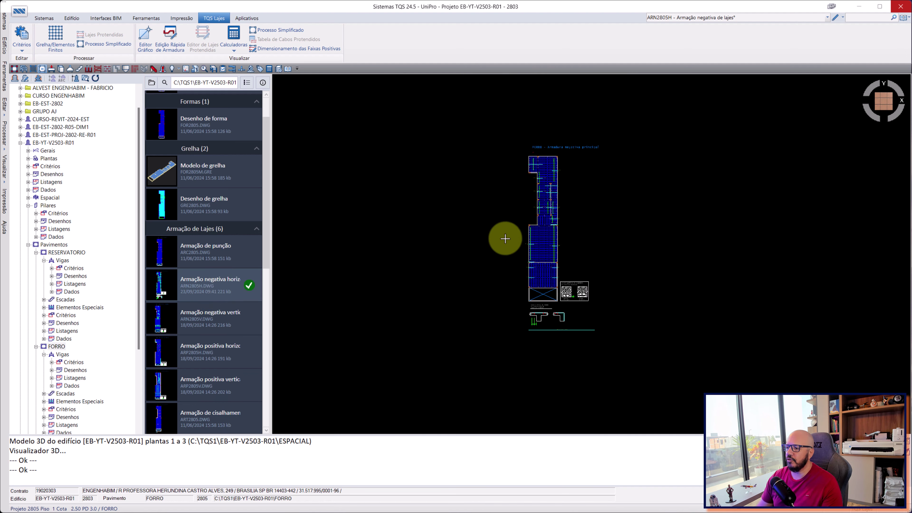
Step: Open ARN2805H, check Erros na tabela, and dismiss the text replacement tool unchanged
{"action": "double_click", "coordinate": [222, 279]}
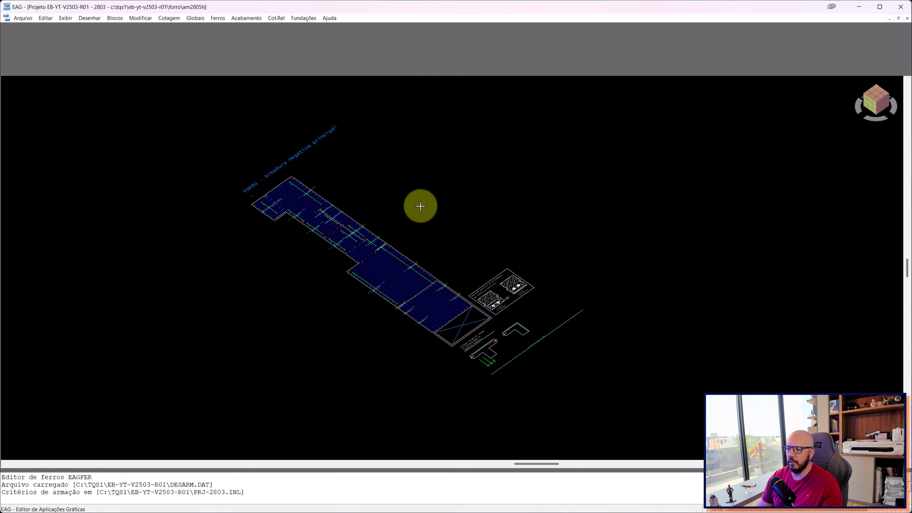
{"action": "left_click", "coordinate": [260, 61]}
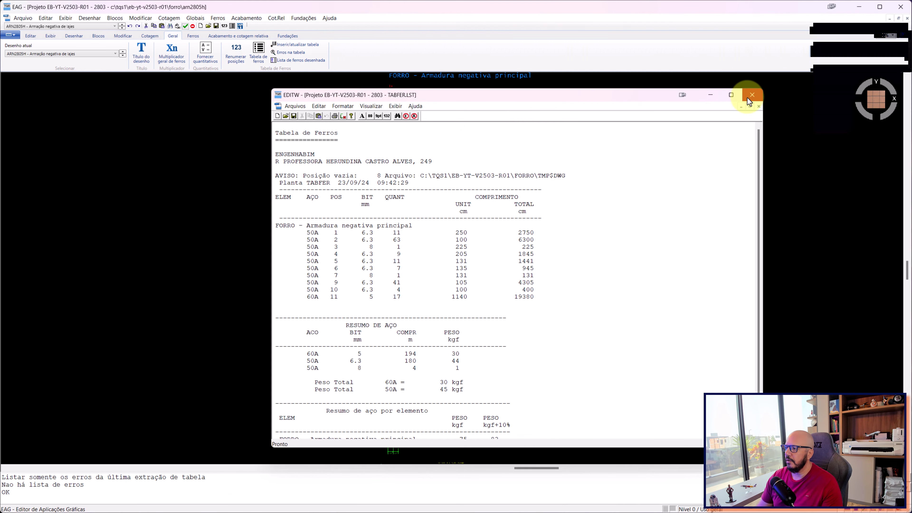
{"action": "left_click", "coordinate": [751, 95]}
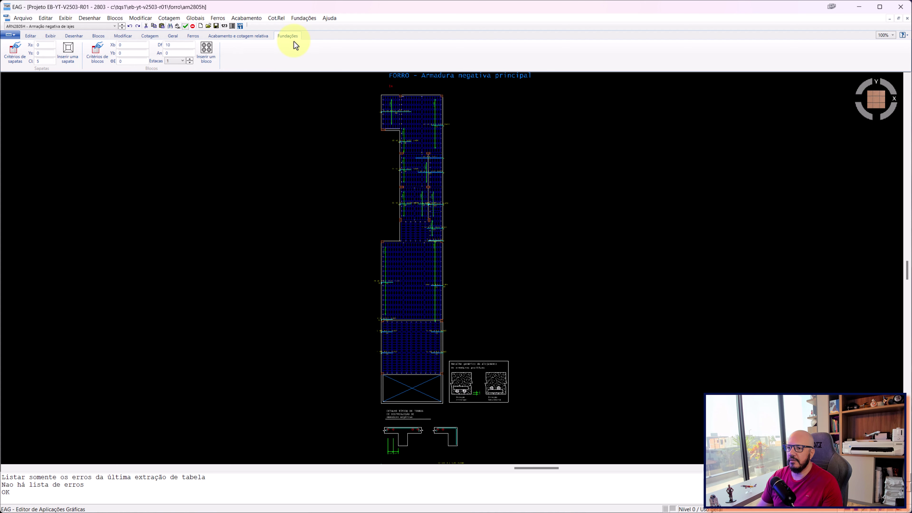
{"action": "left_click", "coordinate": [255, 36]}
{"action": "left_click", "coordinate": [178, 27]}
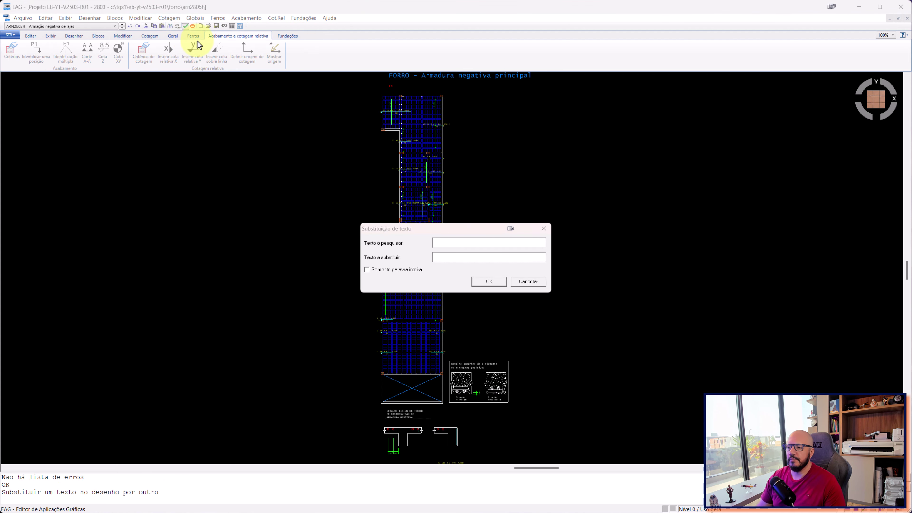
{"action": "key", "text": "Escape"}
{"action": "left_click", "coordinate": [199, 36]}
Step: Insert the updated steel table to the left of the slab plan
{"action": "left_click", "coordinate": [173, 36]}
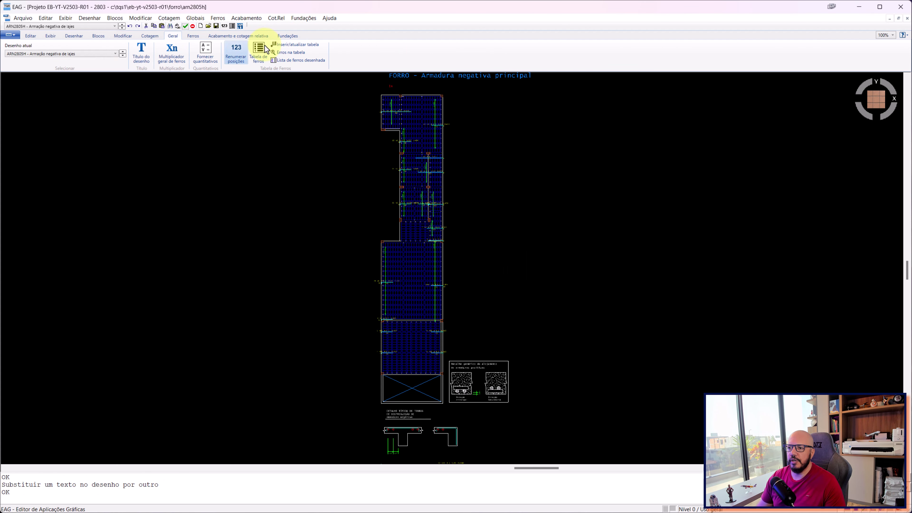
{"action": "left_click", "coordinate": [293, 44]}
{"action": "left_click", "coordinate": [350, 136]}
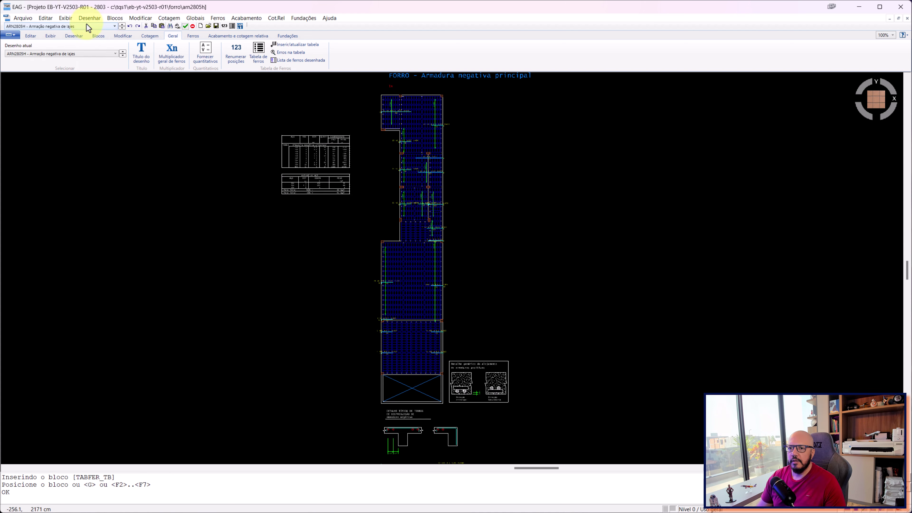
Step: Save the drawing and close EAG
{"action": "left_click", "coordinate": [23, 18]}
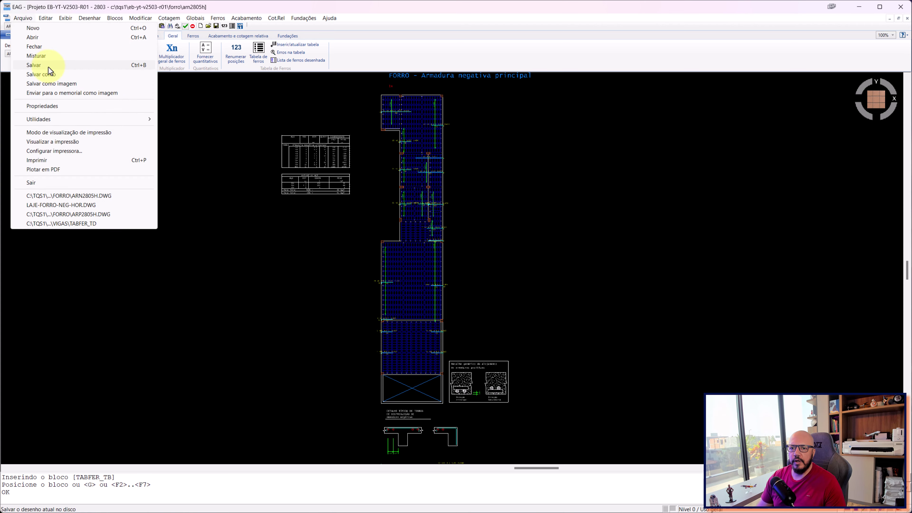
{"action": "left_click", "coordinate": [47, 67]}
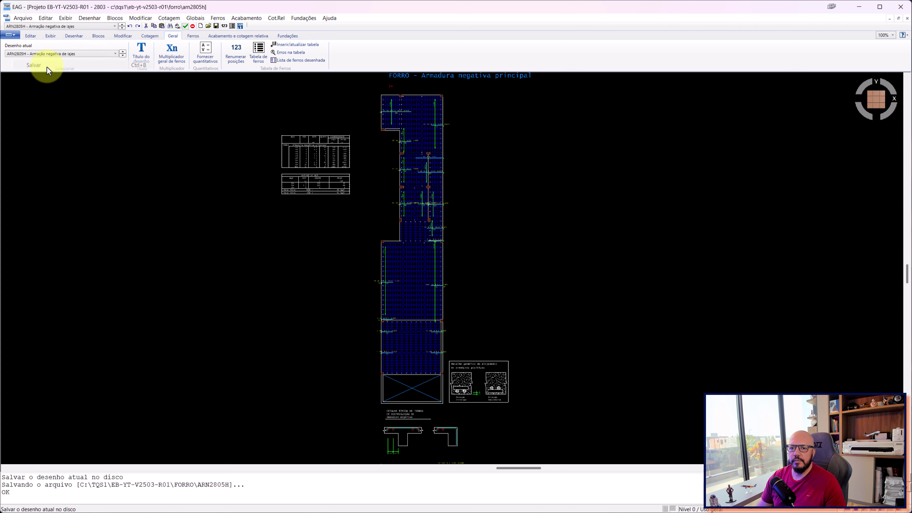
{"action": "left_click", "coordinate": [901, 8]}
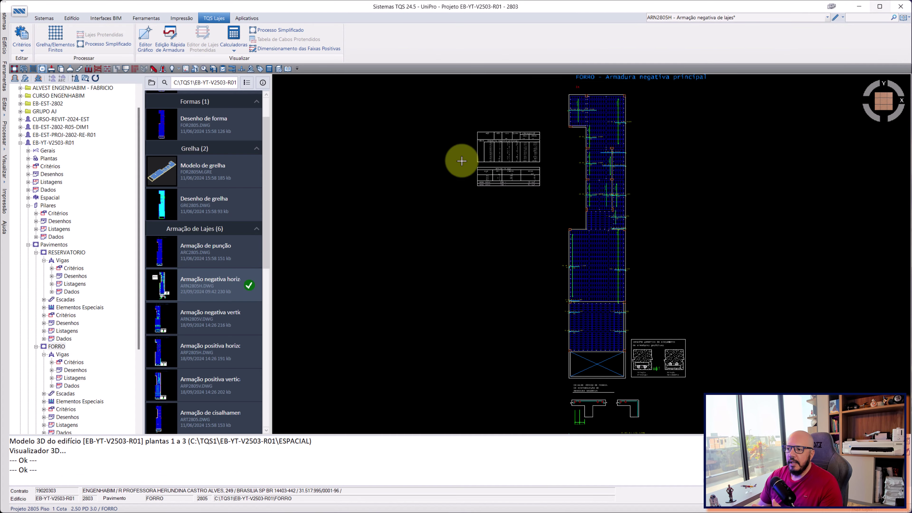
{"action": "scroll", "coordinate": [555, 157], "scroll_direction": "up", "scroll_amount": 1}
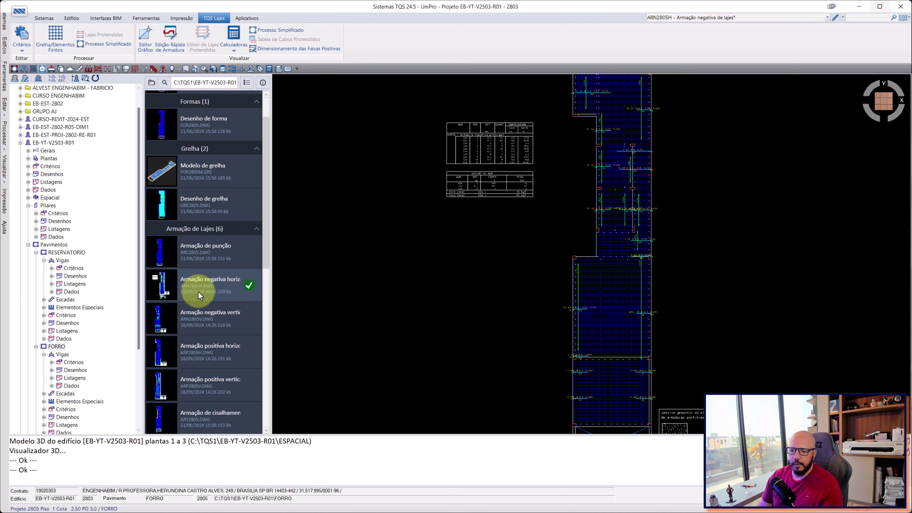
{"action": "scroll", "coordinate": [204, 290], "scroll_direction": "down", "scroll_amount": 2}
{"action": "scroll", "coordinate": [206, 293], "scroll_direction": "down", "scroll_amount": 2}
{"action": "scroll", "coordinate": [212, 306], "scroll_direction": "down", "scroll_amount": 2}
{"action": "left_click", "coordinate": [214, 311]}
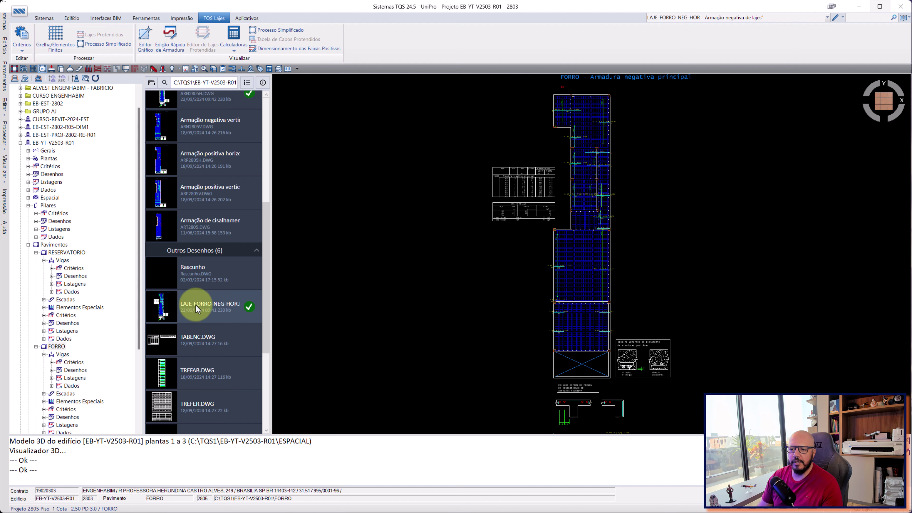
{"action": "scroll", "coordinate": [201, 265], "scroll_direction": "up", "scroll_amount": 1}
{"action": "left_click", "coordinate": [207, 140]}
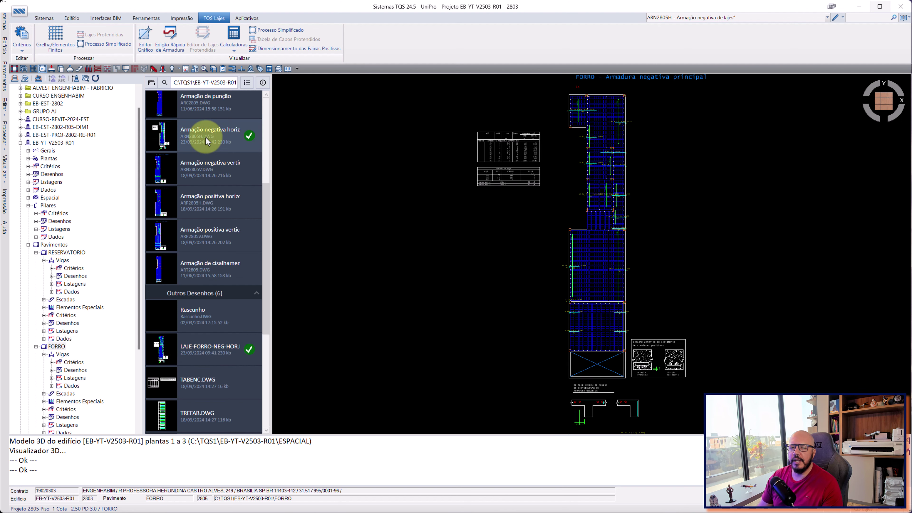
{"action": "left_click", "coordinate": [210, 354]}
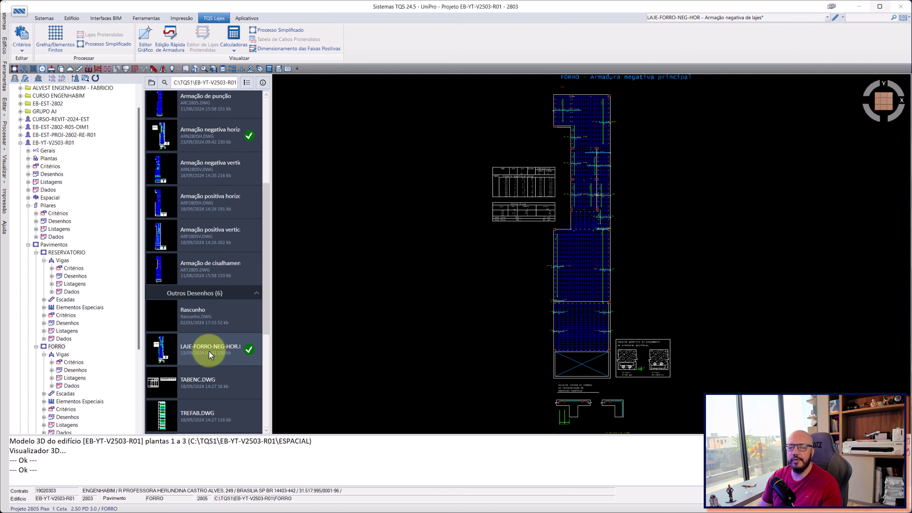
{"action": "scroll", "coordinate": [221, 331], "scroll_direction": "down", "scroll_amount": 1}
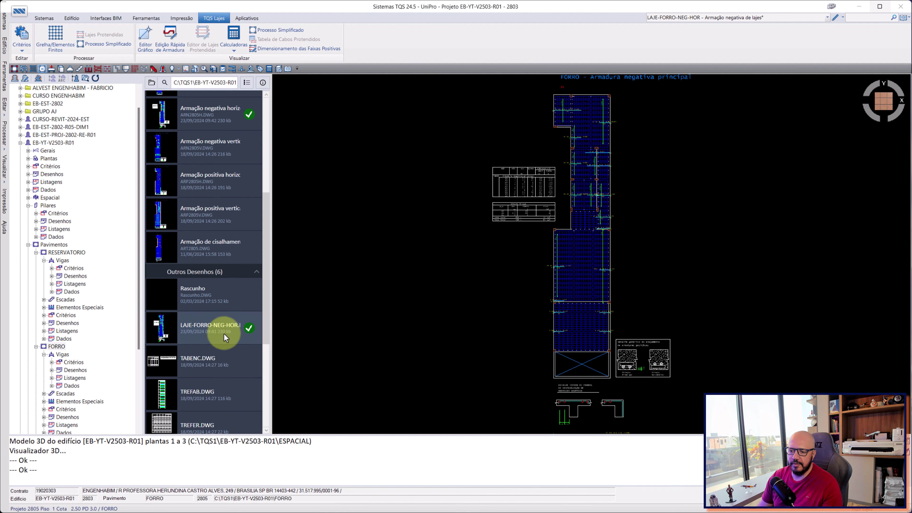
{"action": "double_click", "coordinate": [212, 325]}
{"action": "scroll", "coordinate": [345, 187], "scroll_direction": "up", "scroll_amount": 3}
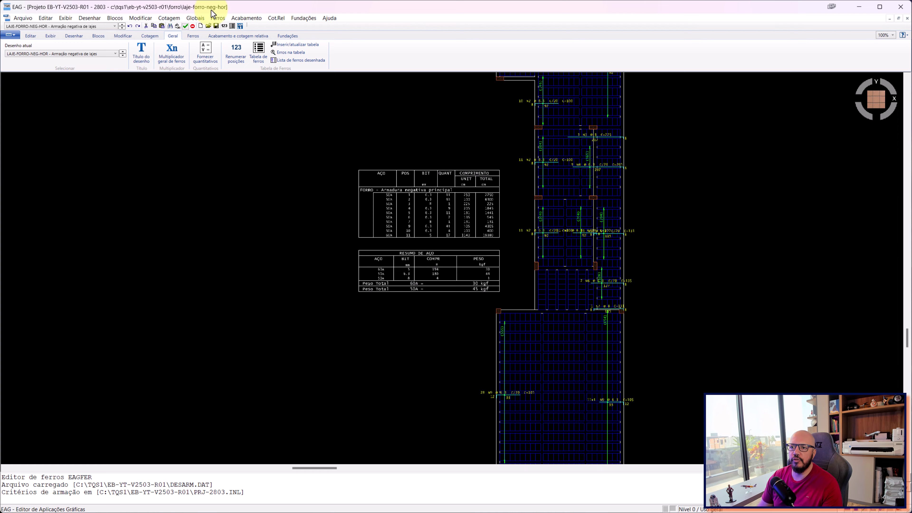
{"action": "left_click", "coordinate": [900, 7]}
{"action": "left_click", "coordinate": [219, 124]}
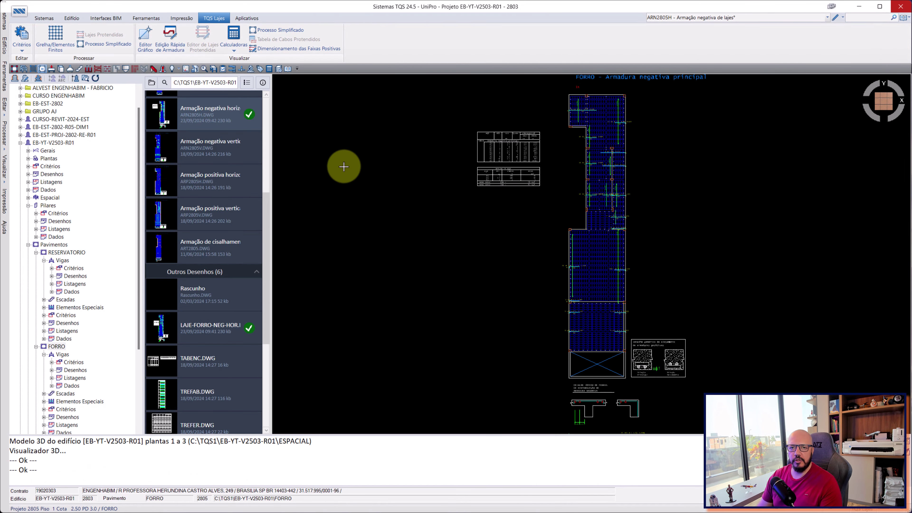
Step: Show FORRO's beams, preview V10, and launch Edição Rápida de Armadura on it
{"action": "left_click", "coordinate": [74, 354]}
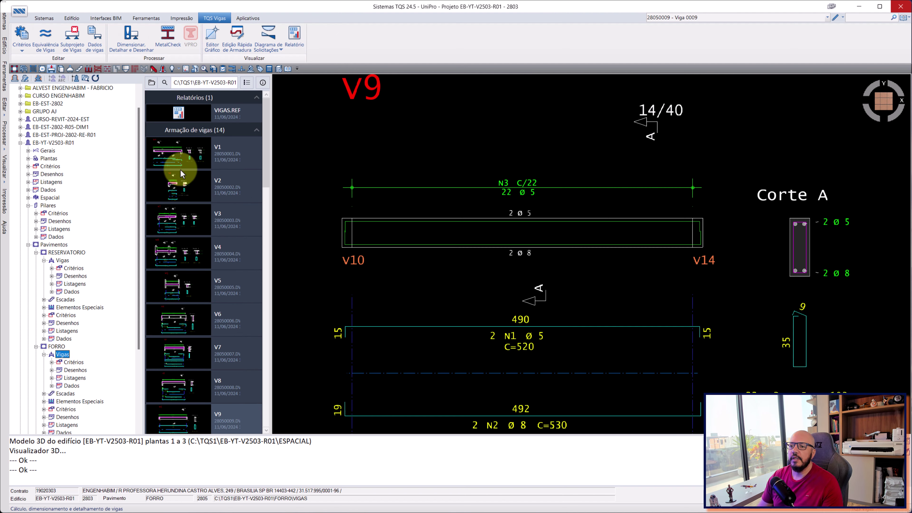
{"action": "left_click", "coordinate": [188, 151]}
{"action": "scroll", "coordinate": [187, 197], "scroll_direction": "down", "scroll_amount": 2}
{"action": "scroll", "coordinate": [194, 216], "scroll_direction": "down", "scroll_amount": 1}
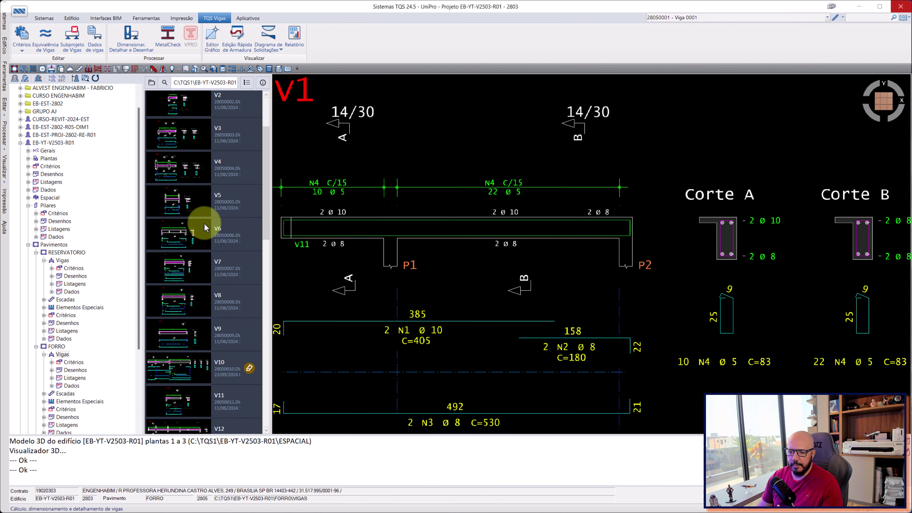
{"action": "left_click", "coordinate": [191, 360]}
{"action": "middle_click_drag", "start_coordinate": [451, 169], "coordinate": [506, 161]}
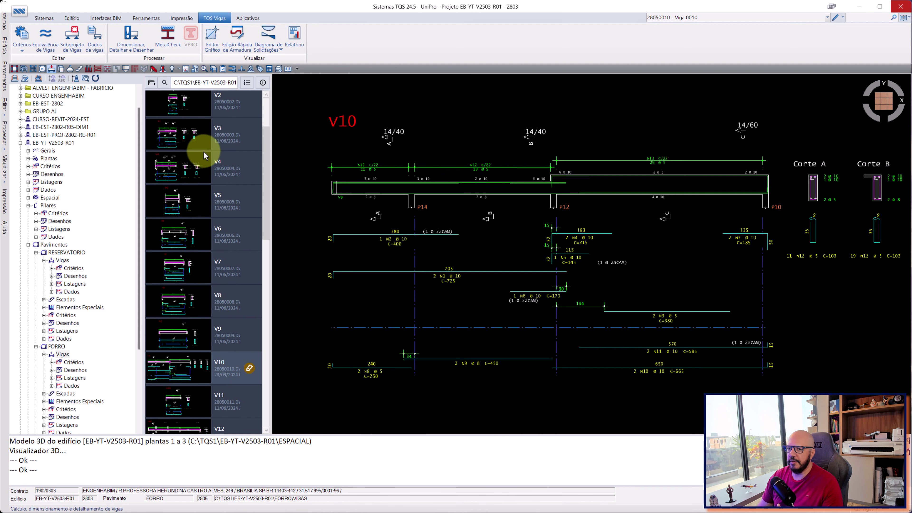
{"action": "left_click", "coordinate": [240, 46]}
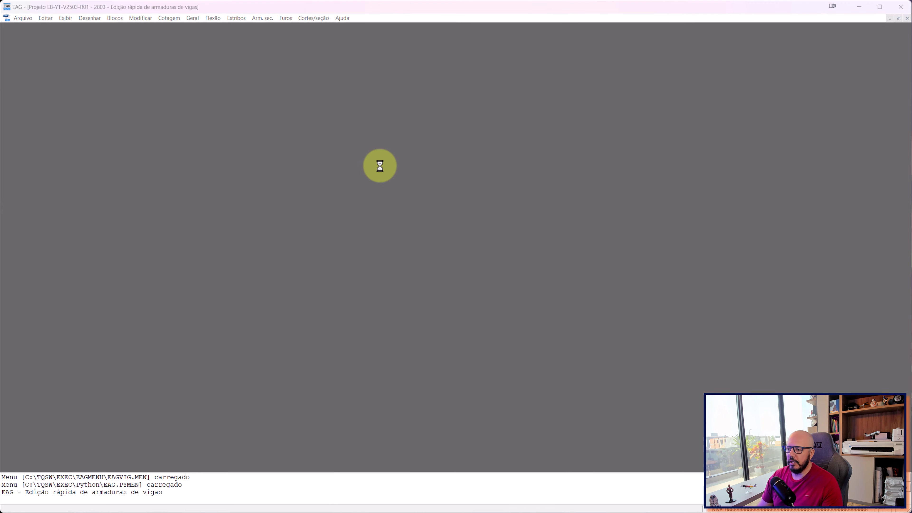
Step: Inspect V10's 380 cm N2 Ø10 top bar via Flexão > Editar, closing without changes
{"action": "scroll", "coordinate": [588, 158], "scroll_direction": "up", "scroll_amount": 3}
{"action": "scroll", "coordinate": [425, 294], "scroll_direction": "up", "scroll_amount": 3}
{"action": "scroll", "coordinate": [416, 284], "scroll_direction": "up", "scroll_amount": 2}
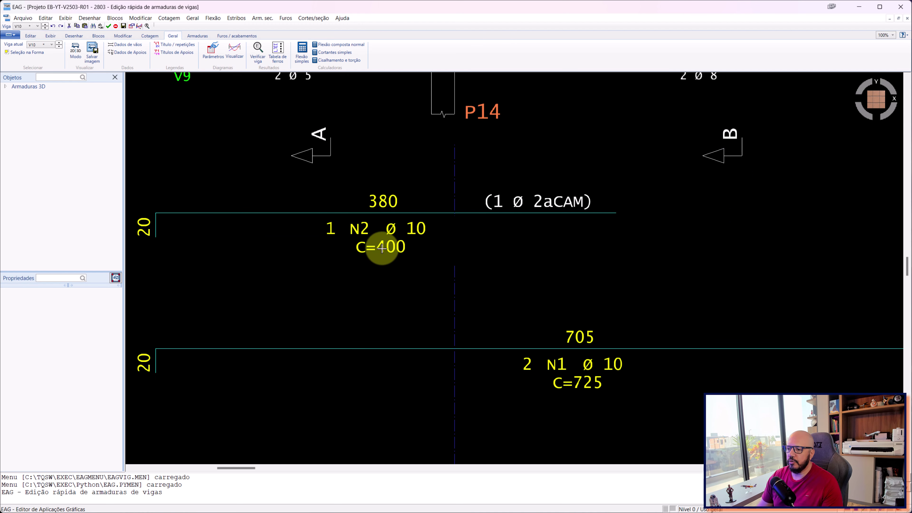
{"action": "double_click", "coordinate": [382, 203]}
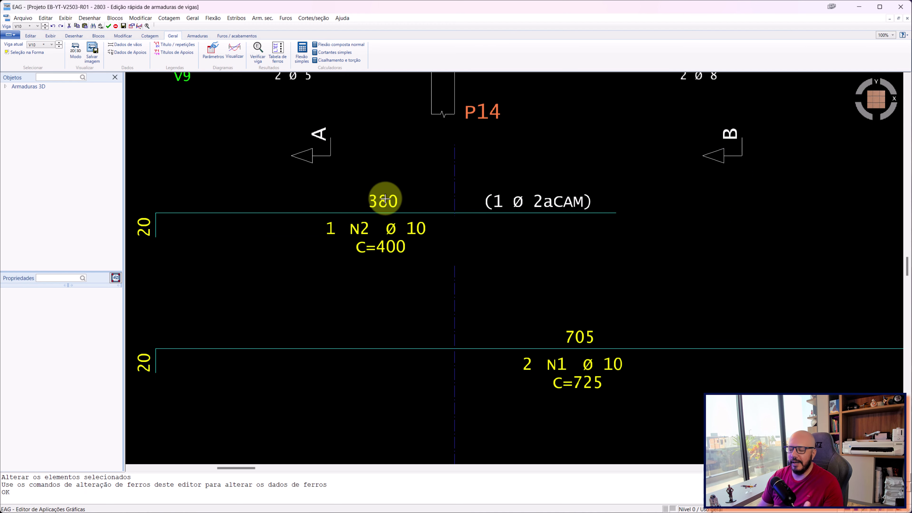
{"action": "left_click", "coordinate": [196, 37]}
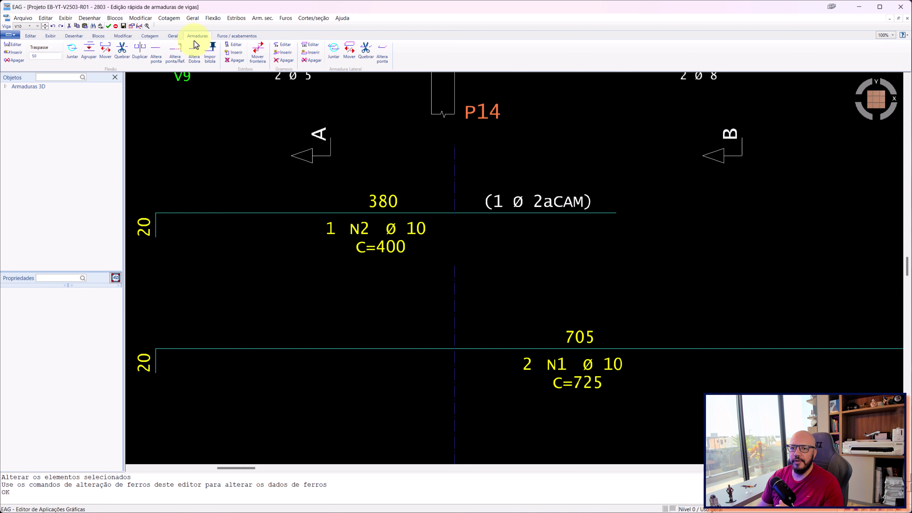
{"action": "left_click", "coordinate": [11, 45]}
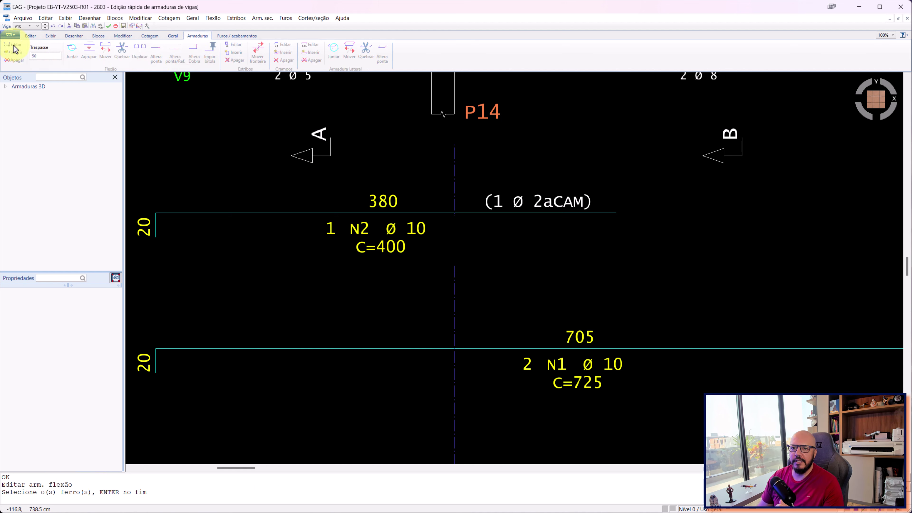
{"action": "left_click", "coordinate": [378, 203]}
{"action": "key", "text": "Return"}
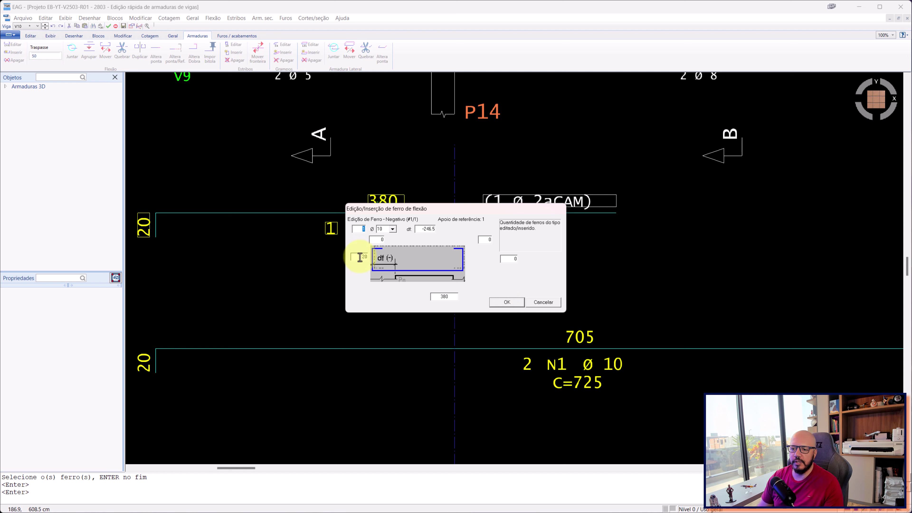
{"action": "left_click", "coordinate": [545, 304]}
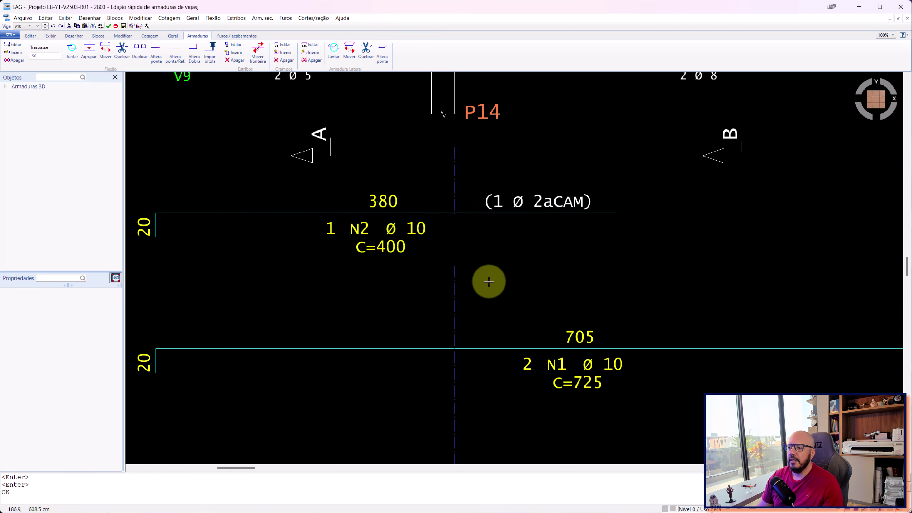
{"action": "scroll", "coordinate": [488, 281], "scroll_direction": "down", "scroll_amount": 5}
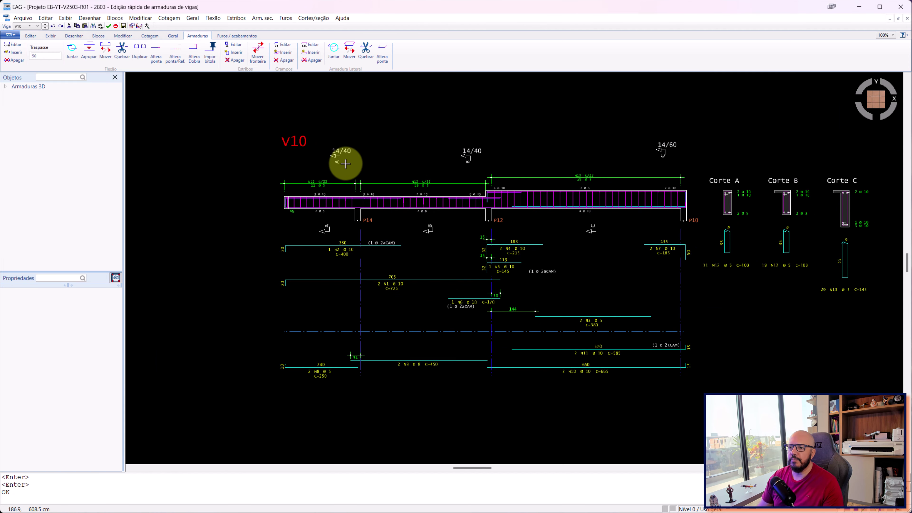
Step: Run the V10 beam check and scroll through its flexure and shear-torsion report
{"action": "left_click", "coordinate": [147, 26]}
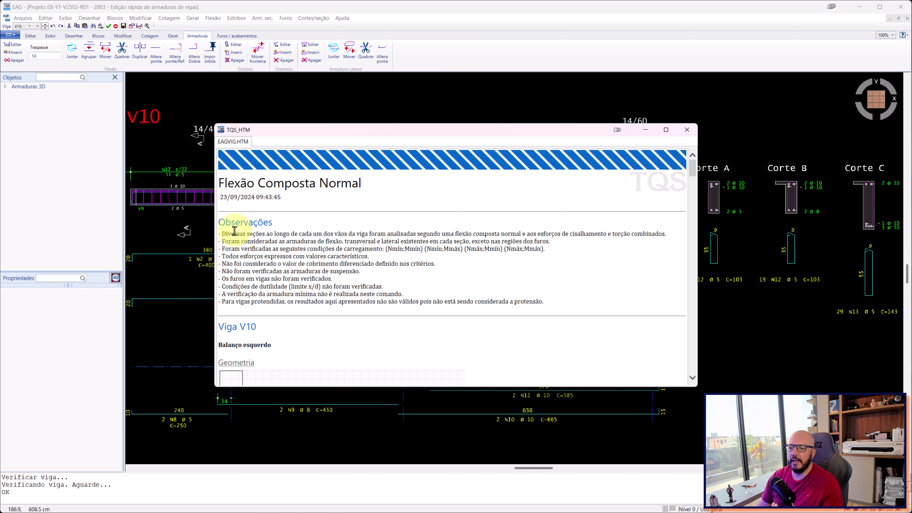
{"action": "left_click_drag", "start_coordinate": [234, 232], "coordinate": [417, 286]}
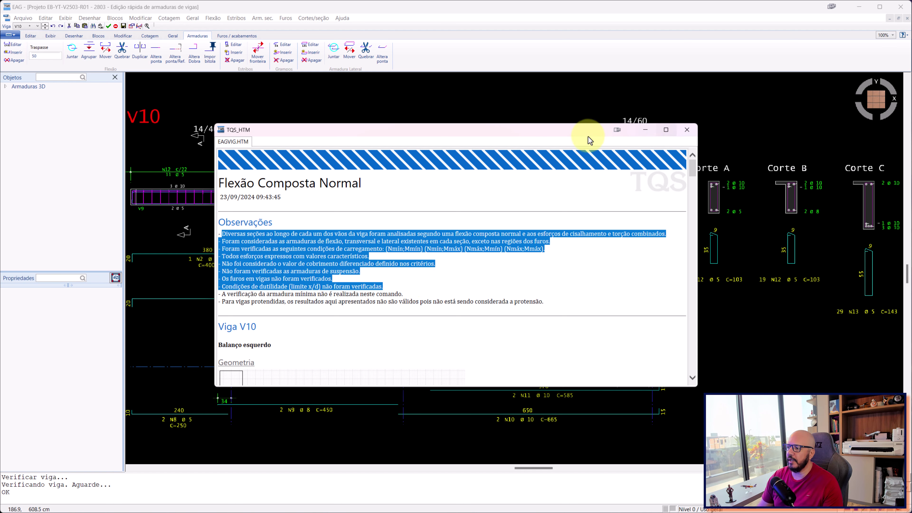
{"action": "left_click_drag", "start_coordinate": [555, 118], "coordinate": [587, 66]}
{"action": "scroll", "coordinate": [451, 165], "scroll_direction": "down", "scroll_amount": 2}
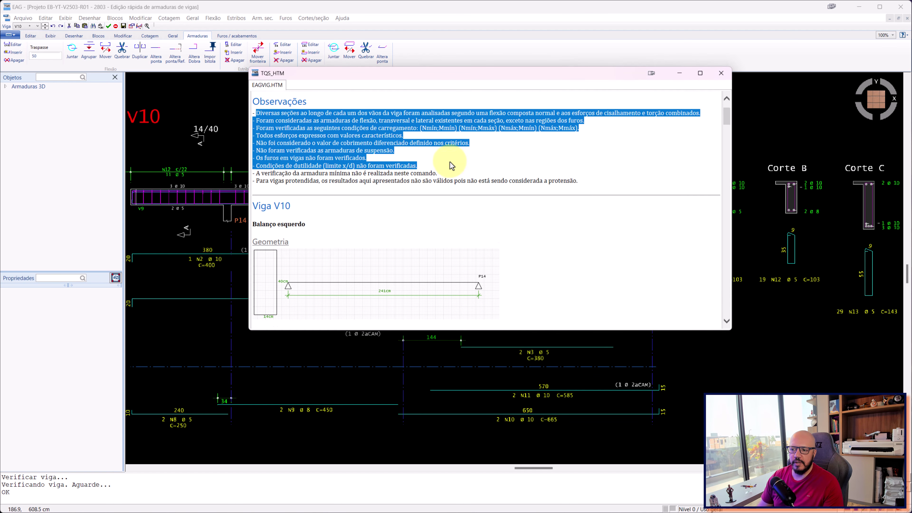
{"action": "scroll", "coordinate": [451, 165], "scroll_direction": "down", "scroll_amount": 2}
{"action": "scroll", "coordinate": [503, 169], "scroll_direction": "down", "scroll_amount": 3}
{"action": "scroll", "coordinate": [560, 175], "scroll_direction": "down", "scroll_amount": 3}
{"action": "scroll", "coordinate": [566, 164], "scroll_direction": "down", "scroll_amount": 1}
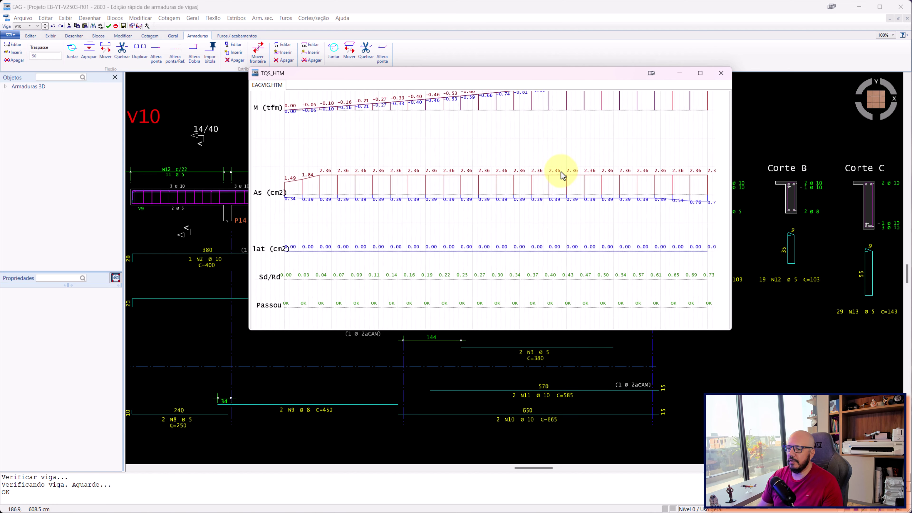
{"action": "scroll", "coordinate": [542, 169], "scroll_direction": "down", "scroll_amount": 2, "text": "ctrl"}
{"action": "scroll", "coordinate": [661, 146], "scroll_direction": "down", "scroll_amount": 1, "text": "ctrl"}
{"action": "scroll", "coordinate": [659, 148], "scroll_direction": "down", "scroll_amount": 2, "text": "ctrl"}
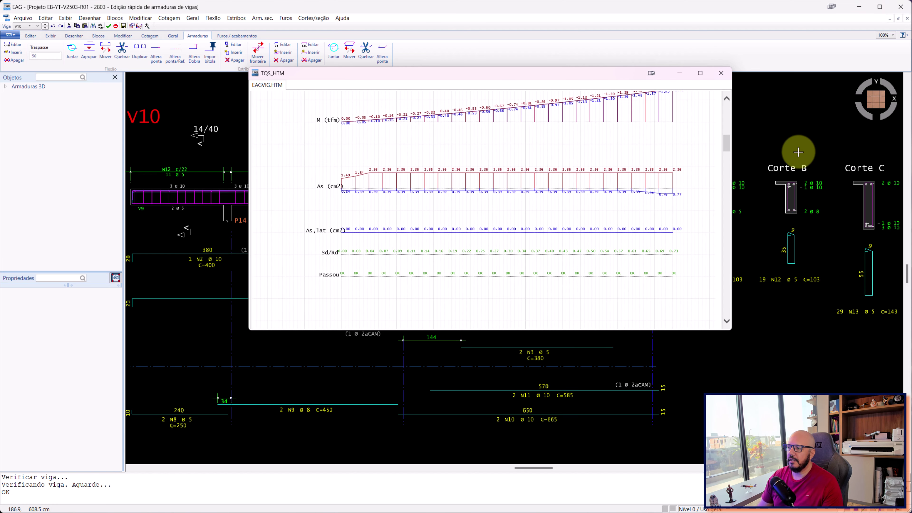
Step: Review the report's observations, close it, and pan back to the beam near P14 and P12
{"action": "scroll", "coordinate": [798, 152], "scroll_direction": "up", "scroll_amount": 2}
{"action": "scroll", "coordinate": [726, 143], "scroll_direction": "down", "scroll_amount": 1}
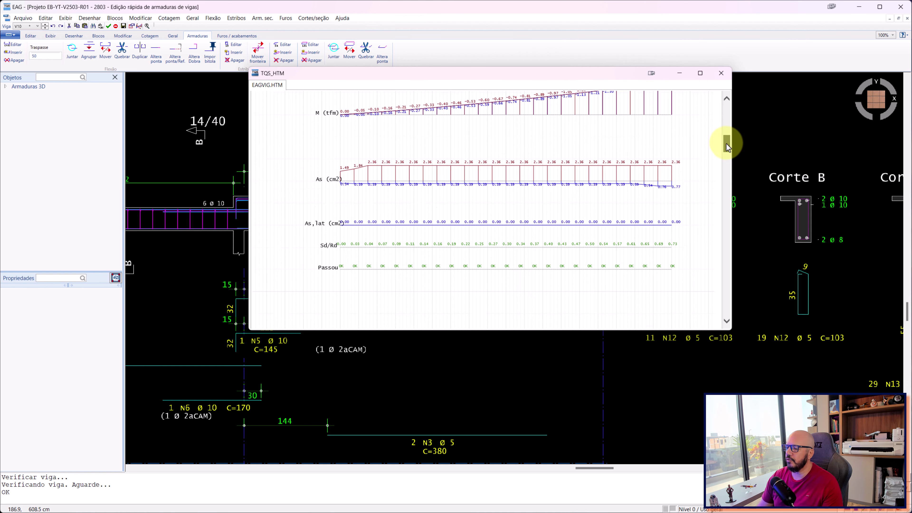
{"action": "mouse_move", "coordinate": [726, 143]}
{"action": "left_mouse_down"}
{"action": "mouse_move", "coordinate": [713, 306]}
{"action": "mouse_move", "coordinate": [721, 76]}
{"action": "left_mouse_up"}
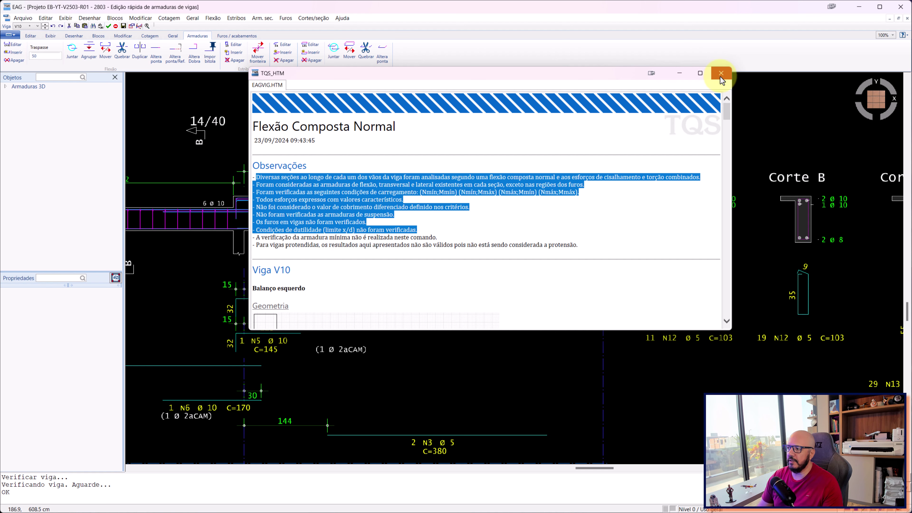
{"action": "left_click_drag", "start_coordinate": [283, 202], "coordinate": [379, 223]}
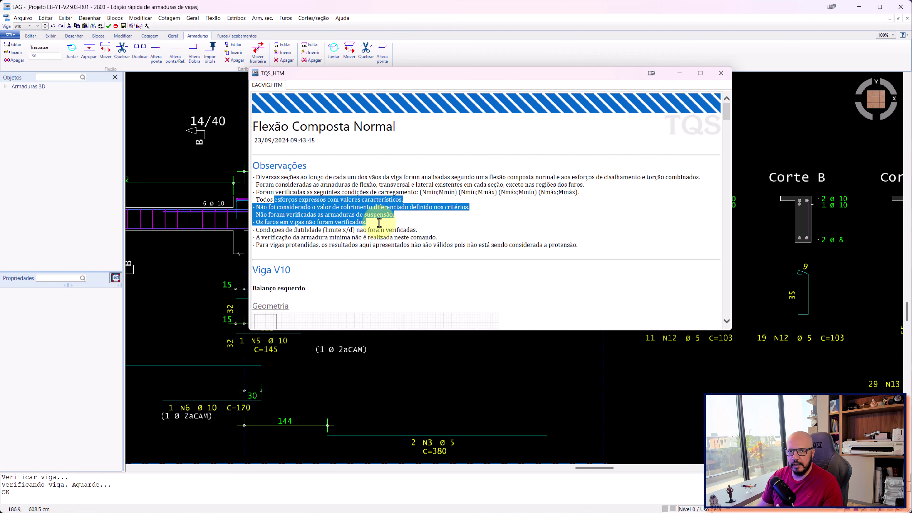
{"action": "left_click", "coordinate": [333, 212]}
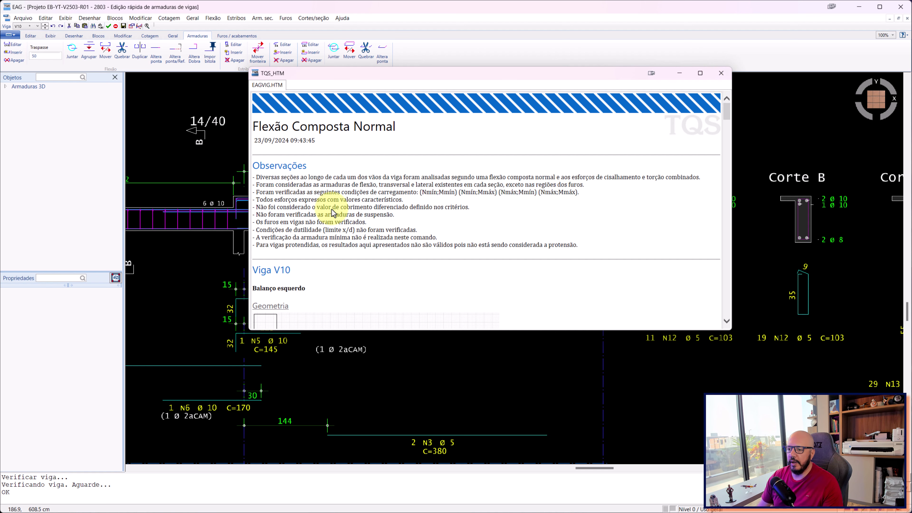
{"action": "left_click", "coordinate": [721, 76]}
{"action": "middle_click_drag", "start_coordinate": [474, 204], "coordinate": [614, 193]}
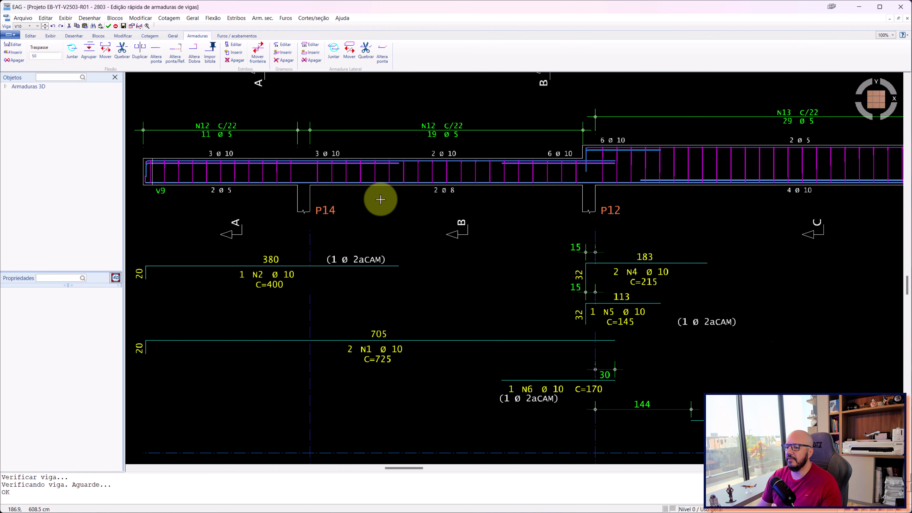
{"action": "scroll", "coordinate": [326, 207], "scroll_direction": "up", "scroll_amount": 1}
{"action": "middle_click_drag", "start_coordinate": [356, 199], "coordinate": [394, 194]}
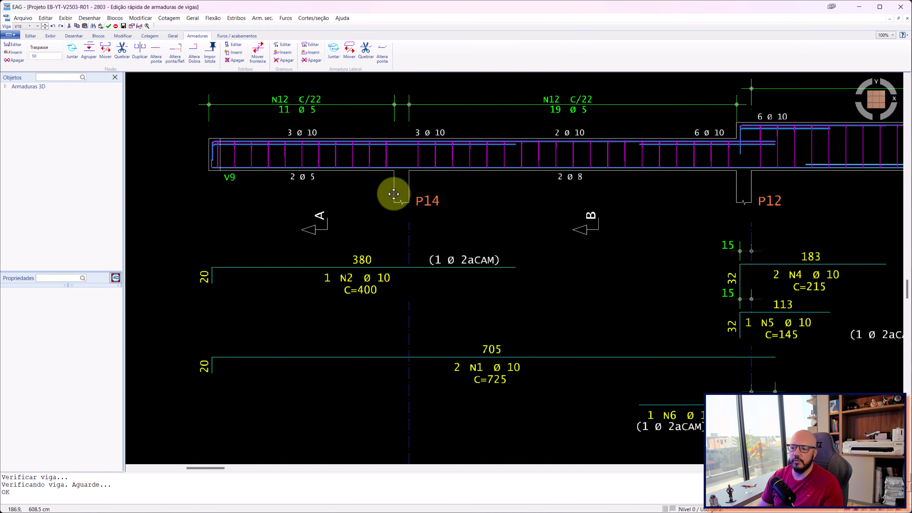
{"action": "scroll", "coordinate": [347, 287], "scroll_direction": "up", "scroll_amount": 1}
{"action": "scroll", "coordinate": [359, 251], "scroll_direction": "down", "scroll_amount": 1}
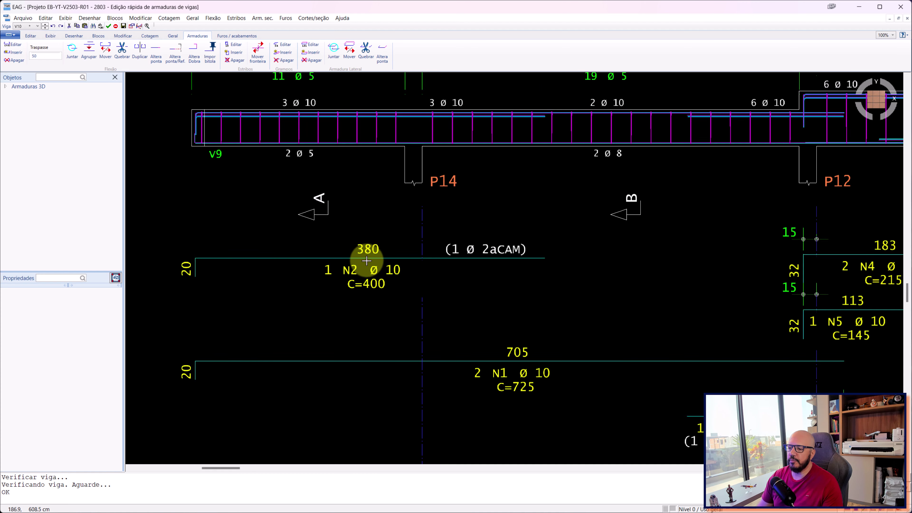
{"action": "scroll", "coordinate": [366, 257], "scroll_direction": "down", "scroll_amount": 1}
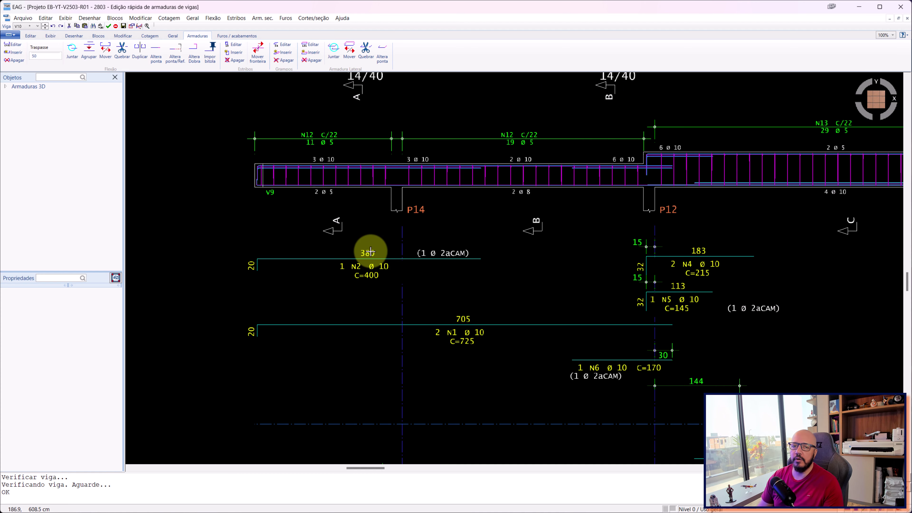
{"action": "scroll", "coordinate": [354, 248], "scroll_direction": "down", "scroll_amount": 2}
{"action": "scroll", "coordinate": [357, 250], "scroll_direction": "up", "scroll_amount": 3}
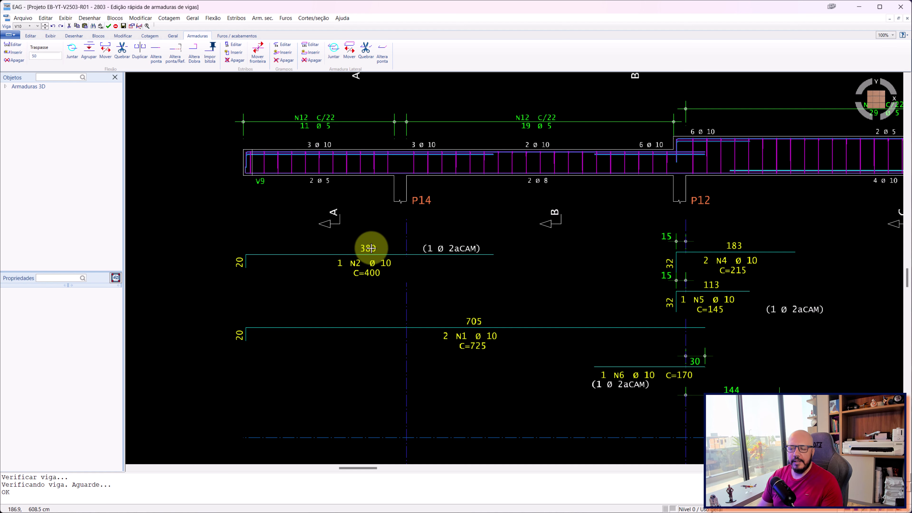
{"action": "scroll", "coordinate": [367, 250], "scroll_direction": "up", "scroll_amount": 2}
{"action": "scroll", "coordinate": [367, 244], "scroll_direction": "up", "scroll_amount": 1}
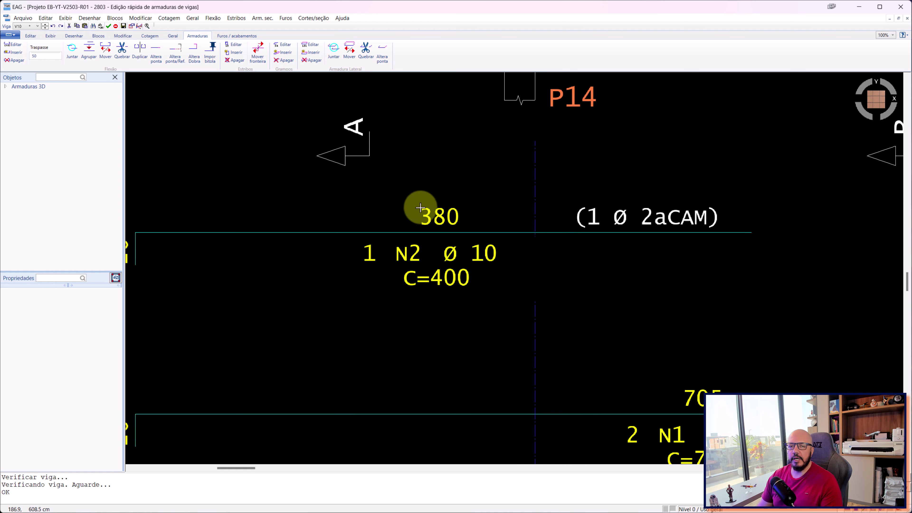
{"action": "mouse_move", "coordinate": [464, 207]}
{"action": "middle_mouse_down"}
{"action": "mouse_move", "coordinate": [452, 177]}
{"action": "mouse_move", "coordinate": [437, 228]}
{"action": "middle_mouse_up"}
{"action": "scroll", "coordinate": [449, 176], "scroll_direction": "down", "scroll_amount": 1}
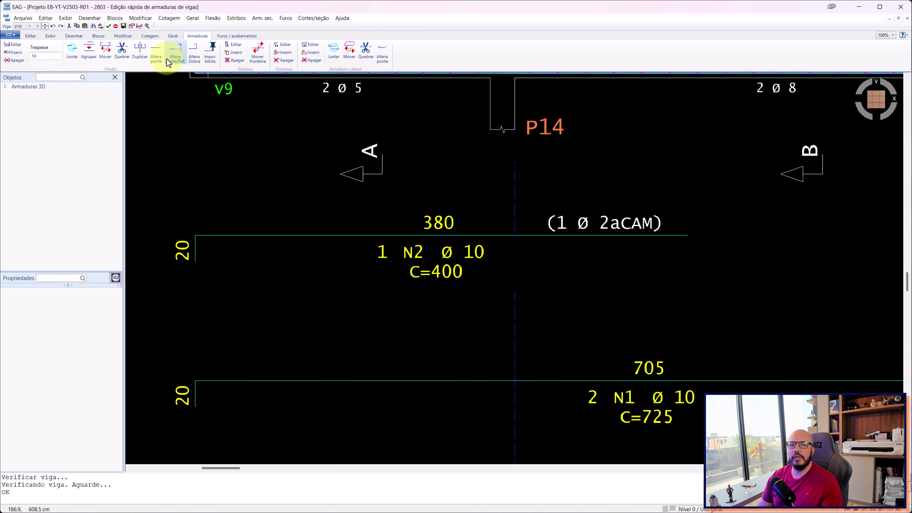
{"action": "left_click", "coordinate": [140, 26]}
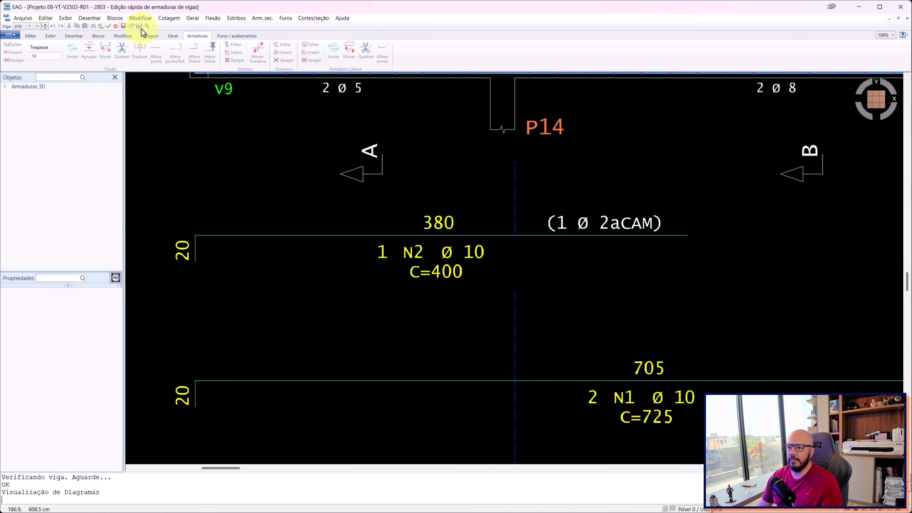
{"action": "scroll", "coordinate": [419, 161], "scroll_direction": "down", "scroll_amount": 3}
{"action": "middle_click_drag", "start_coordinate": [350, 340], "coordinate": [439, 169]}
{"action": "scroll", "coordinate": [366, 330], "scroll_direction": "up", "scroll_amount": 3}
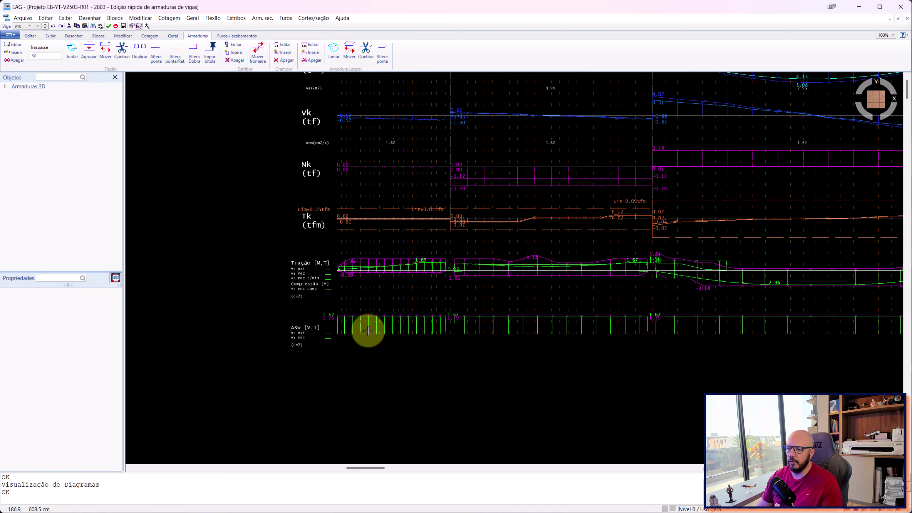
{"action": "scroll", "coordinate": [362, 285], "scroll_direction": "up", "scroll_amount": 2}
{"action": "scroll", "coordinate": [355, 238], "scroll_direction": "up", "scroll_amount": 2}
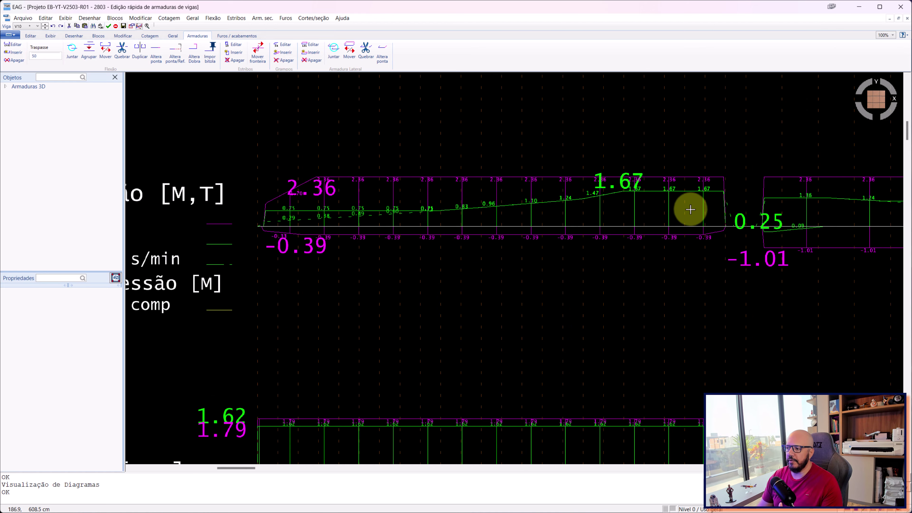
{"action": "scroll", "coordinate": [365, 196], "scroll_direction": "down", "scroll_amount": 3}
{"action": "scroll", "coordinate": [364, 196], "scroll_direction": "down", "scroll_amount": 2}
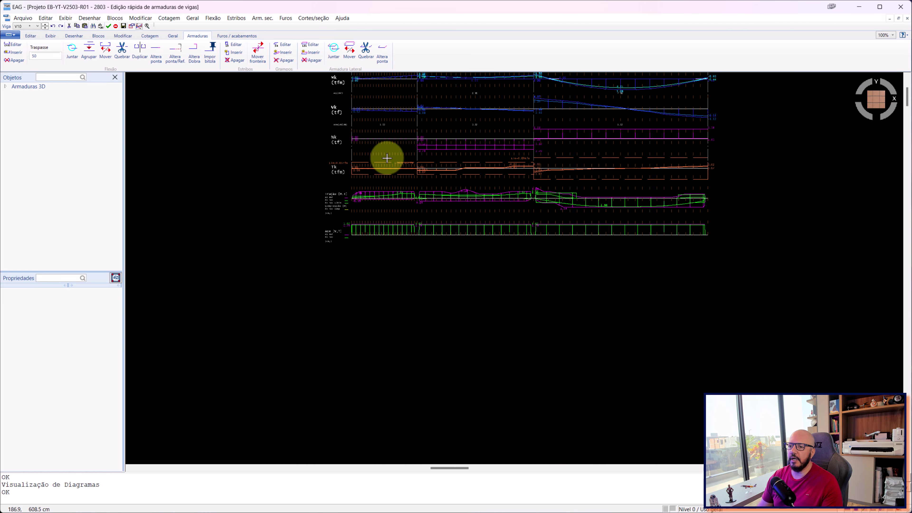
{"action": "middle_click_drag", "start_coordinate": [387, 155], "coordinate": [329, 338]}
{"action": "scroll", "coordinate": [444, 190], "scroll_direction": "down", "scroll_amount": 2}
{"action": "middle_click_drag", "start_coordinate": [444, 190], "coordinate": [416, 309]}
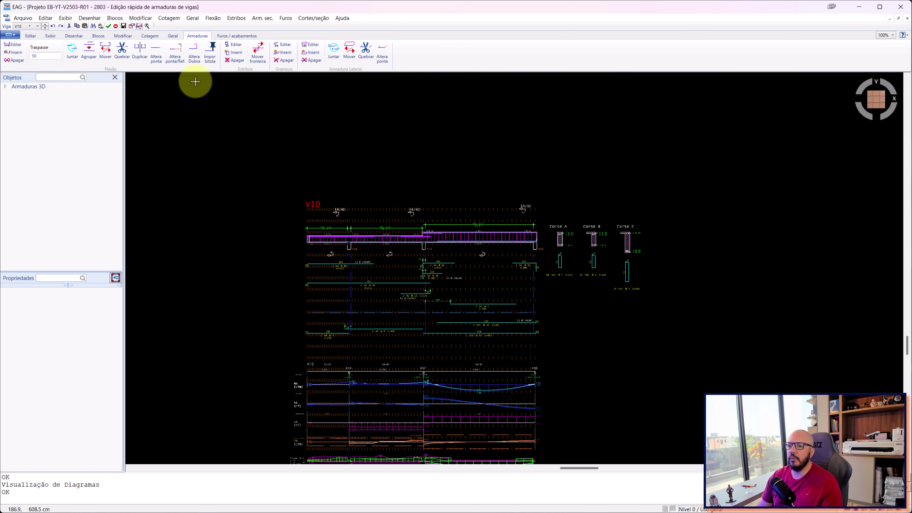
{"action": "left_click", "coordinate": [173, 36]}
{"action": "scroll", "coordinate": [328, 197], "scroll_direction": "up", "scroll_amount": 3}
{"action": "left_click", "coordinate": [235, 53]}
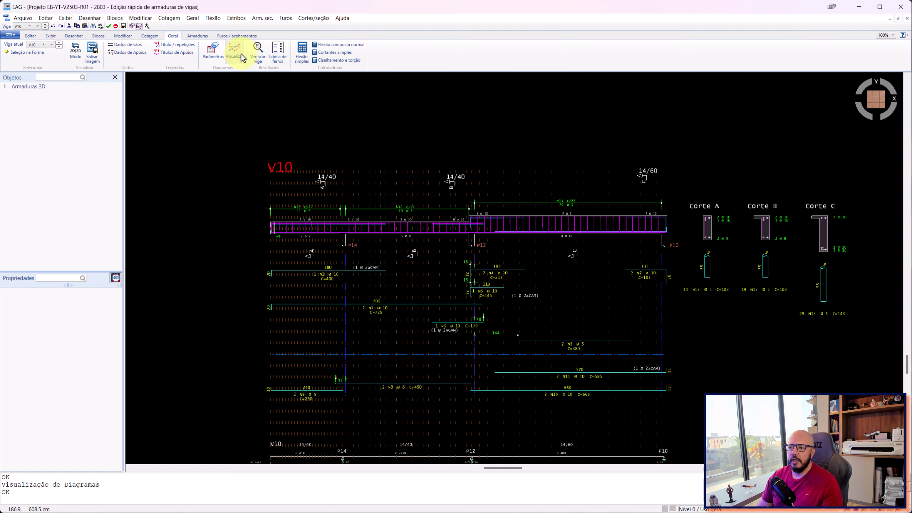
{"action": "scroll", "coordinate": [256, 134], "scroll_direction": "down", "scroll_amount": 1}
{"action": "scroll", "coordinate": [354, 211], "scroll_direction": "down", "scroll_amount": 1}
{"action": "middle_click_drag", "start_coordinate": [354, 211], "coordinate": [467, 189]}
{"action": "scroll", "coordinate": [467, 190], "scroll_direction": "up", "scroll_amount": 1}
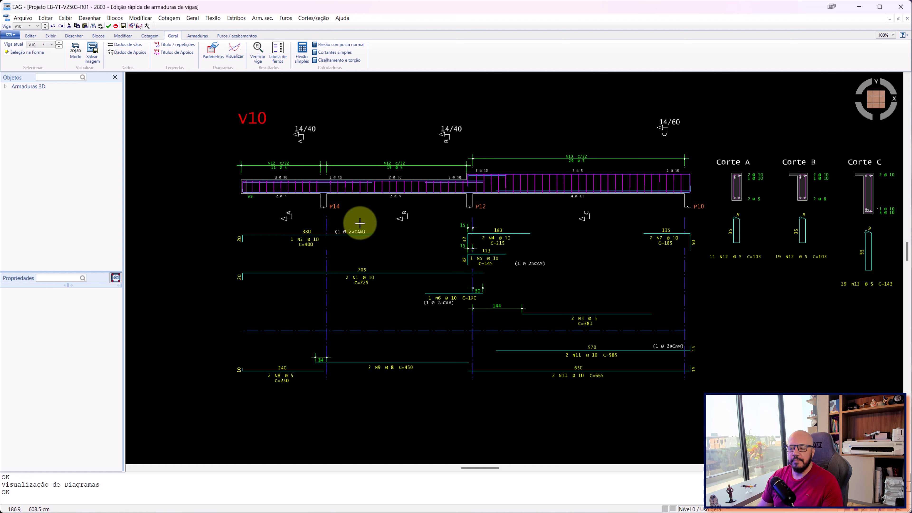
{"action": "scroll", "coordinate": [387, 224], "scroll_direction": "up", "scroll_amount": 1}
{"action": "middle_click_drag", "start_coordinate": [387, 224], "coordinate": [346, 229]}
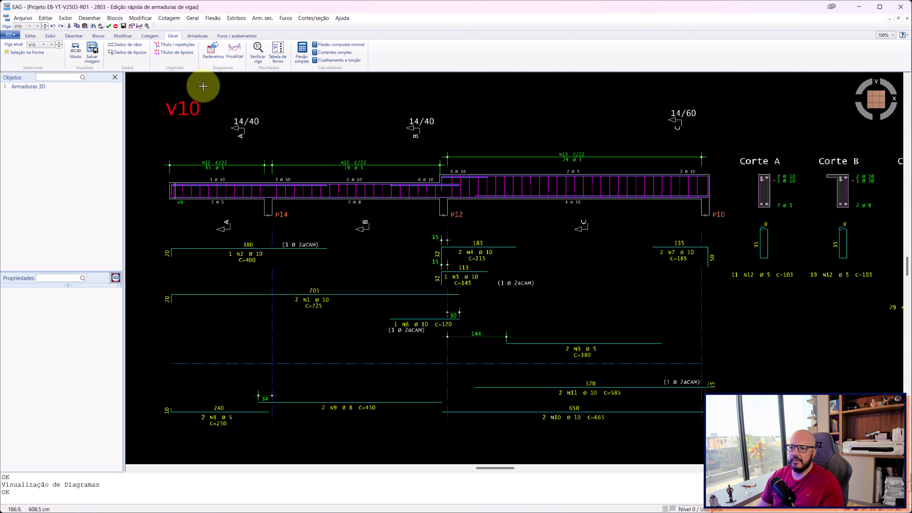
Step: Close the rapid editor and open the V10 drawing in the graphic editor
{"action": "left_click", "coordinate": [899, 11]}
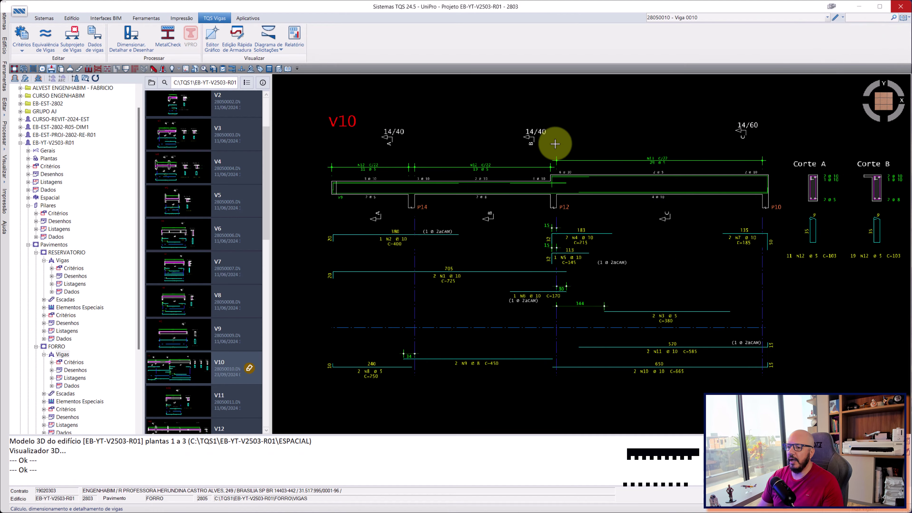
{"action": "left_click", "coordinate": [184, 336]}
{"action": "left_click", "coordinate": [178, 368]}
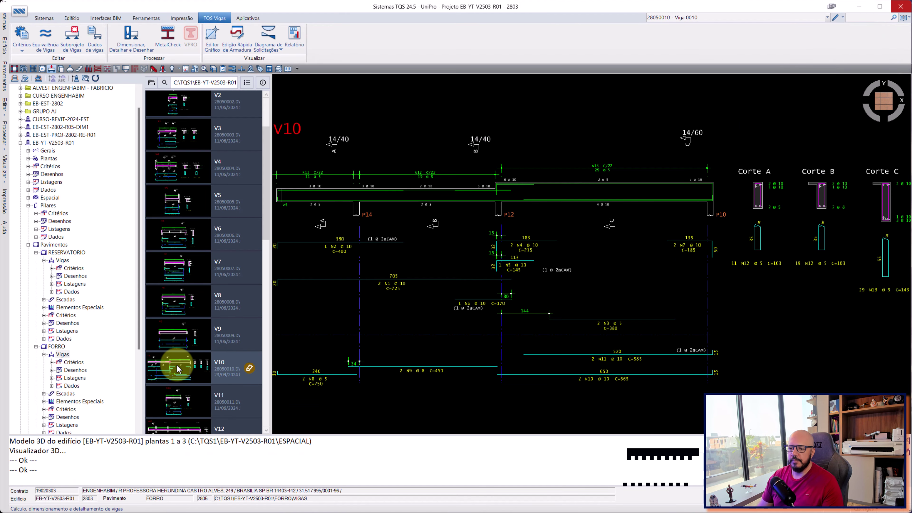
{"action": "double_click", "coordinate": [184, 368]}
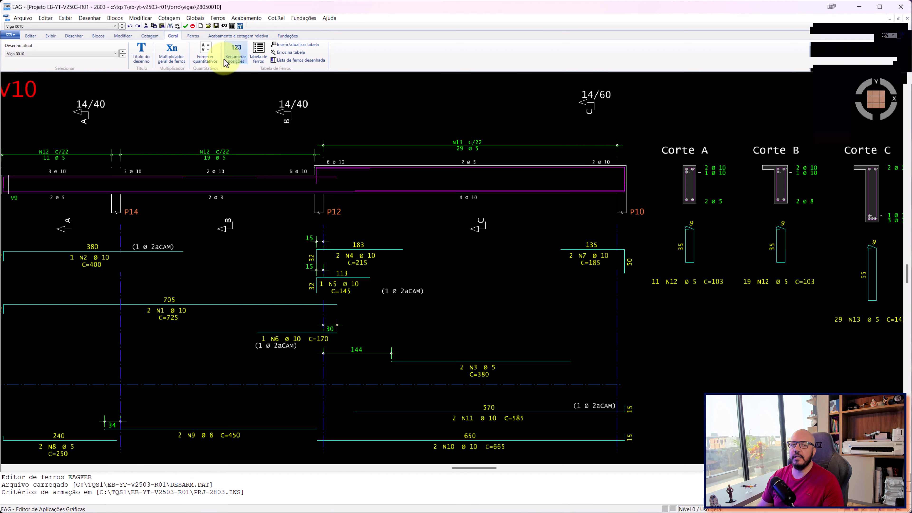
Step: Generate V10's steel bar table listing and confirm it contains no errors
{"action": "left_click", "coordinate": [897, 11]}
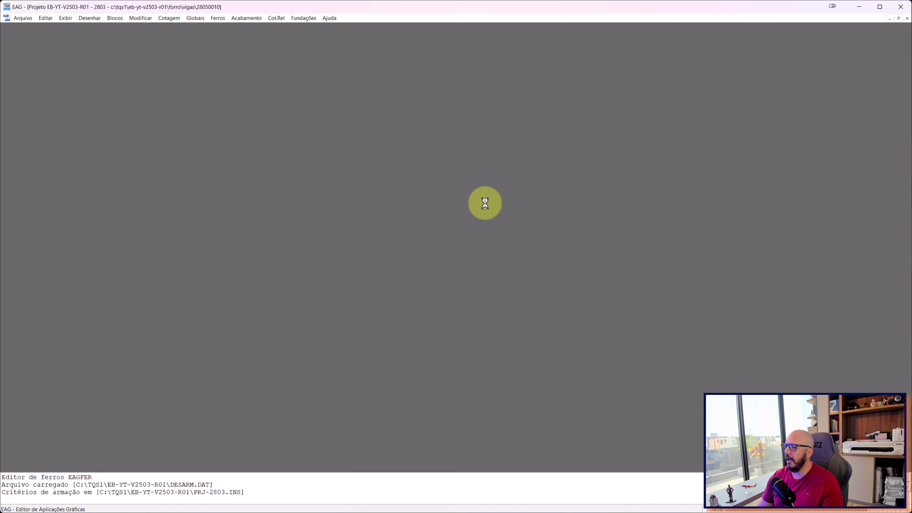
{"action": "scroll", "coordinate": [535, 191], "scroll_direction": "up", "scroll_amount": 1}
{"action": "scroll", "coordinate": [449, 193], "scroll_direction": "up", "scroll_amount": 2}
{"action": "scroll", "coordinate": [448, 194], "scroll_direction": "down", "scroll_amount": 1}
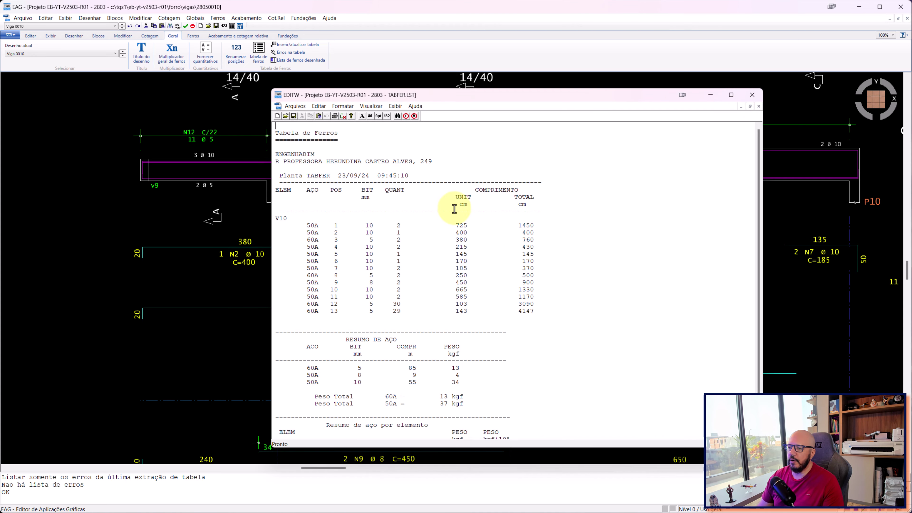
{"action": "left_click", "coordinate": [404, 116]}
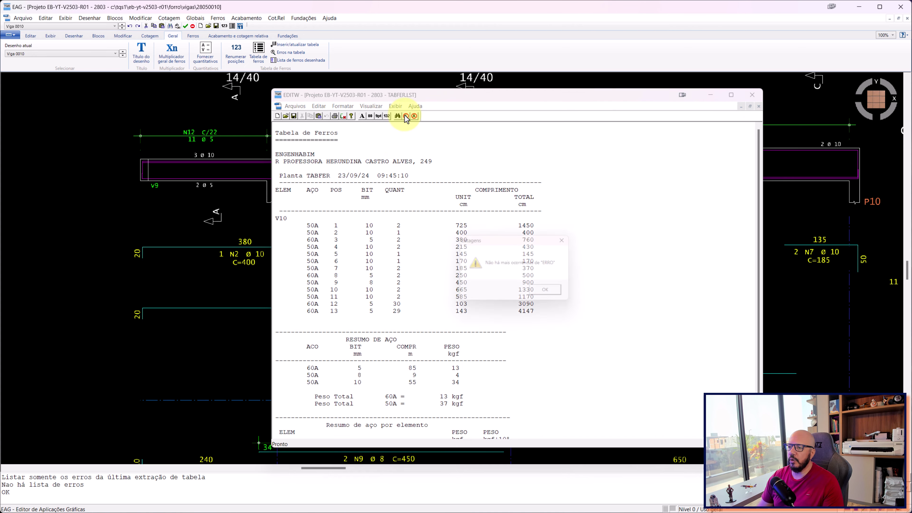
{"action": "left_click", "coordinate": [551, 293]}
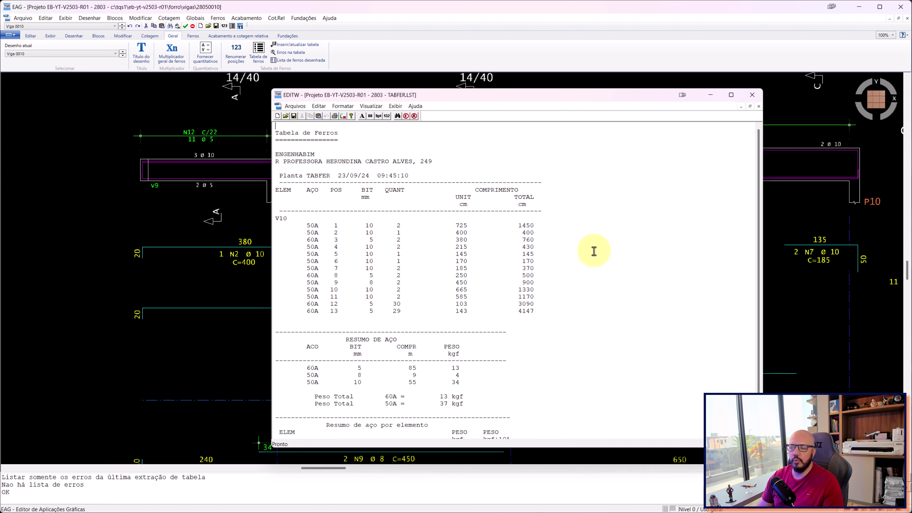
{"action": "left_click", "coordinate": [752, 95]}
{"action": "left_click", "coordinate": [287, 45]}
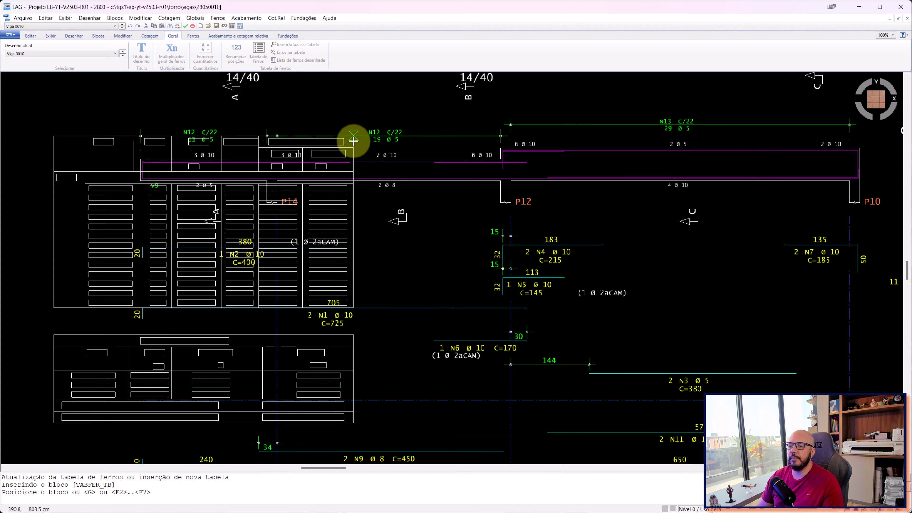
Step: Place the steel quantity table to the left of beam V10
{"action": "scroll", "coordinate": [352, 139], "scroll_direction": "down", "scroll_amount": 3}
{"action": "left_click", "coordinate": [253, 138]}
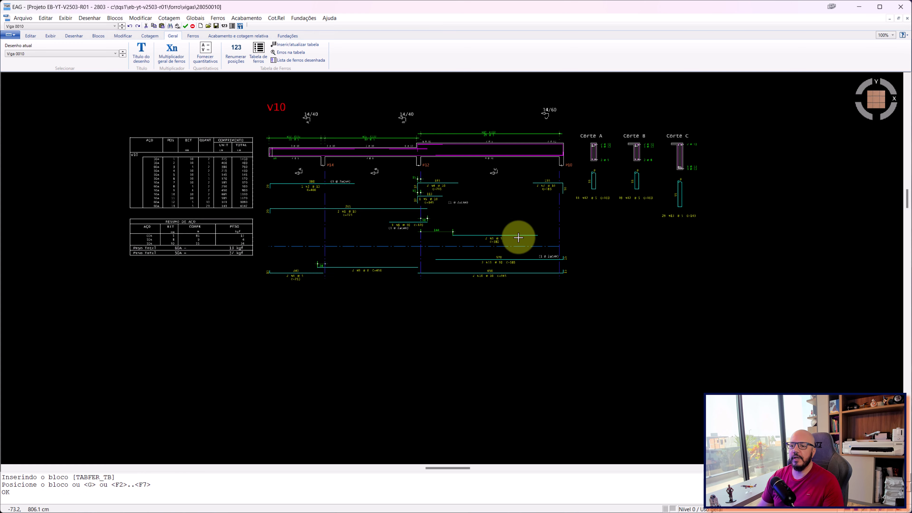
{"action": "scroll", "coordinate": [157, 214], "scroll_direction": "up", "scroll_amount": 5}
{"action": "middle_click_drag", "start_coordinate": [157, 213], "coordinate": [261, 202]}
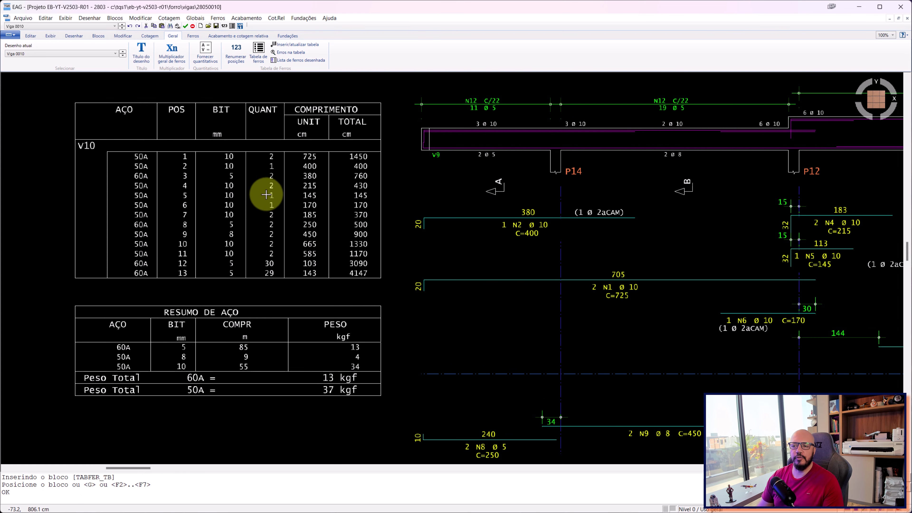
Step: Open the drawn bending schedule tabfer_td maximized and look over its rows
{"action": "left_click", "coordinate": [297, 61]}
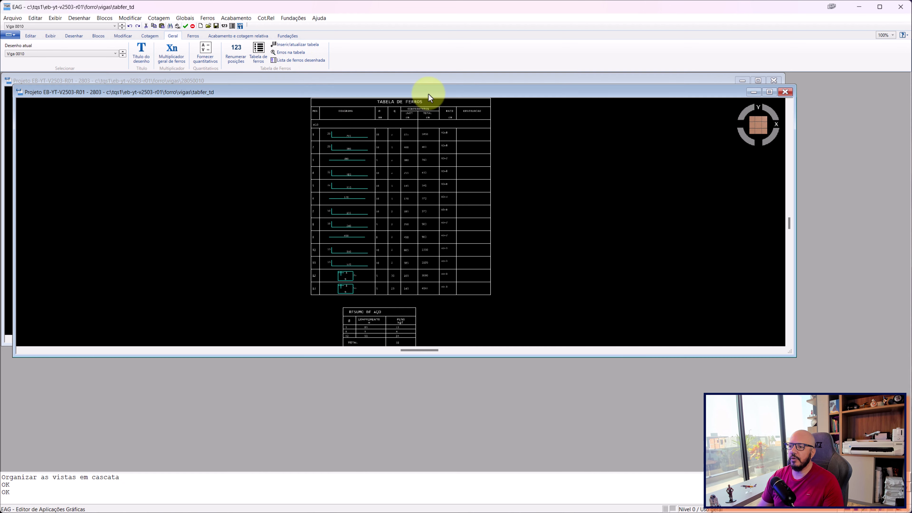
{"action": "double_click", "coordinate": [413, 92]}
{"action": "scroll", "coordinate": [362, 162], "scroll_direction": "up", "scroll_amount": 3}
{"action": "middle_click_drag", "start_coordinate": [421, 275], "coordinate": [409, 106]}
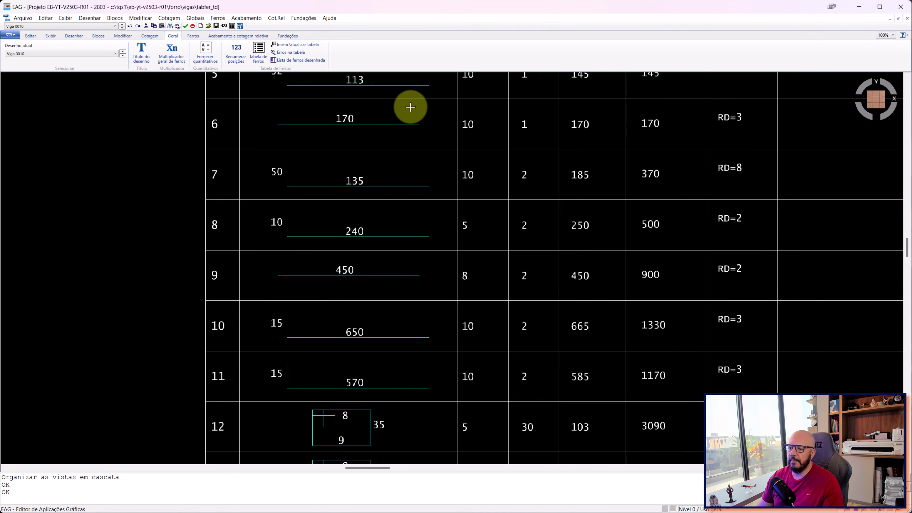
{"action": "middle_click_drag", "start_coordinate": [379, 202], "coordinate": [352, 348]}
{"action": "middle_click_drag", "start_coordinate": [362, 199], "coordinate": [332, 401]}
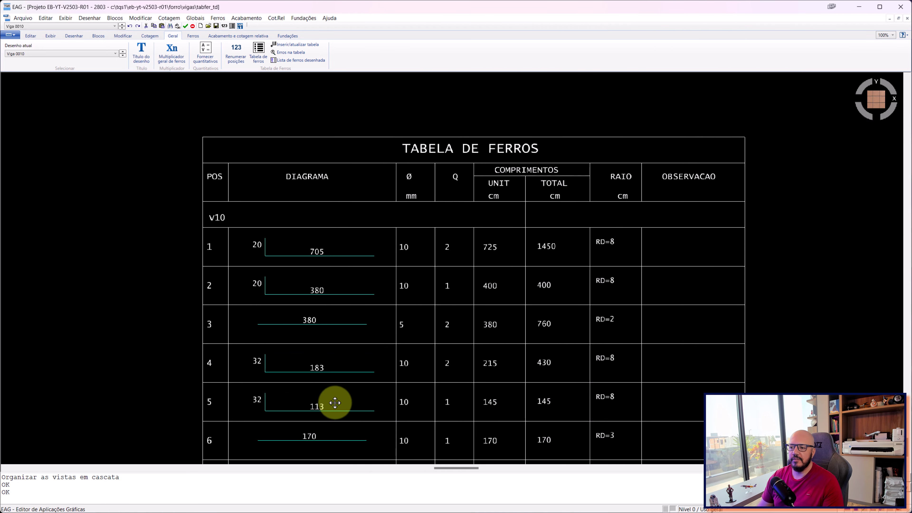
{"action": "scroll", "coordinate": [380, 234], "scroll_direction": "up", "scroll_amount": 1}
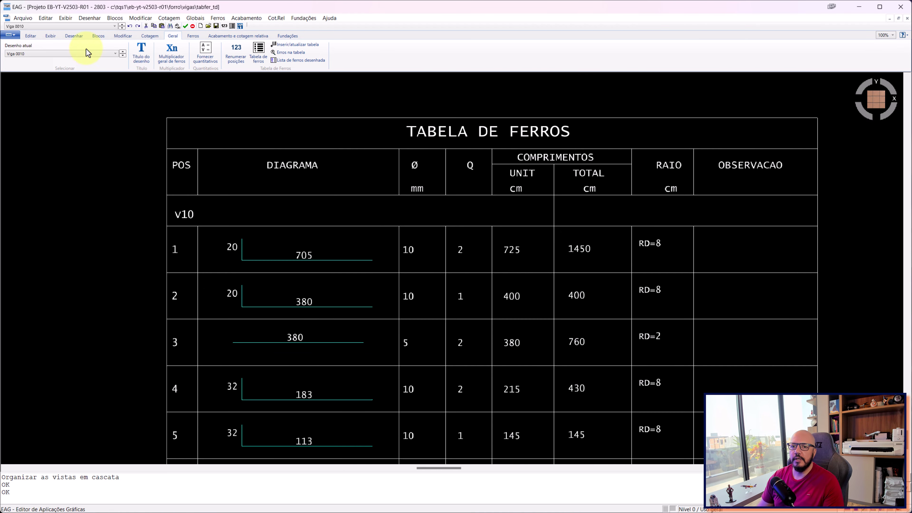
{"action": "left_click", "coordinate": [23, 19]}
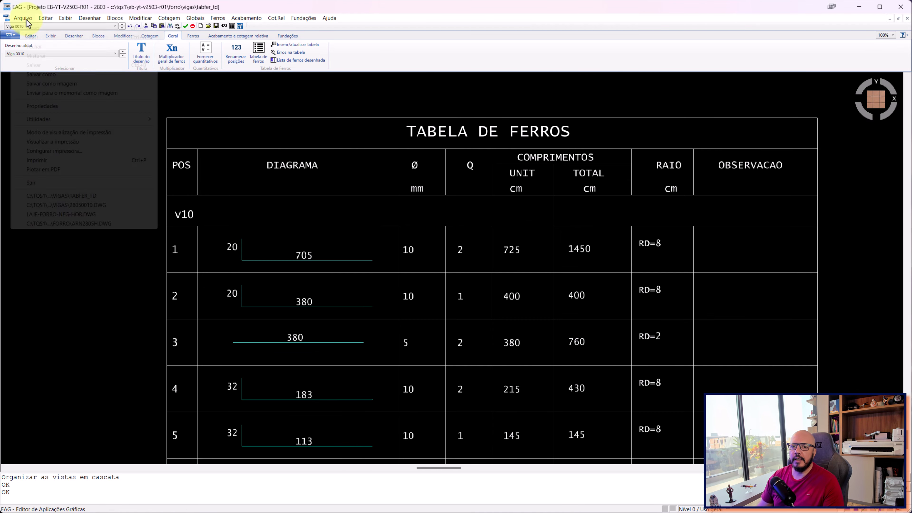
Step: Start Save As and enter the file name V10-FD for the tabfer_td schedule
{"action": "left_click", "coordinate": [49, 74]}
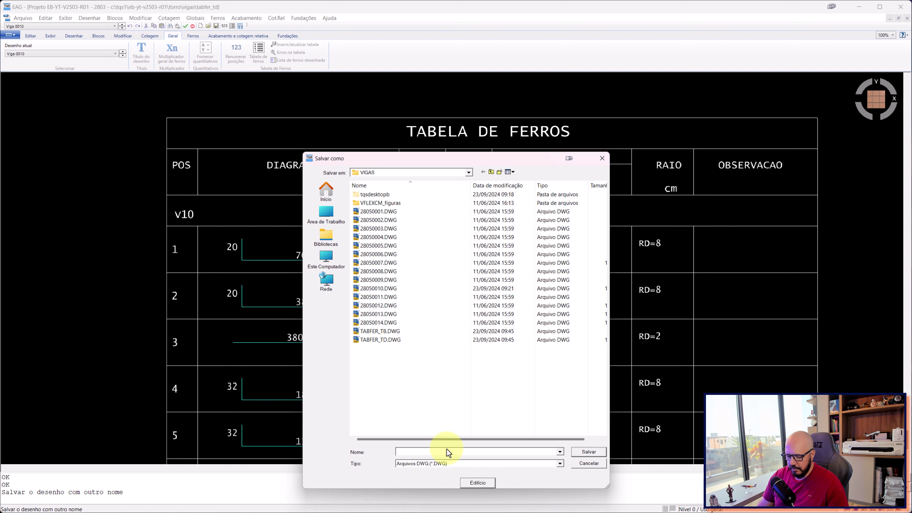
{"action": "type", "text": "V10-TAB"}
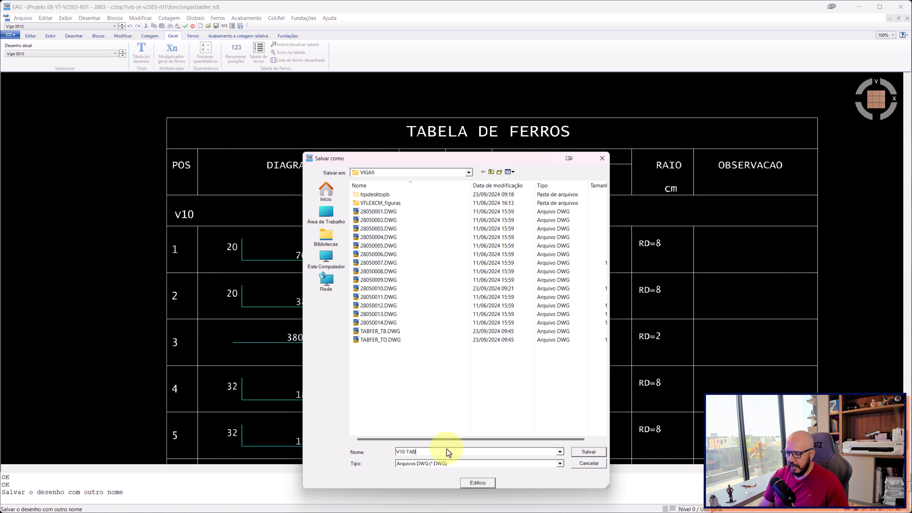
{"action": "key", "text": "BackSpace"}
{"action": "key", "text": "BackSpace"}
{"action": "key", "text": "BackSpace"}
{"action": "type", "text": "F"}
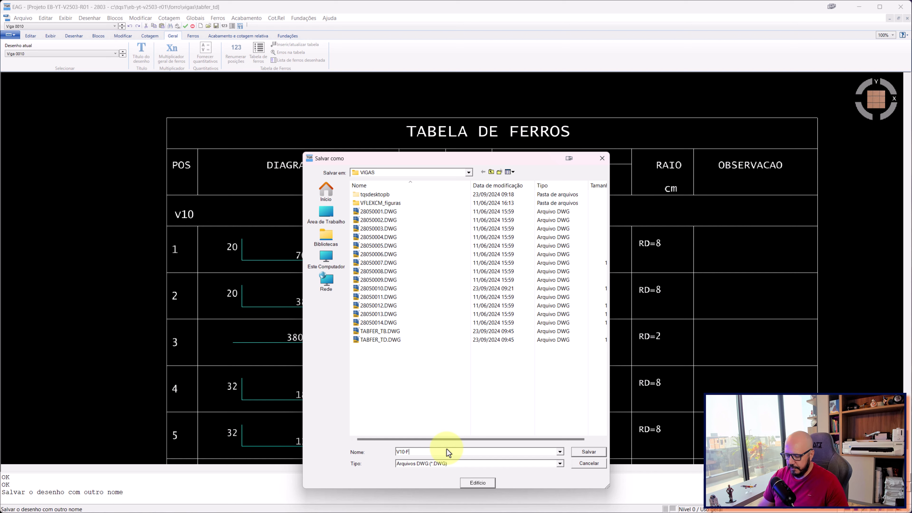
{"action": "type", "text": "D"}
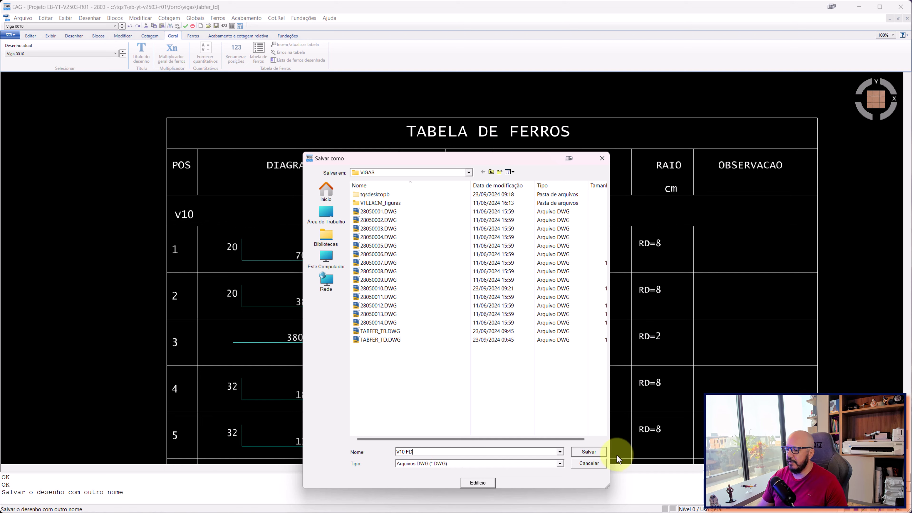
Step: Save the schedule as V10-FD, close its window and re-centre the V10 drawing
{"action": "left_click", "coordinate": [598, 450]}
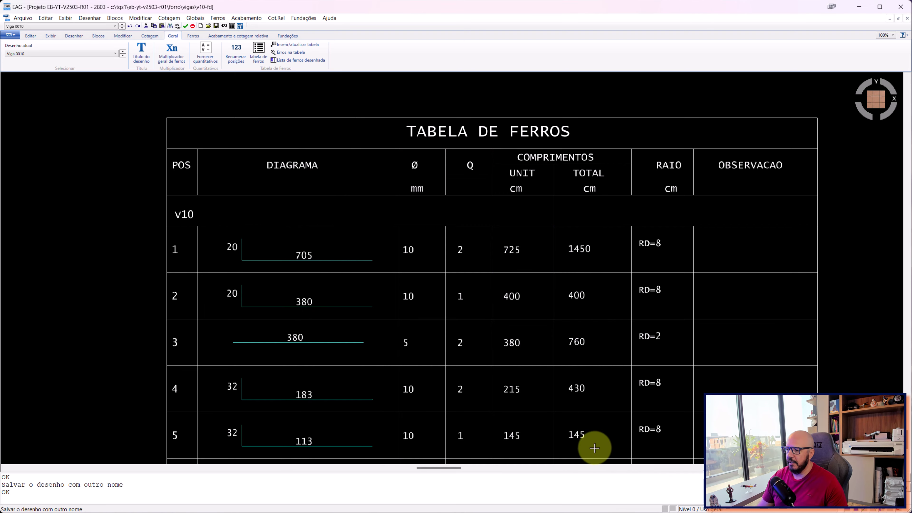
{"action": "left_click", "coordinate": [908, 19]}
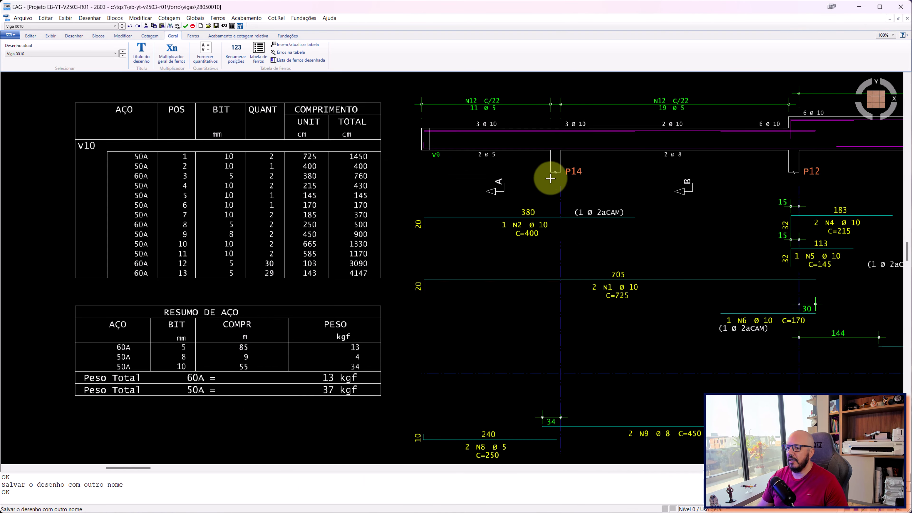
{"action": "scroll", "coordinate": [546, 177], "scroll_direction": "down", "scroll_amount": 1}
{"action": "scroll", "coordinate": [474, 198], "scroll_direction": "up", "scroll_amount": 1}
{"action": "middle_click_drag", "start_coordinate": [479, 214], "coordinate": [389, 212]}
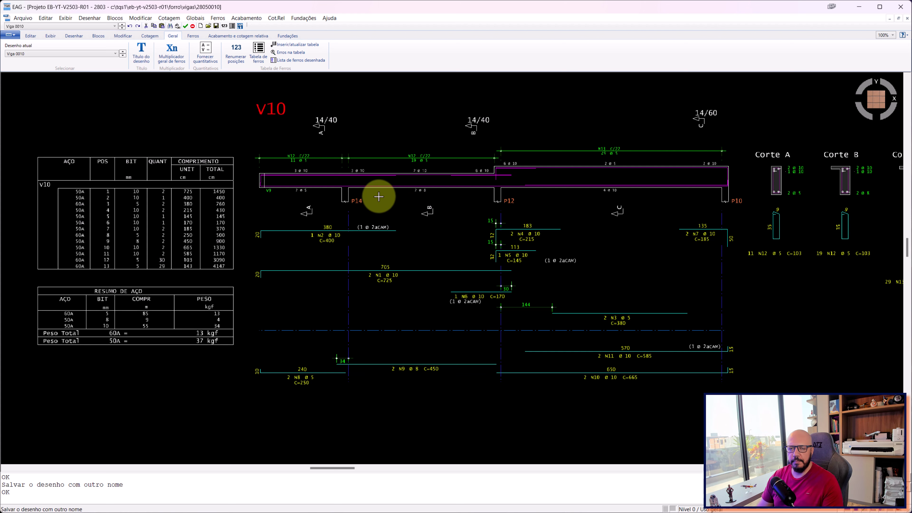
{"action": "middle_click_drag", "start_coordinate": [378, 192], "coordinate": [338, 202]}
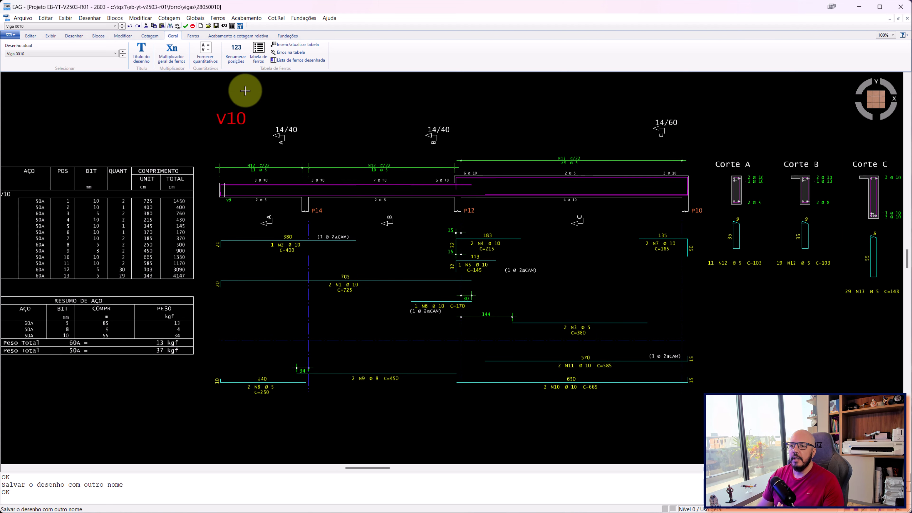
Step: Open bar N2's editing properties and accept them unchanged
{"action": "left_click", "coordinate": [194, 37]}
{"action": "scroll", "coordinate": [383, 180], "scroll_direction": "up", "scroll_amount": 1}
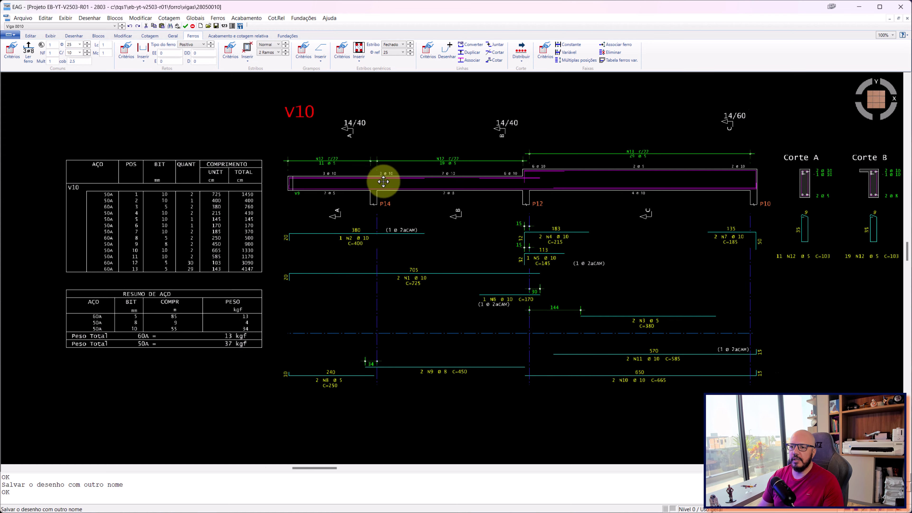
{"action": "scroll", "coordinate": [299, 173], "scroll_direction": "up", "scroll_amount": 1}
{"action": "scroll", "coordinate": [338, 199], "scroll_direction": "up", "scroll_amount": 1}
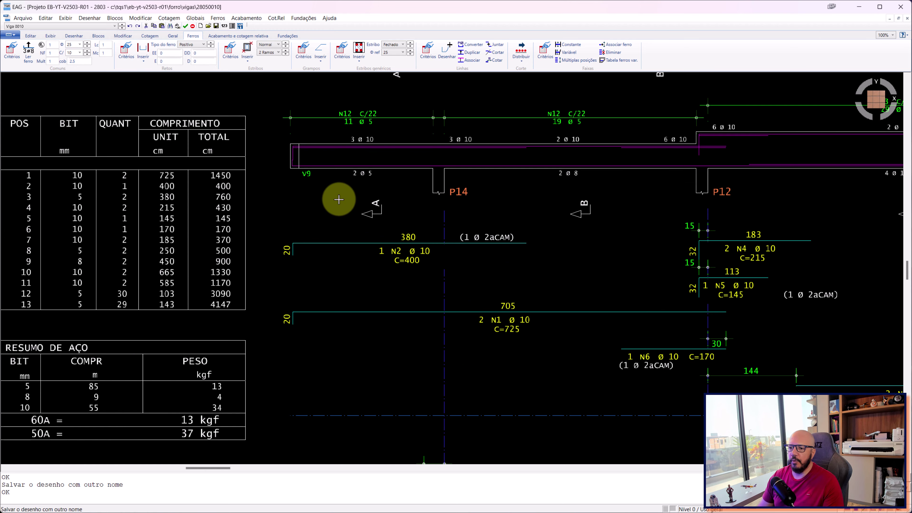
{"action": "double_click", "coordinate": [357, 240]}
{"action": "key", "text": "Escape"}
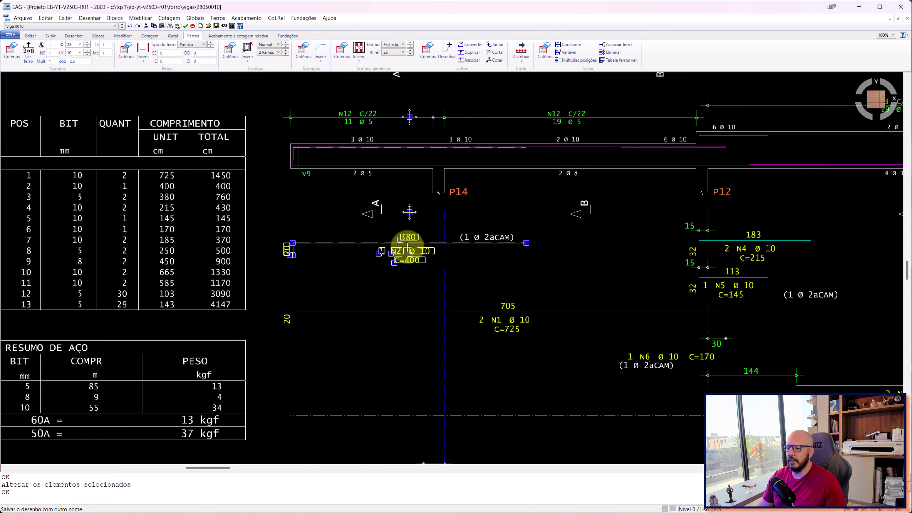
{"action": "double_click", "coordinate": [408, 246]}
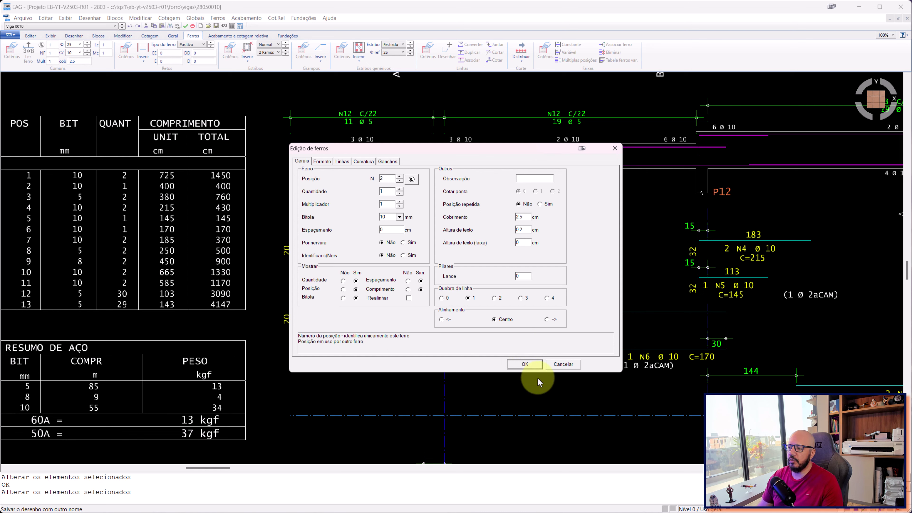
{"action": "left_click", "coordinate": [558, 364]}
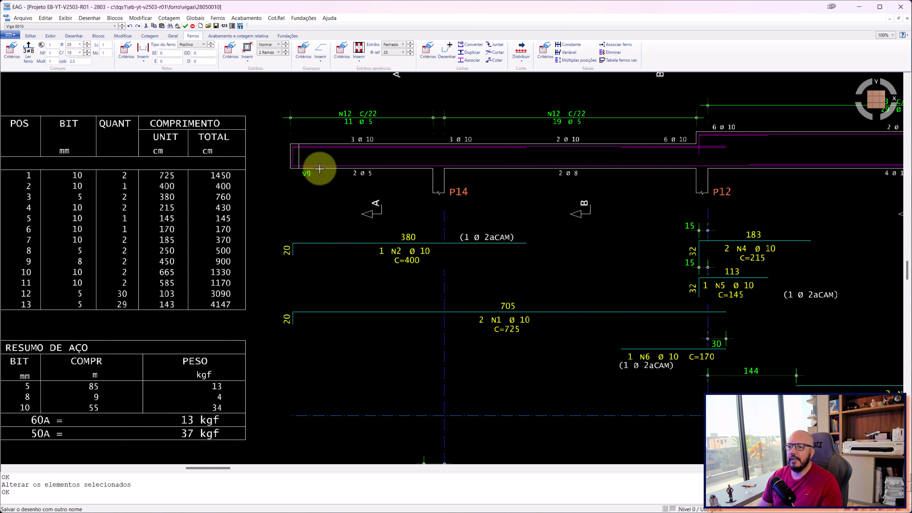
Step: Zoom out to the whole V10 beam with its sections and close the editor
{"action": "left_click", "coordinate": [220, 37]}
{"action": "left_click", "coordinate": [182, 37]}
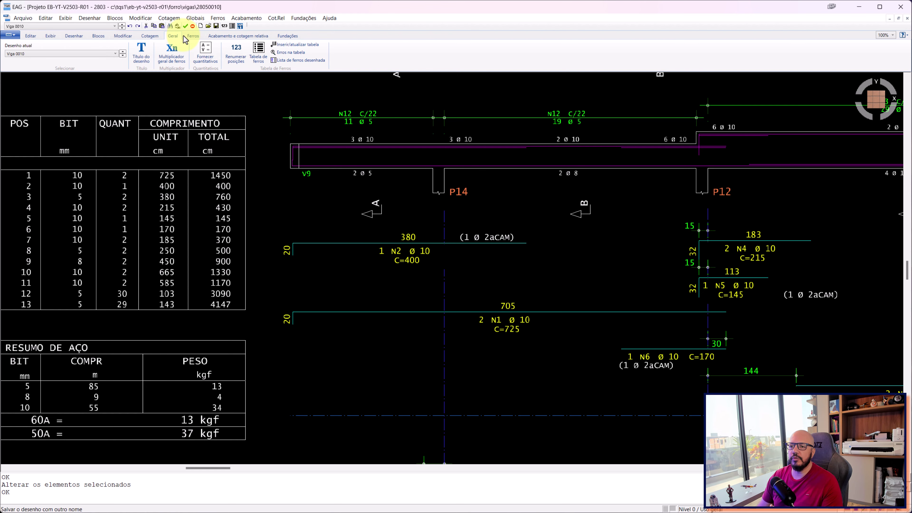
{"action": "scroll", "coordinate": [418, 169], "scroll_direction": "down", "scroll_amount": 2}
{"action": "scroll", "coordinate": [417, 169], "scroll_direction": "down", "scroll_amount": 2}
{"action": "mouse_move", "coordinate": [488, 169]}
{"action": "middle_mouse_down"}
{"action": "mouse_move", "coordinate": [385, 199]}
{"action": "mouse_move", "coordinate": [409, 186]}
{"action": "middle_mouse_up"}
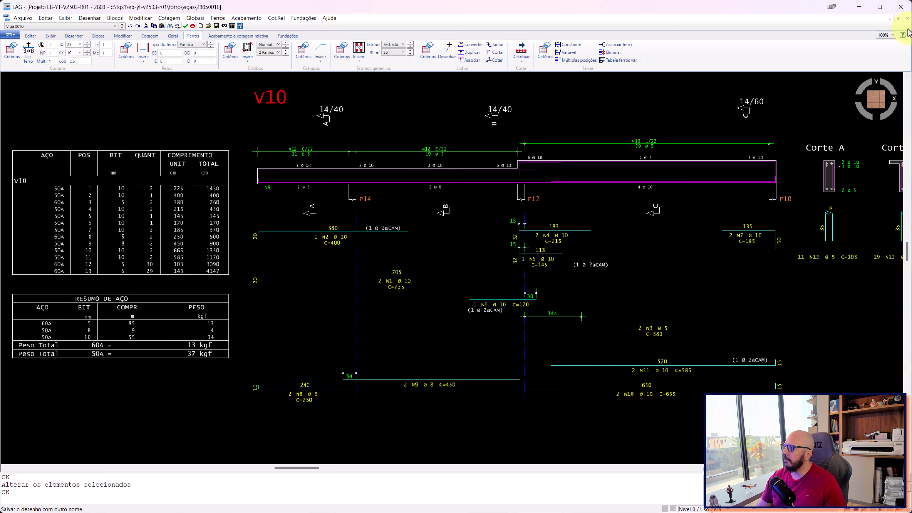
{"action": "left_click", "coordinate": [906, 11]}
Step: Confirm saving on close and preview beam V10's drawing in the beam list
{"action": "left_click", "coordinate": [382, 322]}
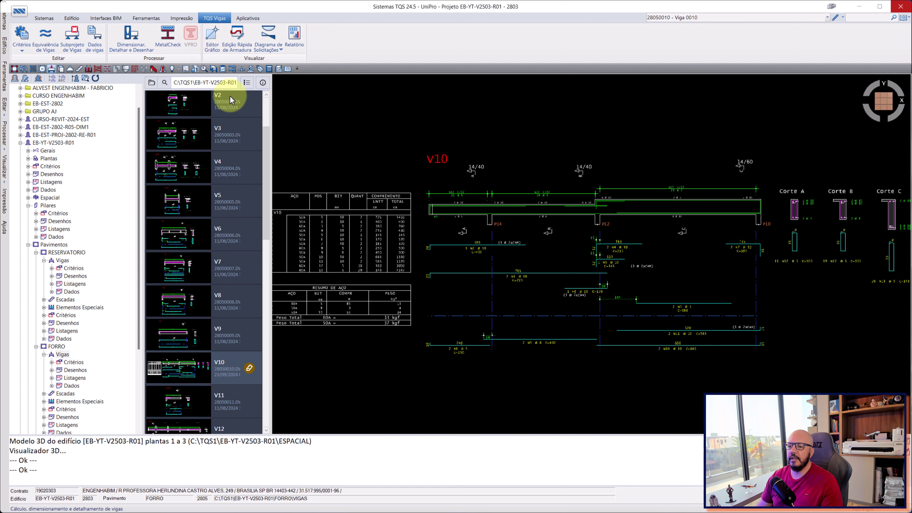
{"action": "left_click", "coordinate": [184, 345]}
{"action": "left_click", "coordinate": [190, 362]}
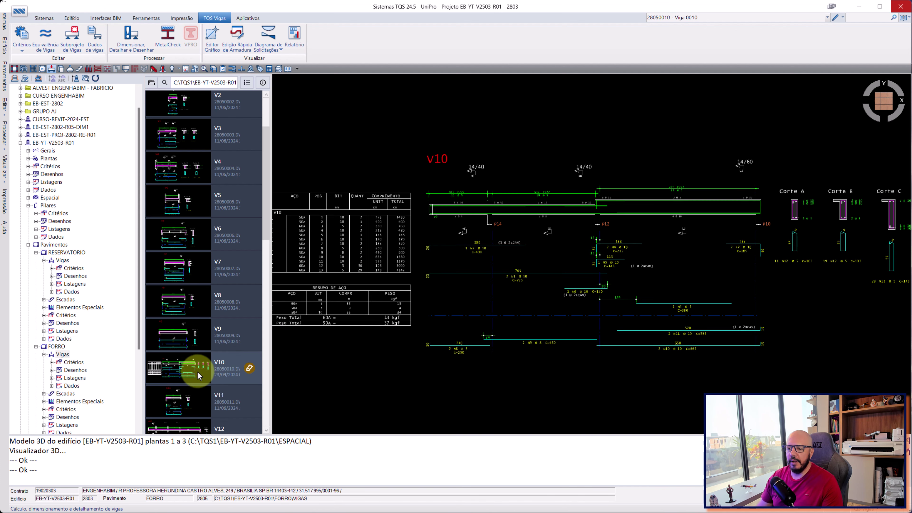
{"action": "right_click", "coordinate": [190, 364]}
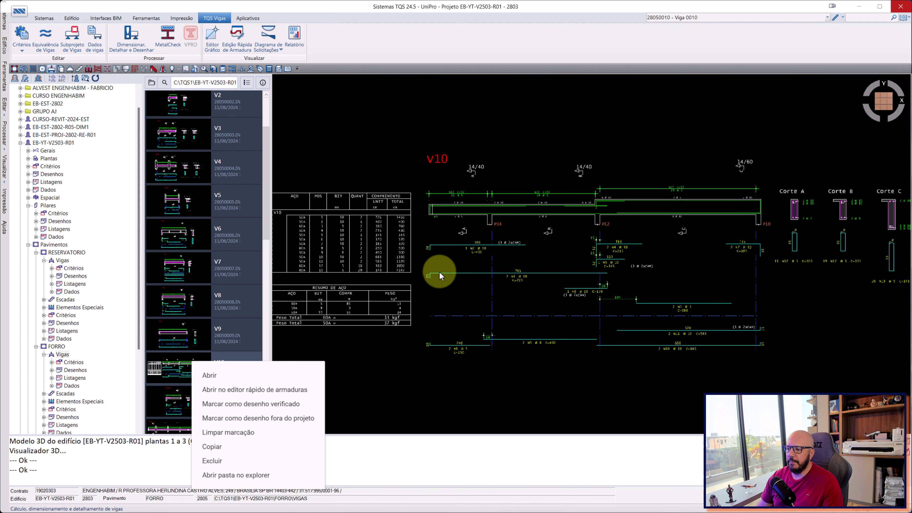
{"action": "left_click", "coordinate": [434, 267]}
{"action": "scroll", "coordinate": [464, 249], "scroll_direction": "up", "scroll_amount": 2}
{"action": "scroll", "coordinate": [508, 157], "scroll_direction": "up", "scroll_amount": 2}
{"action": "scroll", "coordinate": [607, 172], "scroll_direction": "up", "scroll_amount": 2}
{"action": "scroll", "coordinate": [417, 316], "scroll_direction": "down", "scroll_amount": 2}
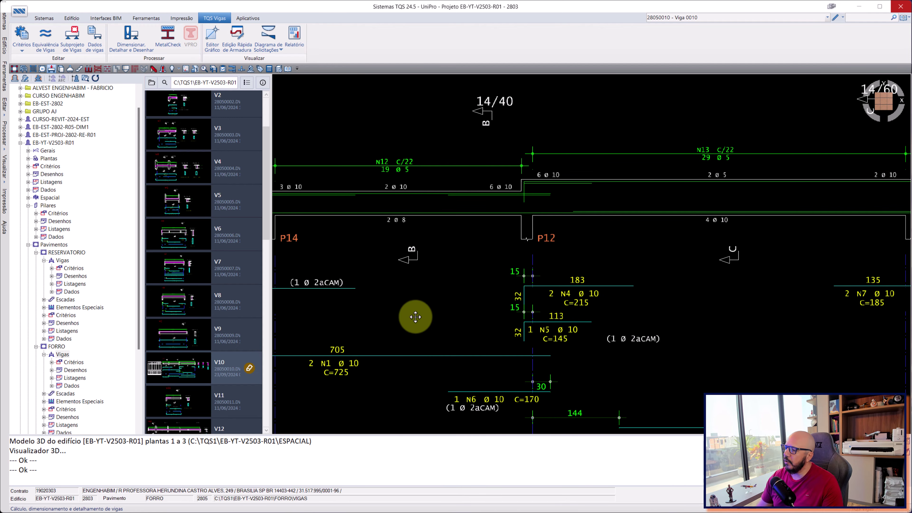
{"action": "scroll", "coordinate": [737, 292], "scroll_direction": "down", "scroll_amount": 2}
{"action": "scroll", "coordinate": [863, 258], "scroll_direction": "down", "scroll_amount": 2}
{"action": "scroll", "coordinate": [608, 241], "scroll_direction": "up", "scroll_amount": 2}
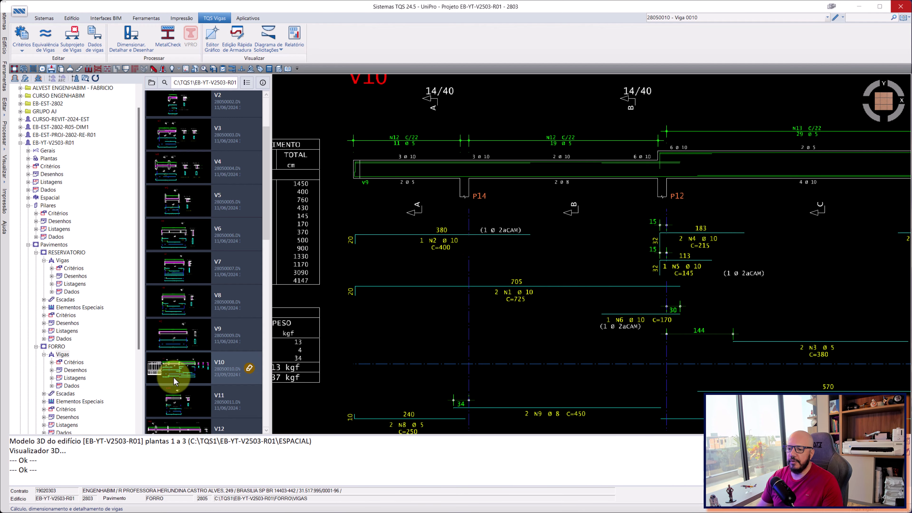
Step: Mark the V10 drawing as verified with a green check
{"action": "right_click", "coordinate": [211, 365]}
{"action": "left_click", "coordinate": [295, 408]}
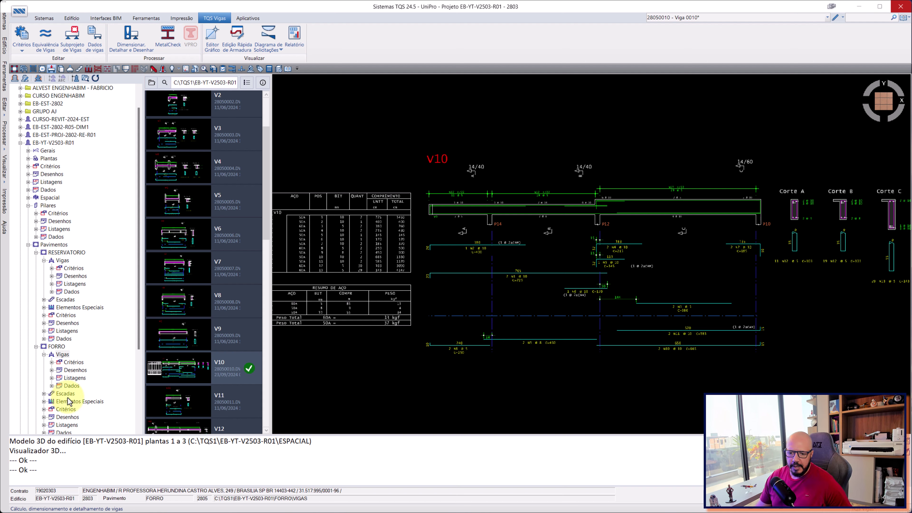
{"action": "scroll", "coordinate": [68, 334], "scroll_direction": "down", "scroll_amount": 2}
{"action": "scroll", "coordinate": [67, 335], "scroll_direction": "down", "scroll_amount": 1}
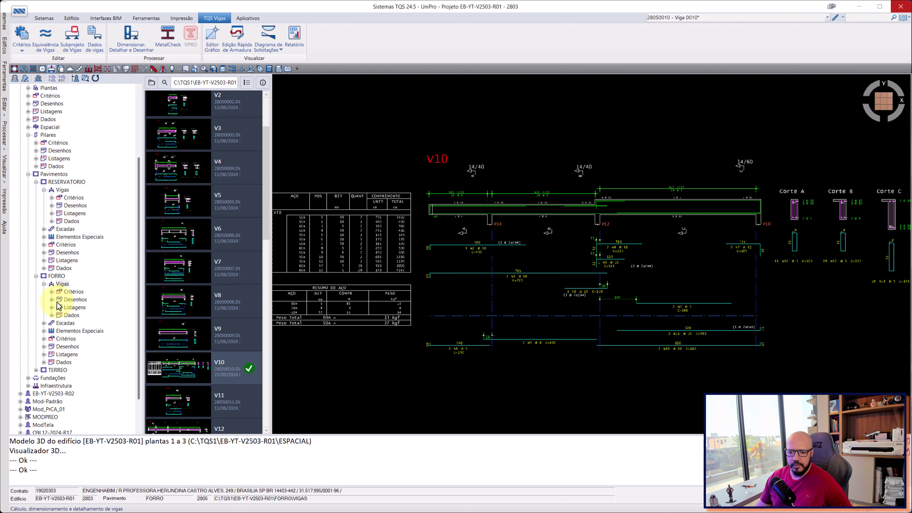
Step: Show the project's pillar drawings and launch rapid reinforcement editing for P12 Lance 1
{"action": "scroll", "coordinate": [51, 175], "scroll_direction": "up", "scroll_amount": 2}
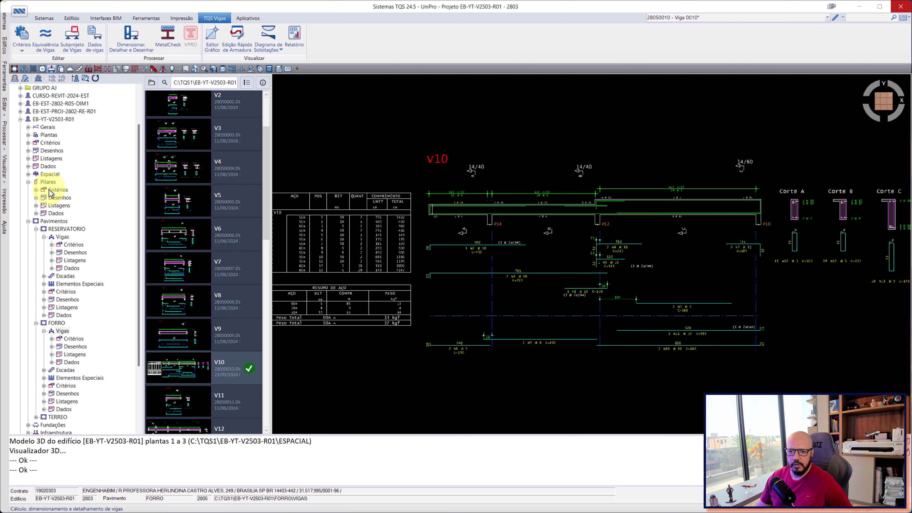
{"action": "left_click", "coordinate": [50, 182]}
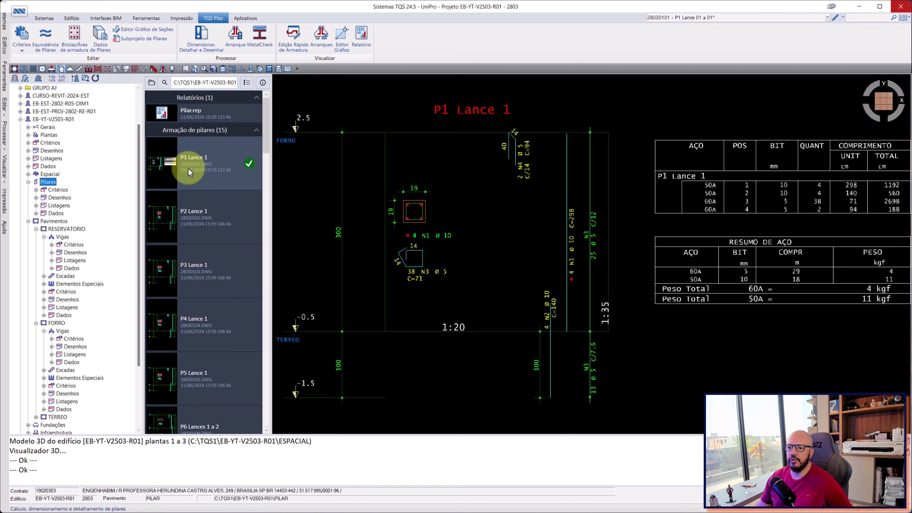
{"action": "left_click", "coordinate": [193, 204]}
{"action": "left_click", "coordinate": [200, 259]}
{"action": "left_click", "coordinate": [208, 157]}
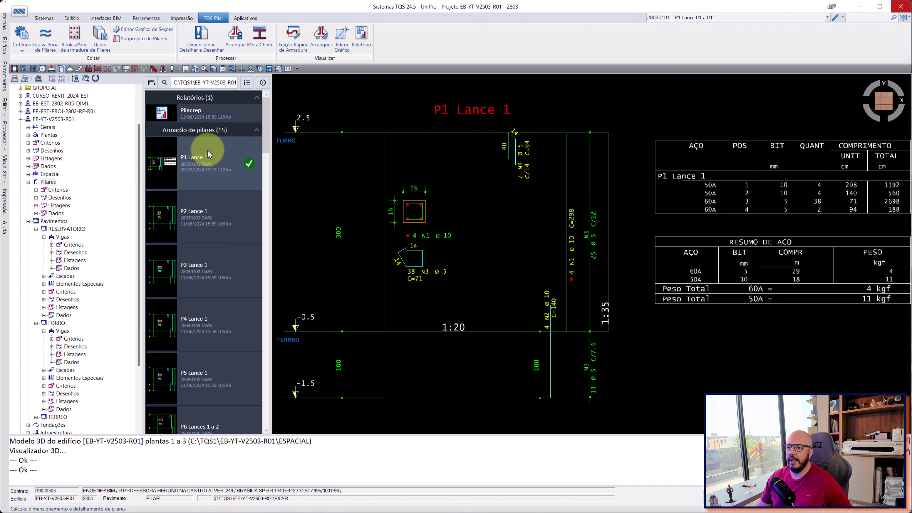
{"action": "left_click", "coordinate": [294, 39]}
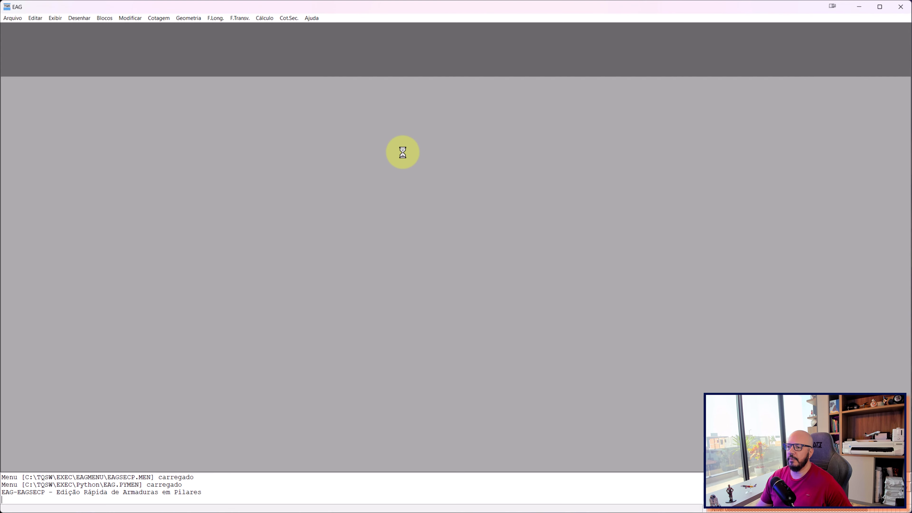
Step: Review the N1 longitudinal bar data (4 ø10) and confirm it
{"action": "scroll", "coordinate": [421, 211], "scroll_direction": "up", "scroll_amount": 3}
{"action": "scroll", "coordinate": [420, 211], "scroll_direction": "up", "scroll_amount": 1}
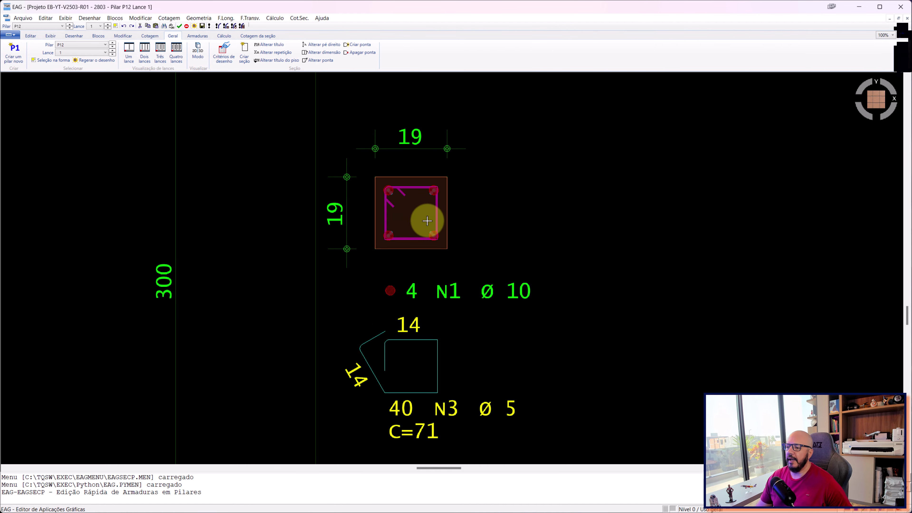
{"action": "scroll", "coordinate": [479, 220], "scroll_direction": "down", "scroll_amount": 3}
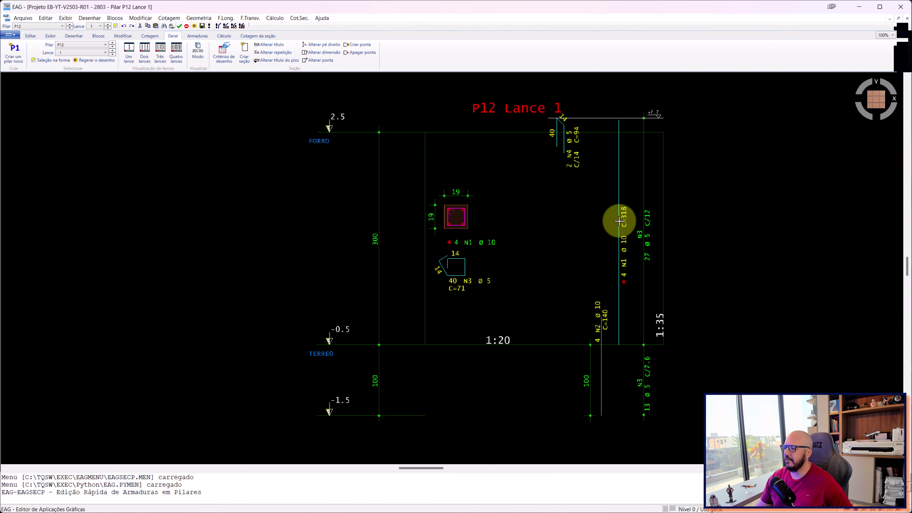
{"action": "double_click", "coordinate": [623, 237]}
{"action": "left_click_drag", "start_coordinate": [128, 30], "coordinate": [276, 94]}
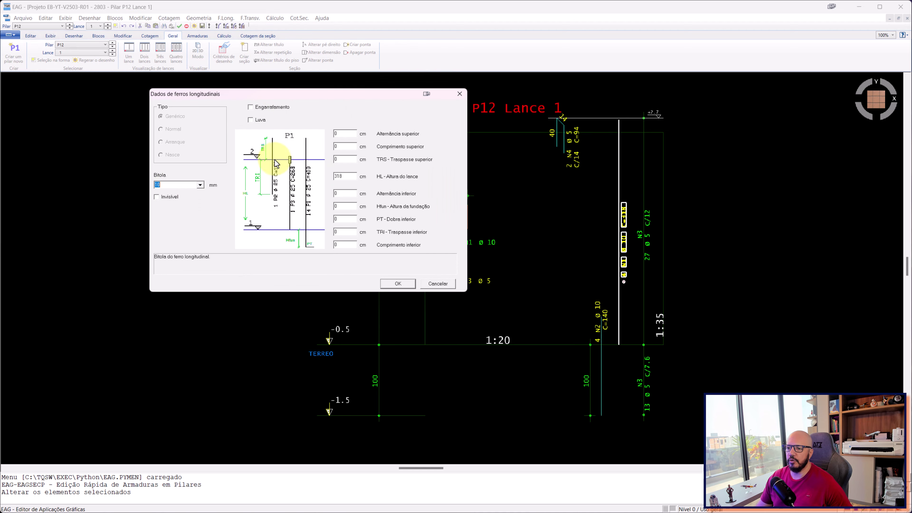
{"action": "left_click", "coordinate": [415, 282]}
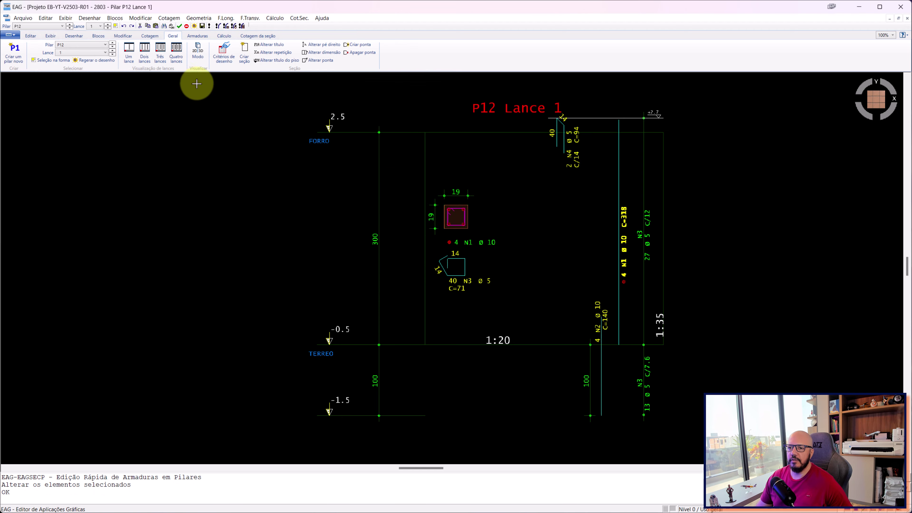
Step: Inspect the P12 Lance 1 cross-section and title up close in the rebar editing tools
{"action": "left_click", "coordinate": [192, 37]}
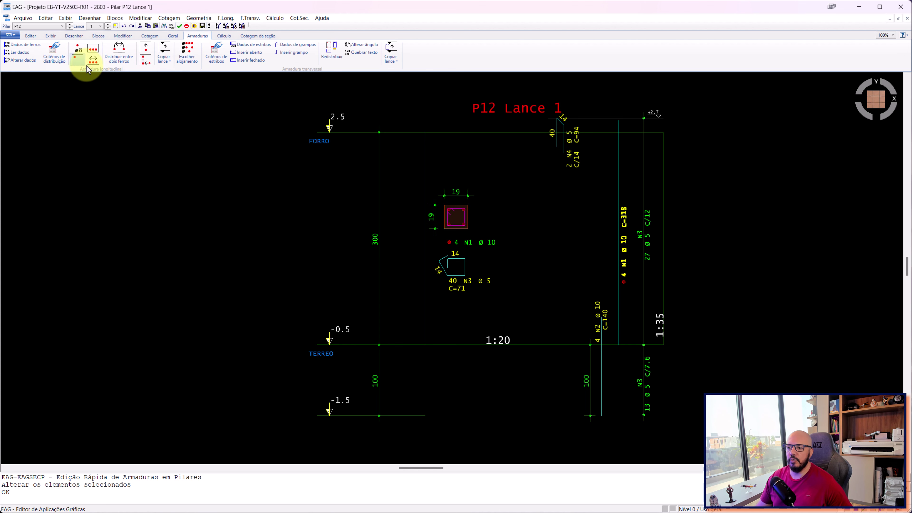
{"action": "scroll", "coordinate": [417, 194], "scroll_direction": "up", "scroll_amount": 2}
{"action": "left_click", "coordinate": [510, 221]}
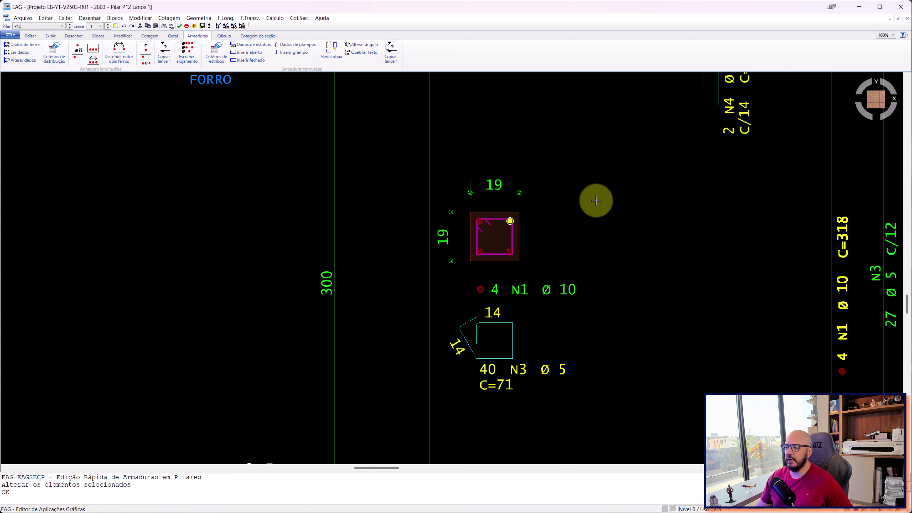
{"action": "mouse_move", "coordinate": [596, 199]}
{"action": "middle_mouse_down"}
{"action": "mouse_move", "coordinate": [475, 196]}
{"action": "mouse_move", "coordinate": [438, 184]}
{"action": "middle_mouse_up"}
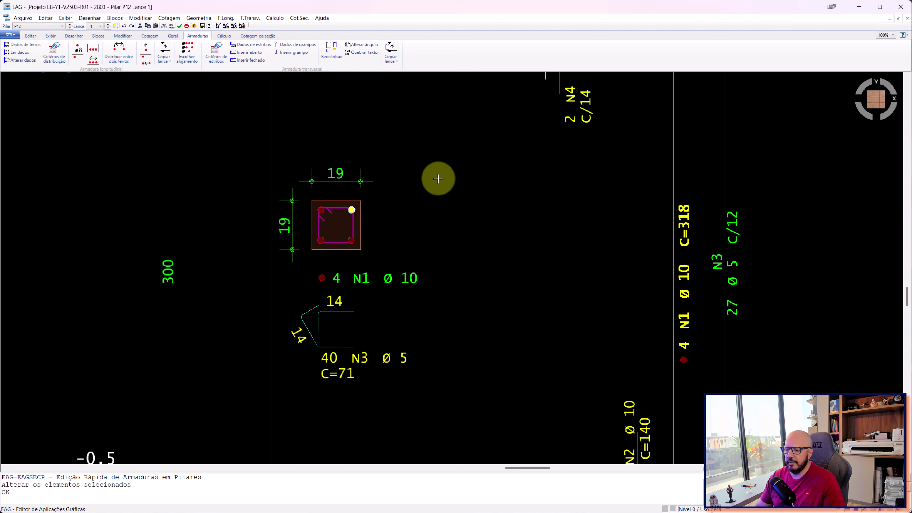
{"action": "scroll", "coordinate": [445, 205], "scroll_direction": "down", "scroll_amount": 2}
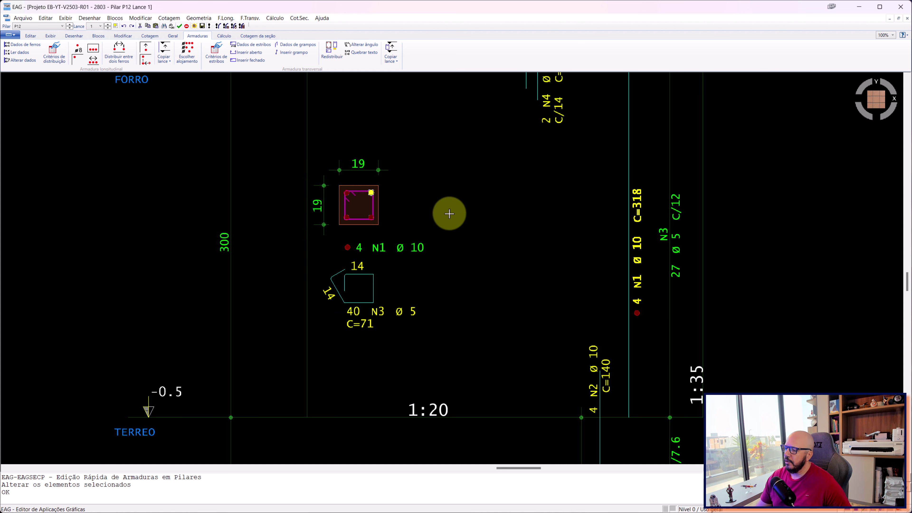
{"action": "scroll", "coordinate": [442, 201], "scroll_direction": "down", "scroll_amount": 1}
{"action": "scroll", "coordinate": [469, 197], "scroll_direction": "up", "scroll_amount": 1}
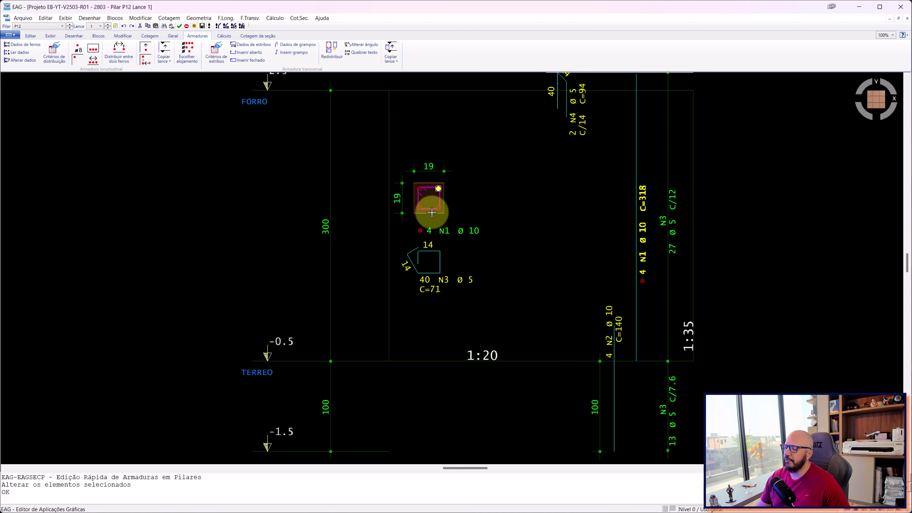
{"action": "scroll", "coordinate": [430, 207], "scroll_direction": "up", "scroll_amount": 1}
{"action": "scroll", "coordinate": [429, 173], "scroll_direction": "down", "scroll_amount": 2}
{"action": "scroll", "coordinate": [427, 172], "scroll_direction": "up", "scroll_amount": 1}
{"action": "middle_click_drag", "start_coordinate": [442, 185], "coordinate": [452, 252]}
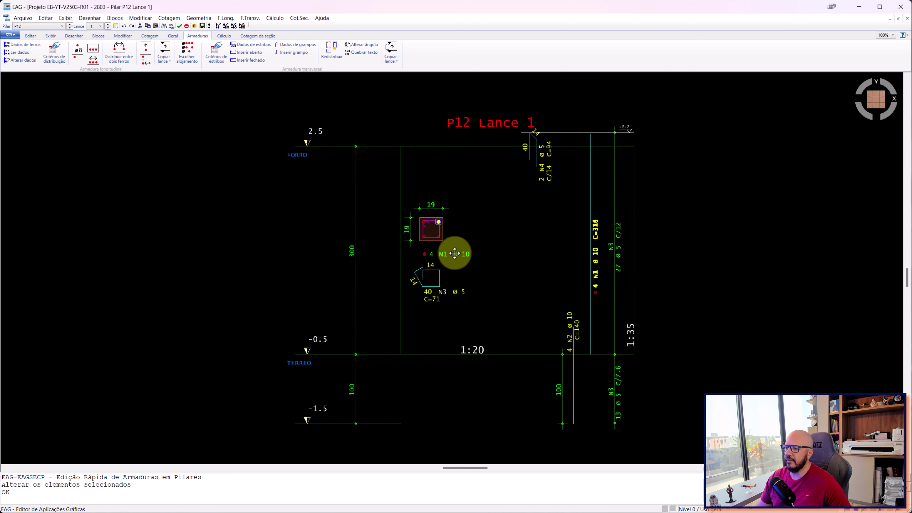
{"action": "left_click", "coordinate": [224, 36]}
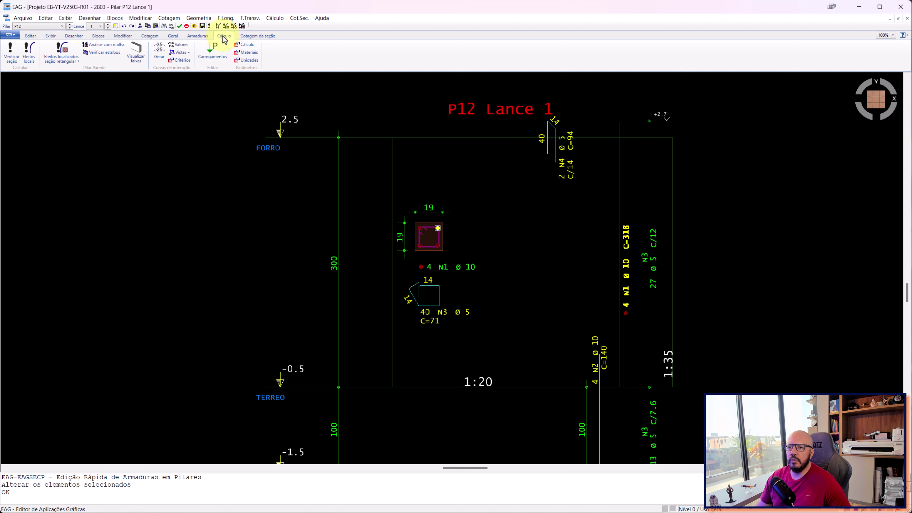
Step: Run Verificar seção on P12 Lance 1 and review results: 3.14 cm² existing vs 1.44 required
{"action": "left_click", "coordinate": [210, 26]}
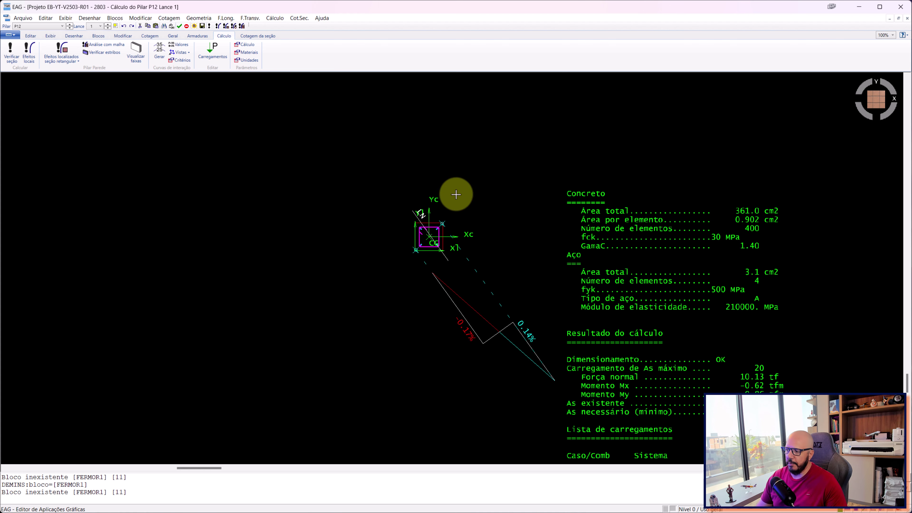
{"action": "middle_click_drag", "start_coordinate": [682, 290], "coordinate": [463, 187]}
{"action": "scroll", "coordinate": [434, 183], "scroll_direction": "up", "scroll_amount": 1}
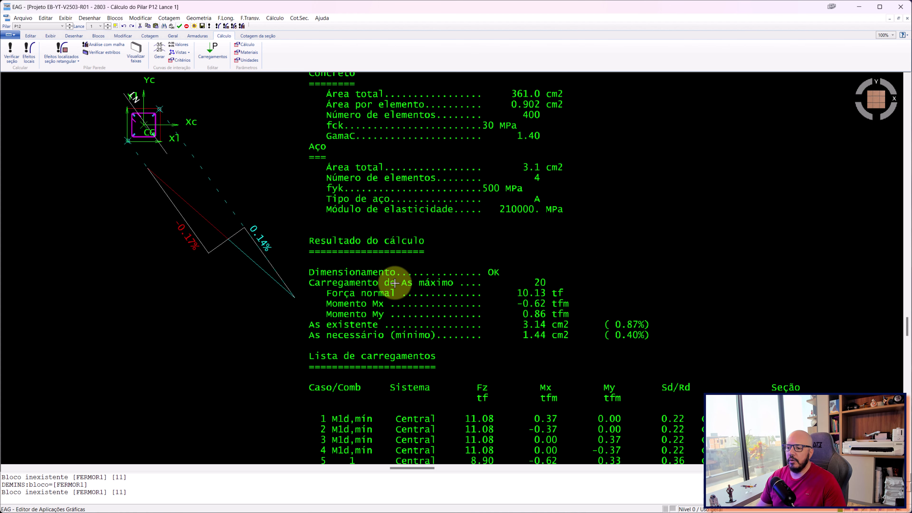
{"action": "scroll", "coordinate": [386, 283], "scroll_direction": "down", "scroll_amount": 1}
{"action": "middle_click_drag", "start_coordinate": [412, 265], "coordinate": [458, 159]}
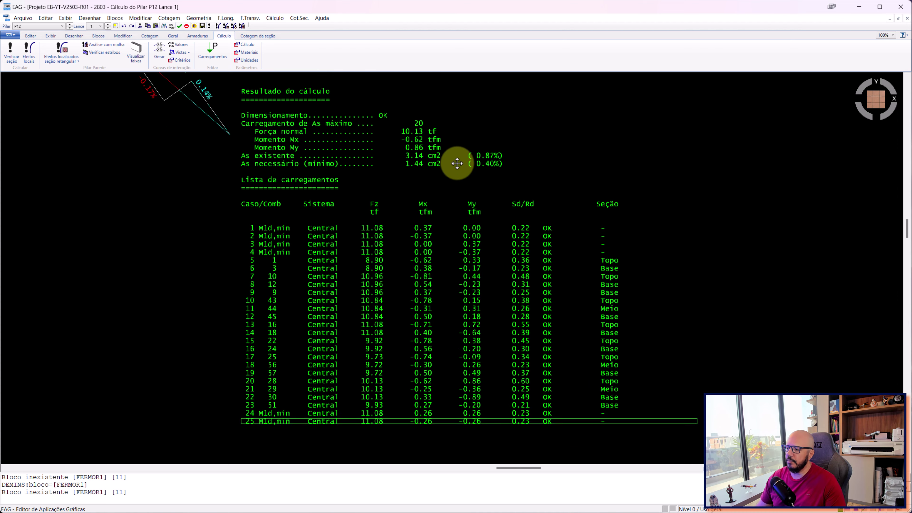
{"action": "scroll", "coordinate": [545, 244], "scroll_direction": "down", "scroll_amount": 1}
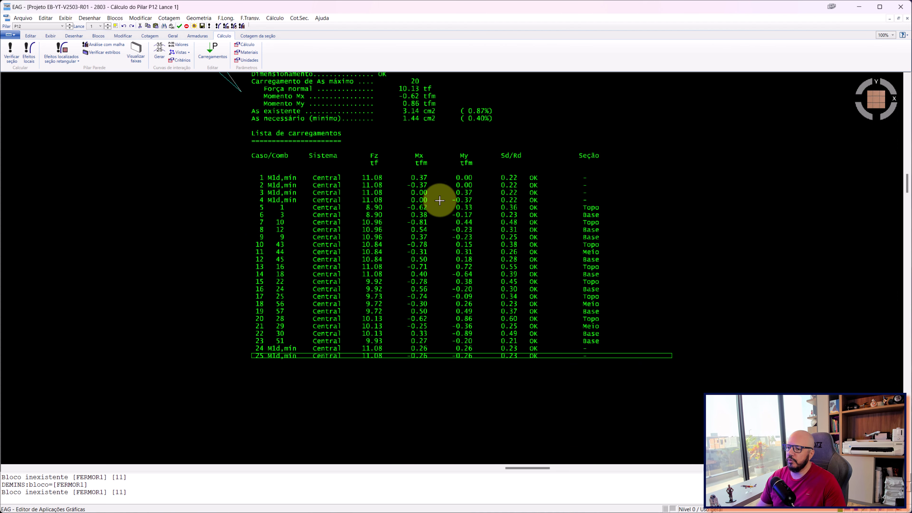
{"action": "scroll", "coordinate": [546, 166], "scroll_direction": "up", "scroll_amount": 2}
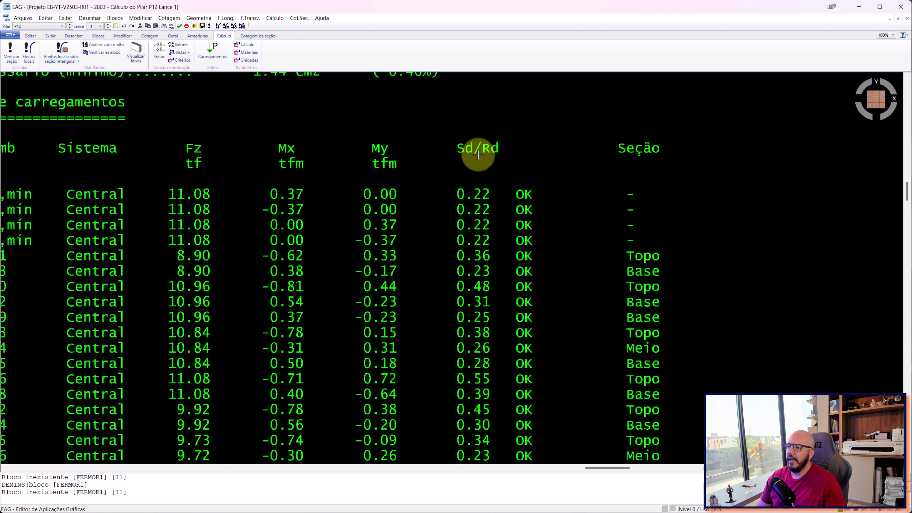
{"action": "scroll", "coordinate": [489, 153], "scroll_direction": "down", "scroll_amount": 2}
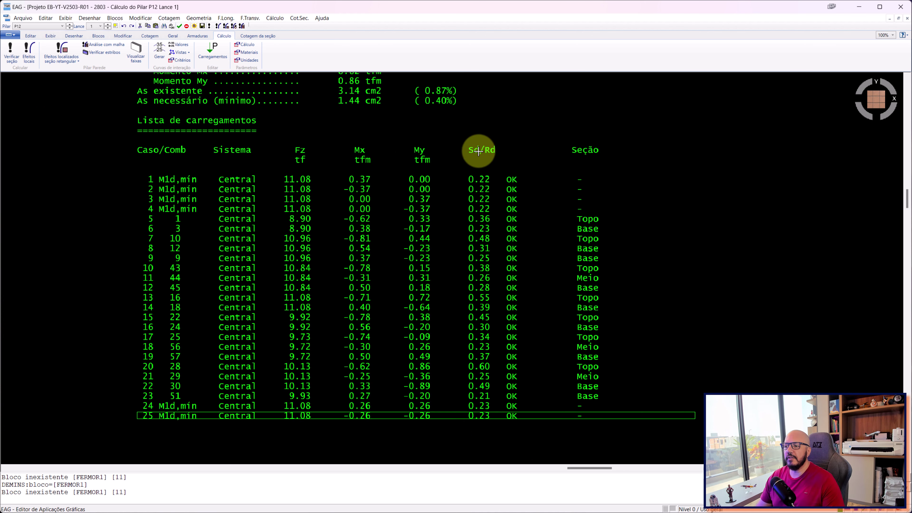
{"action": "scroll", "coordinate": [464, 193], "scroll_direction": "down", "scroll_amount": 1}
{"action": "scroll", "coordinate": [560, 220], "scroll_direction": "down", "scroll_amount": 1}
{"action": "scroll", "coordinate": [531, 195], "scroll_direction": "down", "scroll_amount": 1}
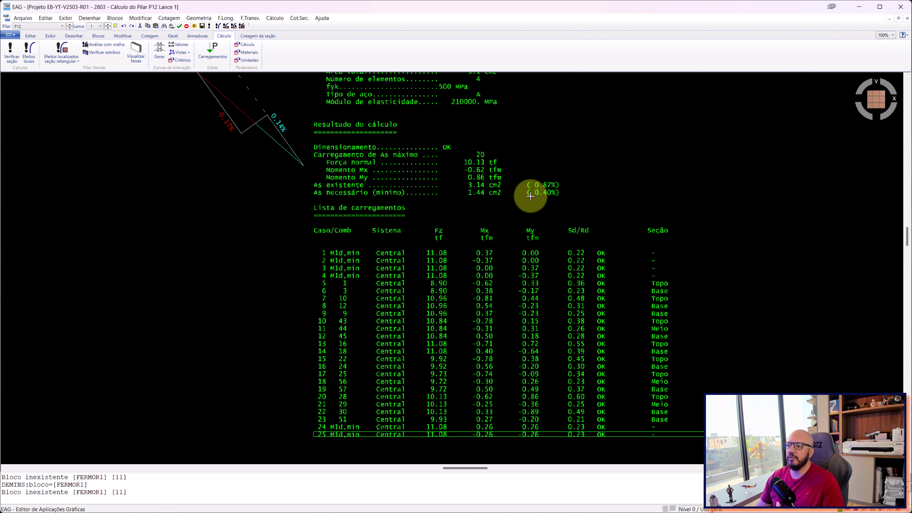
{"action": "middle_click_drag", "start_coordinate": [462, 137], "coordinate": [492, 259]}
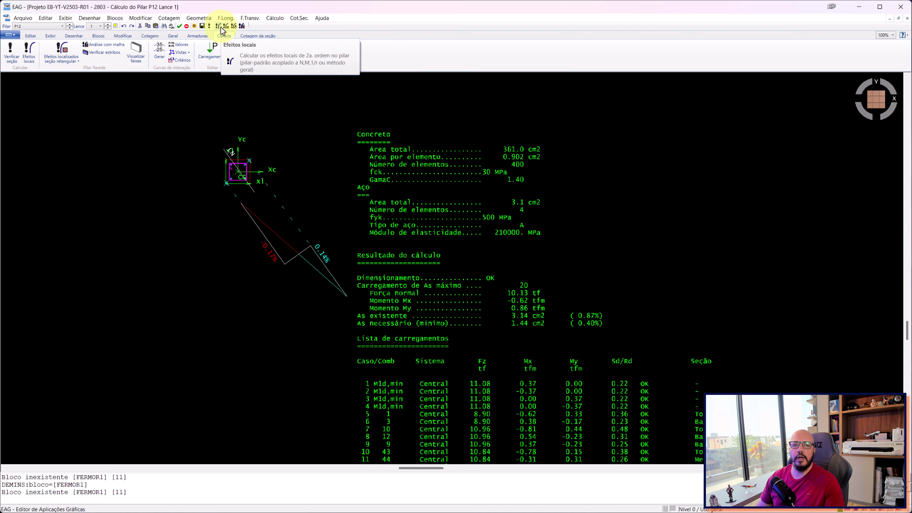
Step: Close the results and, after stepping through P1 and P2, open P3 Lance 1 in EAG
{"action": "left_click", "coordinate": [899, 7]}
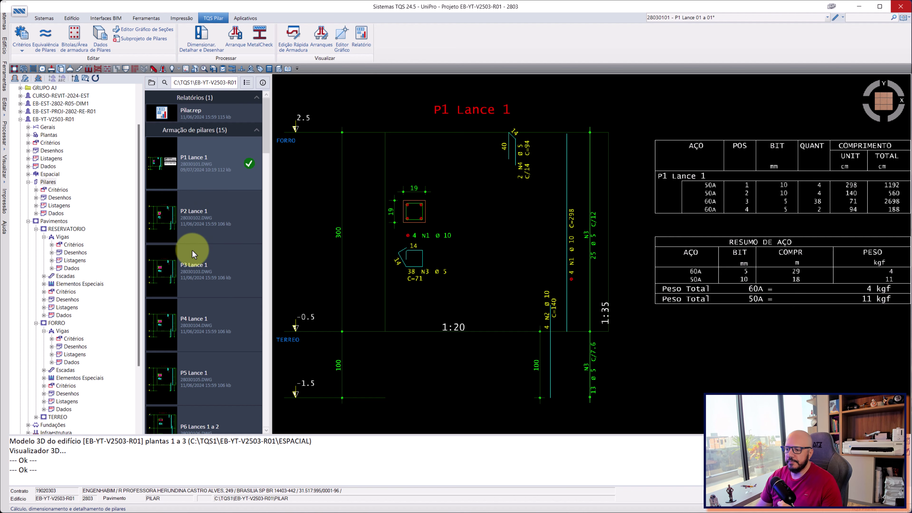
{"action": "scroll", "coordinate": [206, 248], "scroll_direction": "down", "scroll_amount": 1}
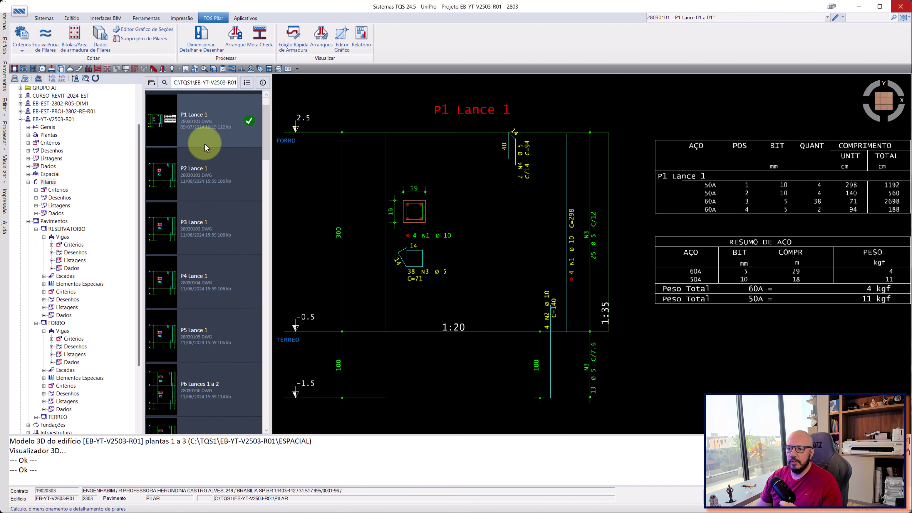
{"action": "double_click", "coordinate": [204, 123]}
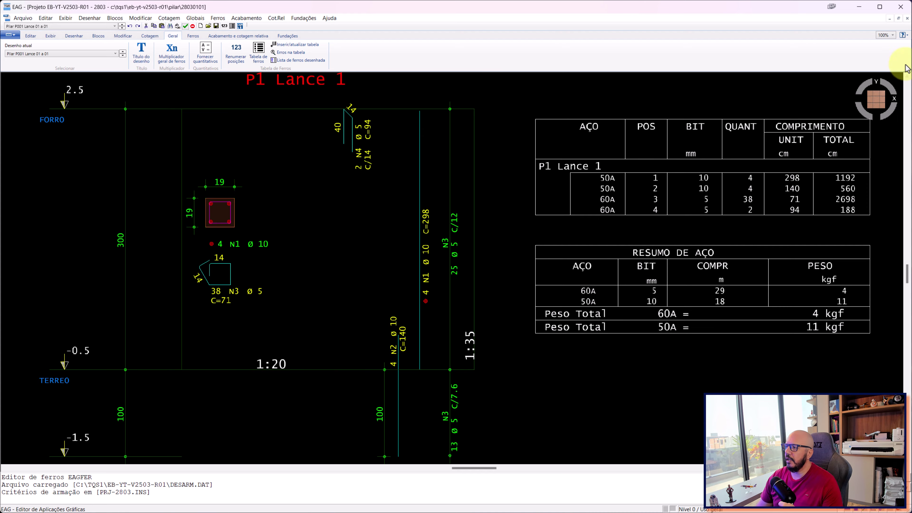
{"action": "left_click", "coordinate": [906, 9]}
{"action": "left_click", "coordinate": [201, 176]}
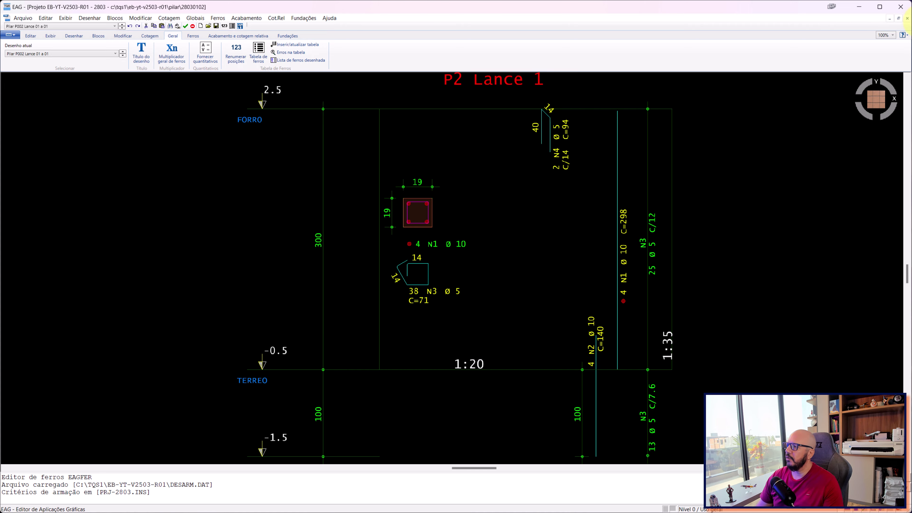
{"action": "left_click", "coordinate": [905, 13]}
{"action": "left_click", "coordinate": [205, 226]}
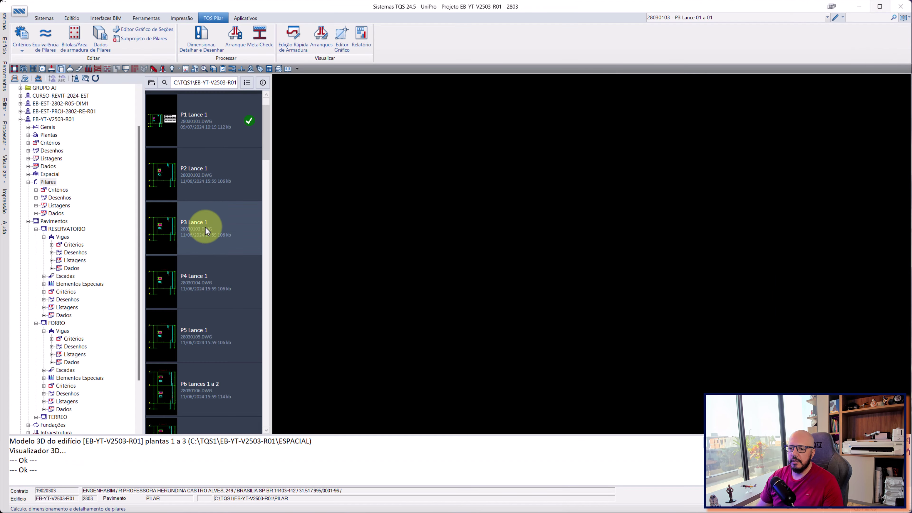
{"action": "left_click", "coordinate": [837, 20]}
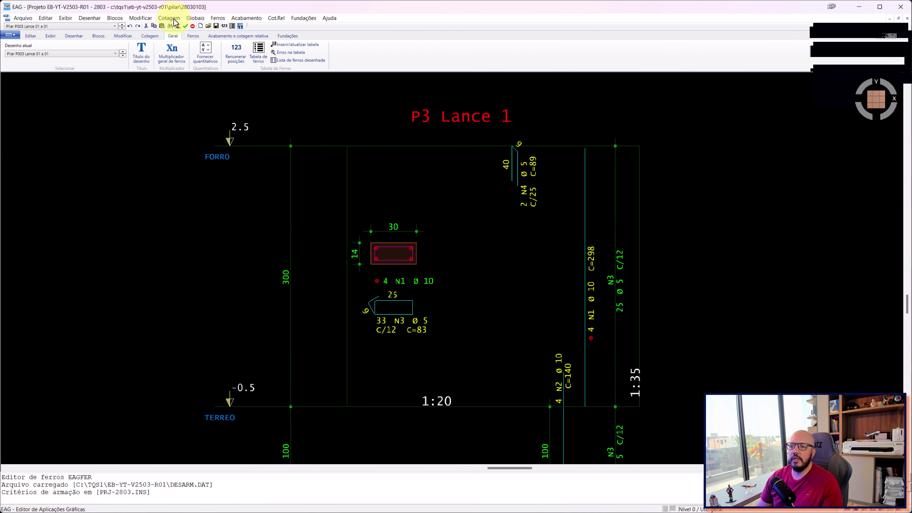
Step: Mark the P3 drawing as verified
{"action": "left_click", "coordinate": [186, 26]}
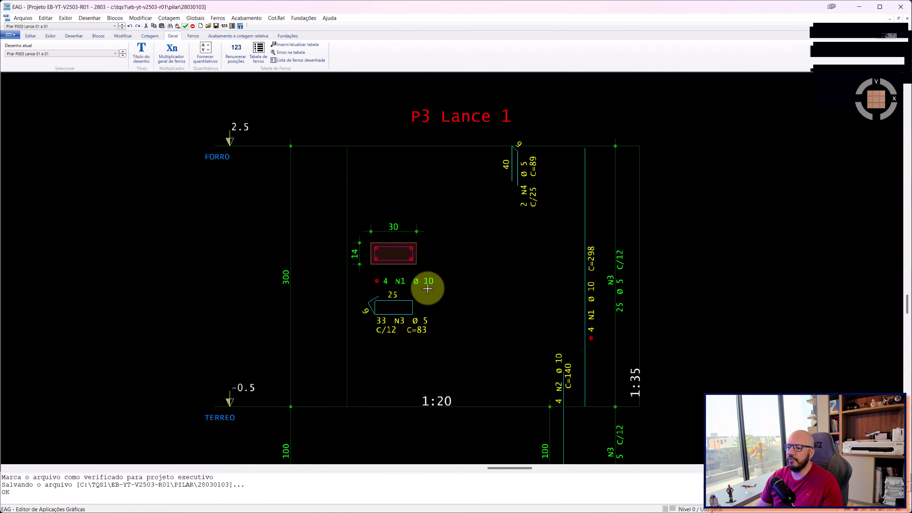
{"action": "scroll", "coordinate": [406, 185], "scroll_direction": "up", "scroll_amount": 3}
{"action": "scroll", "coordinate": [373, 134], "scroll_direction": "up", "scroll_amount": 3}
{"action": "scroll", "coordinate": [372, 134], "scroll_direction": "down", "scroll_amount": 4}
{"action": "scroll", "coordinate": [350, 135], "scroll_direction": "down", "scroll_amount": 2}
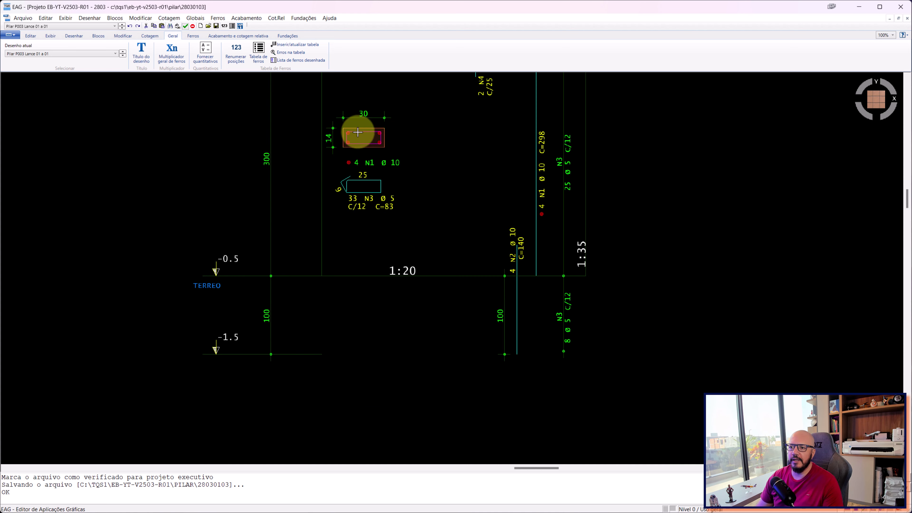
Step: Review the steel bar list, then insert the steel table to the left of the pillar
{"action": "left_click", "coordinate": [258, 52]}
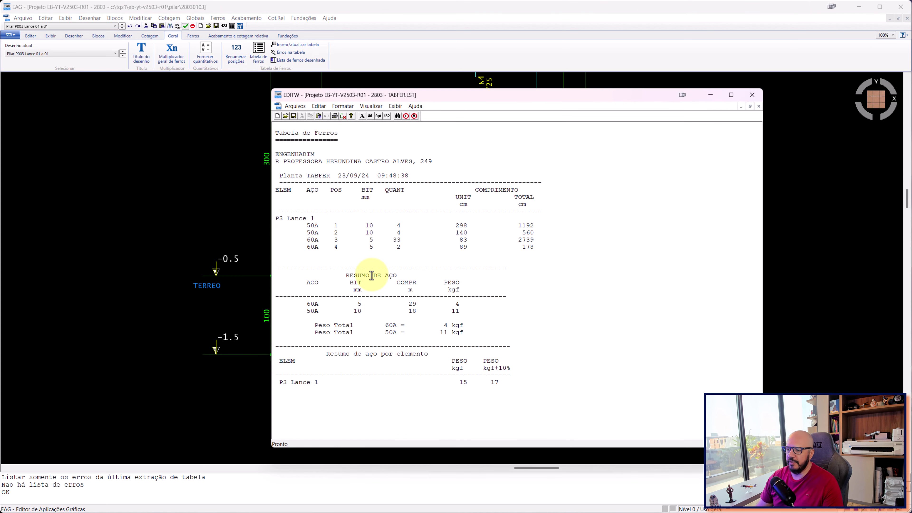
{"action": "left_click", "coordinate": [752, 96]}
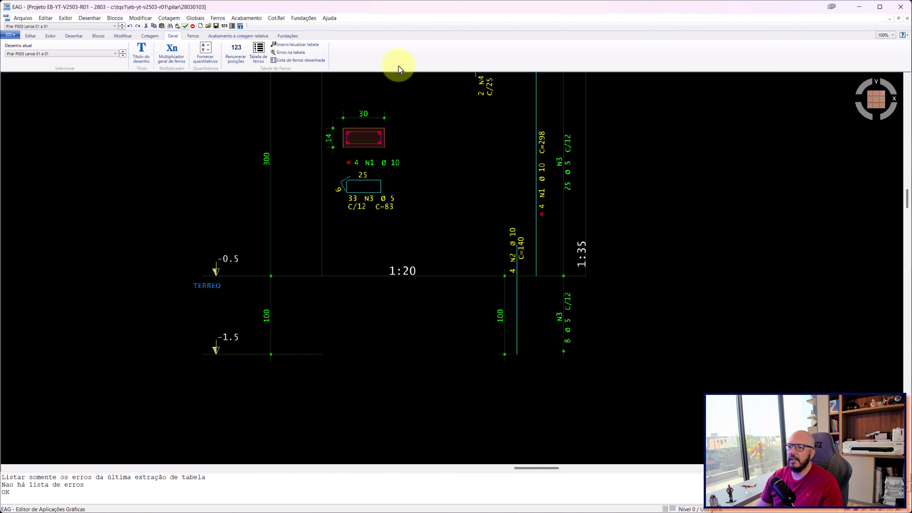
{"action": "left_click", "coordinate": [306, 46]}
{"action": "scroll", "coordinate": [444, 136], "scroll_direction": "down", "scroll_amount": 4}
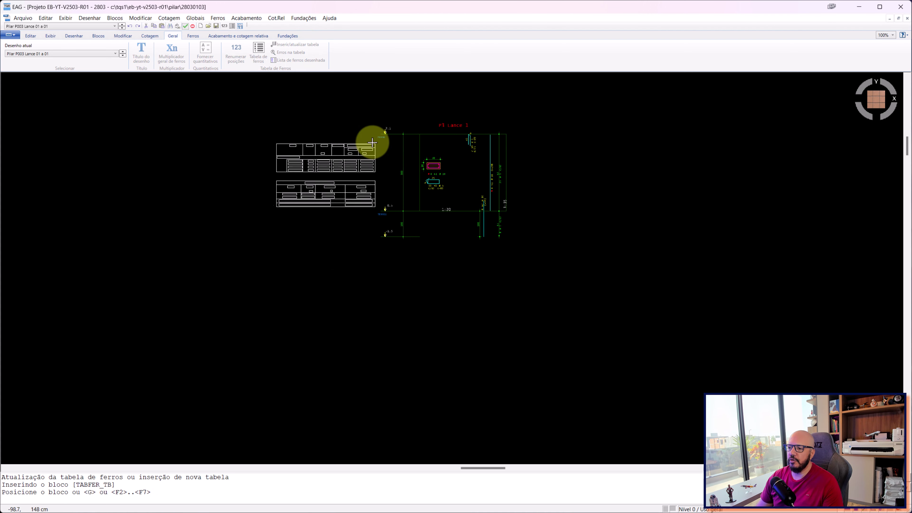
{"action": "left_click", "coordinate": [373, 142]}
{"action": "scroll", "coordinate": [371, 140], "scroll_direction": "up", "scroll_amount": 4}
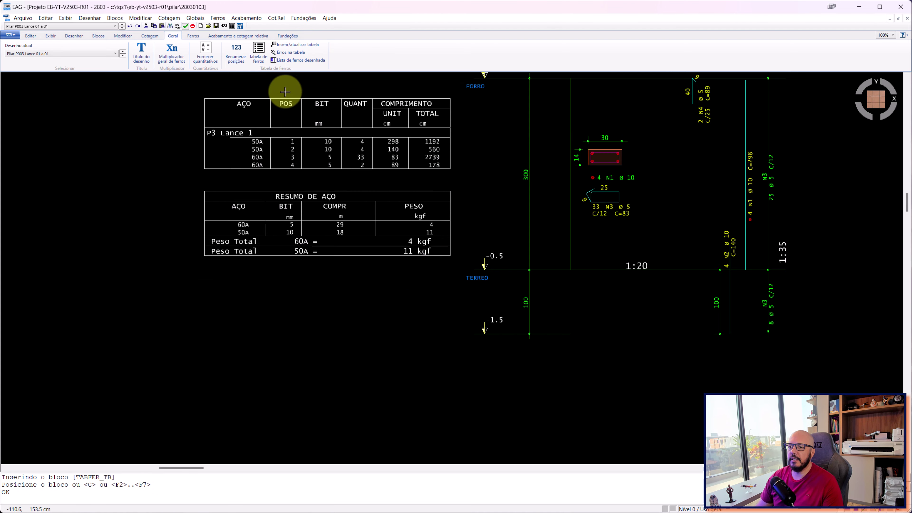
Step: Generate the drawn bending schedule, save it as P3-FD, and close it
{"action": "left_click", "coordinate": [296, 64]}
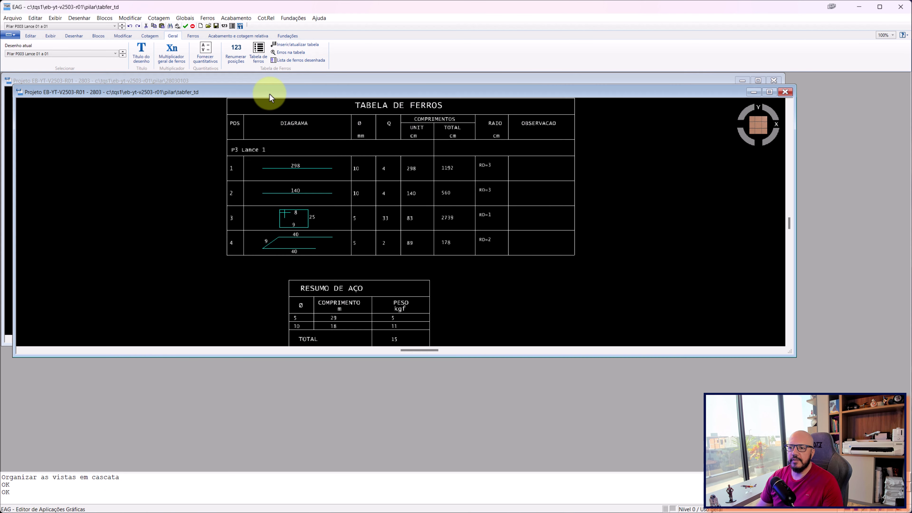
{"action": "left_click", "coordinate": [12, 18]}
{"action": "left_click", "coordinate": [48, 78]}
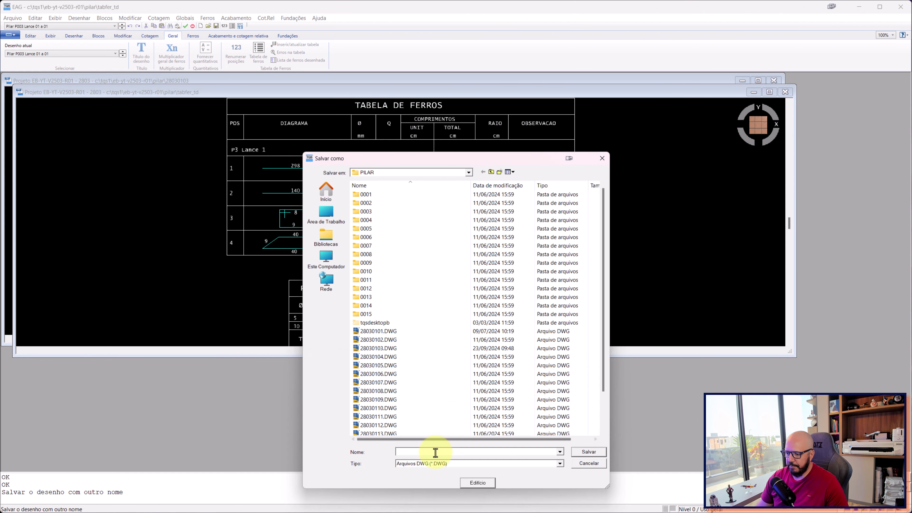
{"action": "type", "text": "P3-"}
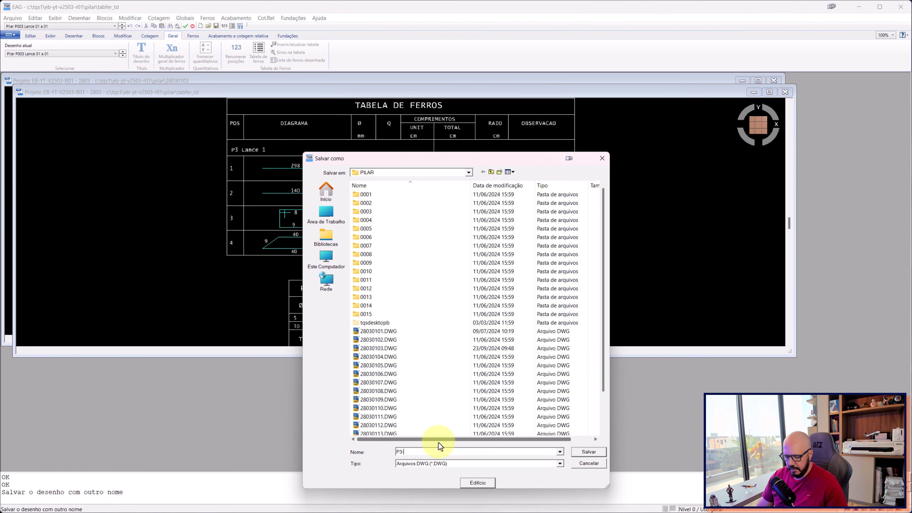
{"action": "type", "text": "FD"}
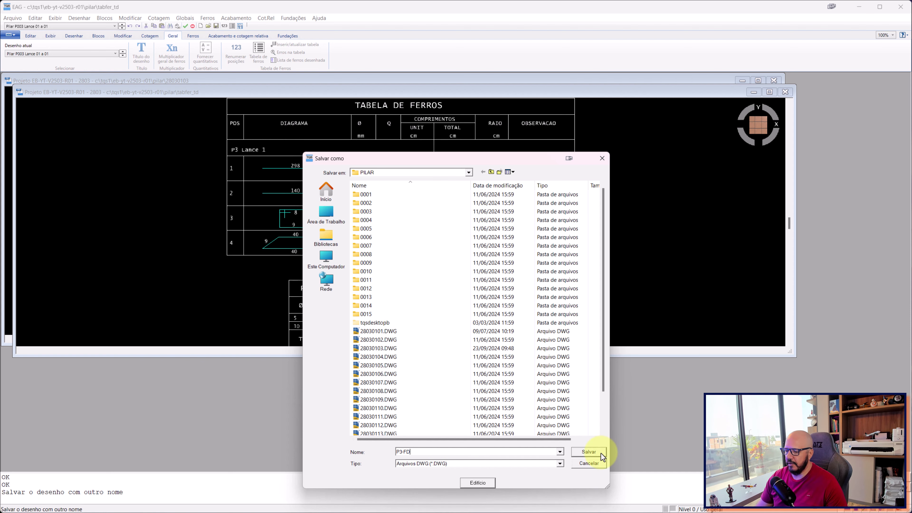
{"action": "left_click", "coordinate": [601, 454]}
{"action": "scroll", "coordinate": [261, 187], "scroll_direction": "up", "scroll_amount": 3}
{"action": "scroll", "coordinate": [283, 230], "scroll_direction": "up", "scroll_amount": 1}
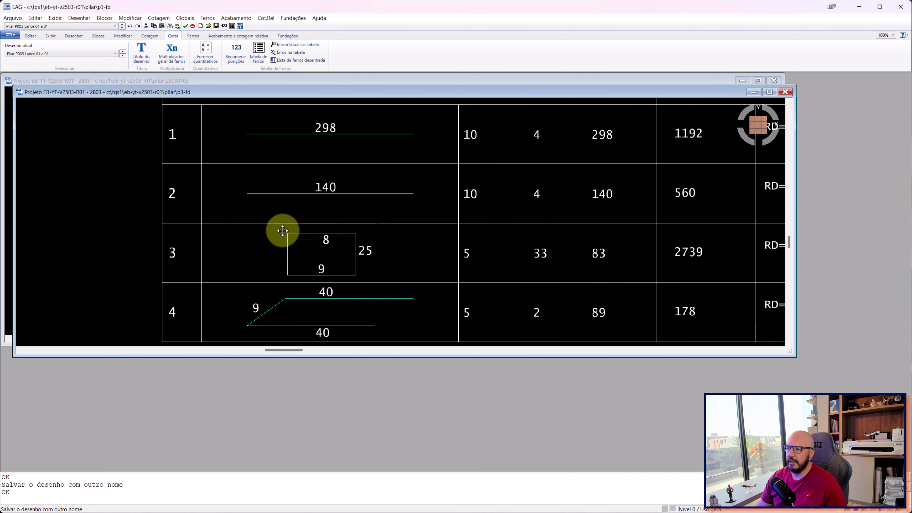
{"action": "left_click", "coordinate": [785, 92]}
Step: Enlarge the pillar drawing and inspect the Edição de ferros settings of bars N4 and N1
{"action": "left_click", "coordinate": [758, 80]}
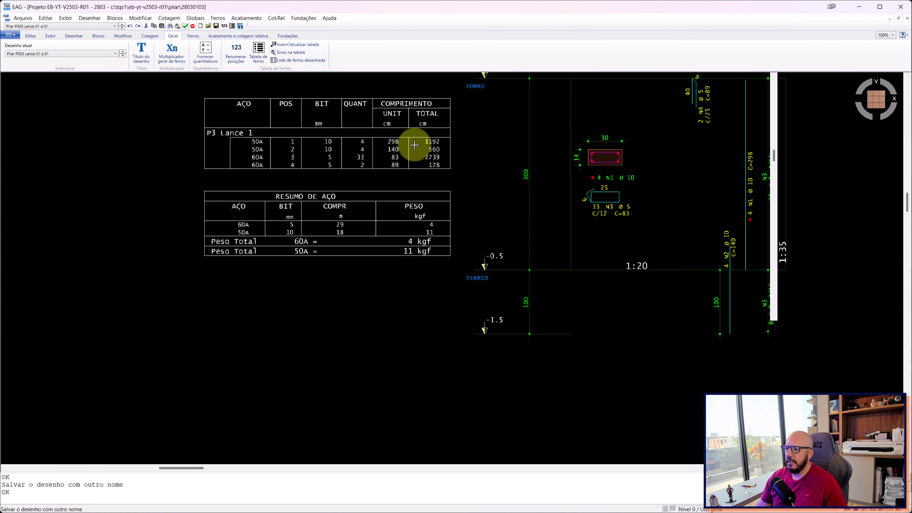
{"action": "scroll", "coordinate": [492, 256], "scroll_direction": "up", "scroll_amount": 4}
{"action": "scroll", "coordinate": [532, 233], "scroll_direction": "down", "scroll_amount": 1}
{"action": "scroll", "coordinate": [611, 173], "scroll_direction": "down", "scroll_amount": 2}
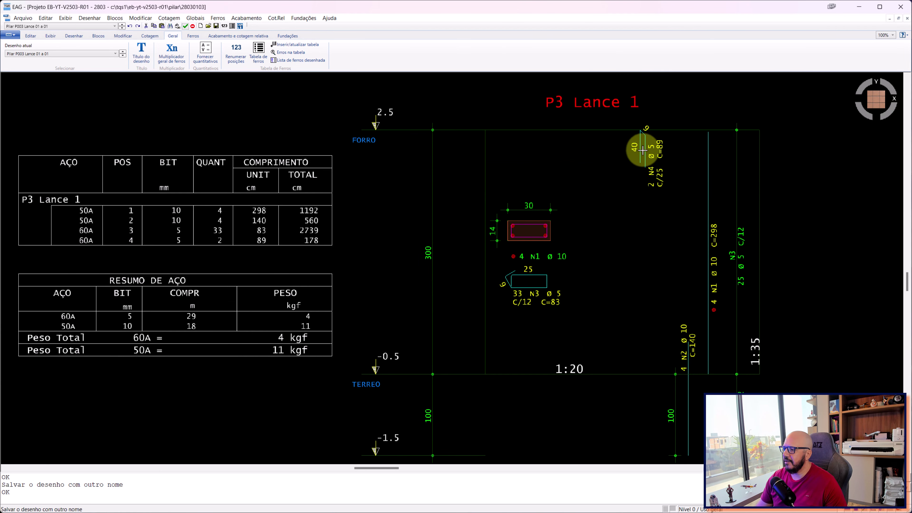
{"action": "double_click", "coordinate": [652, 146]}
{"action": "key", "text": "Return"}
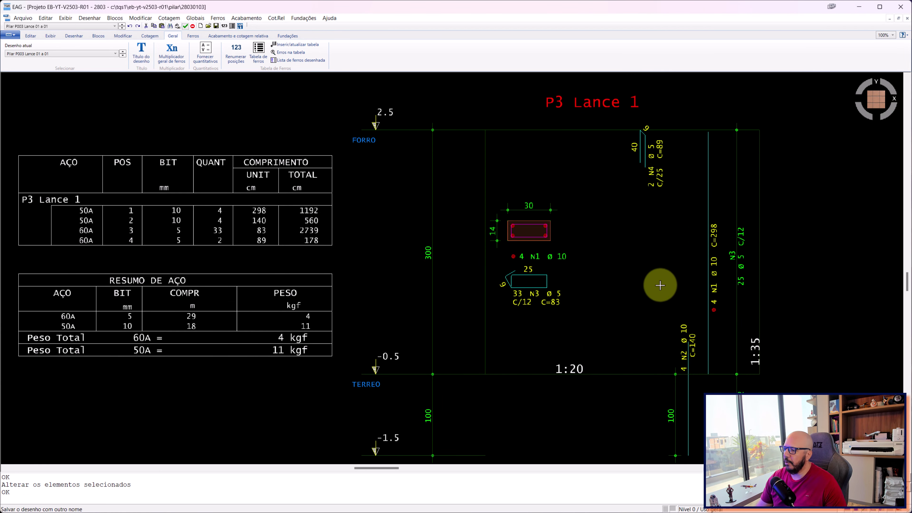
{"action": "scroll", "coordinate": [656, 285], "scroll_direction": "up", "scroll_amount": 3}
{"action": "double_click", "coordinate": [726, 264]}
{"action": "left_click", "coordinate": [519, 363]}
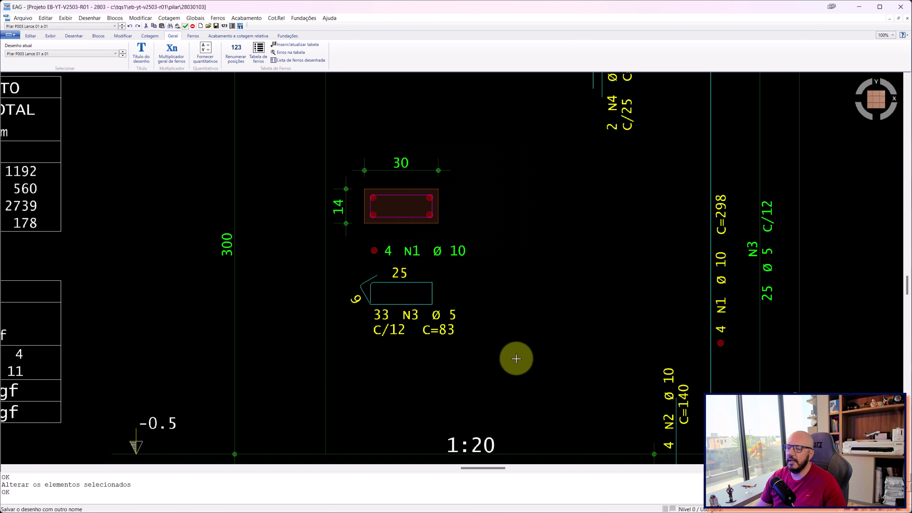
{"action": "scroll", "coordinate": [515, 358], "scroll_direction": "down", "scroll_amount": 1}
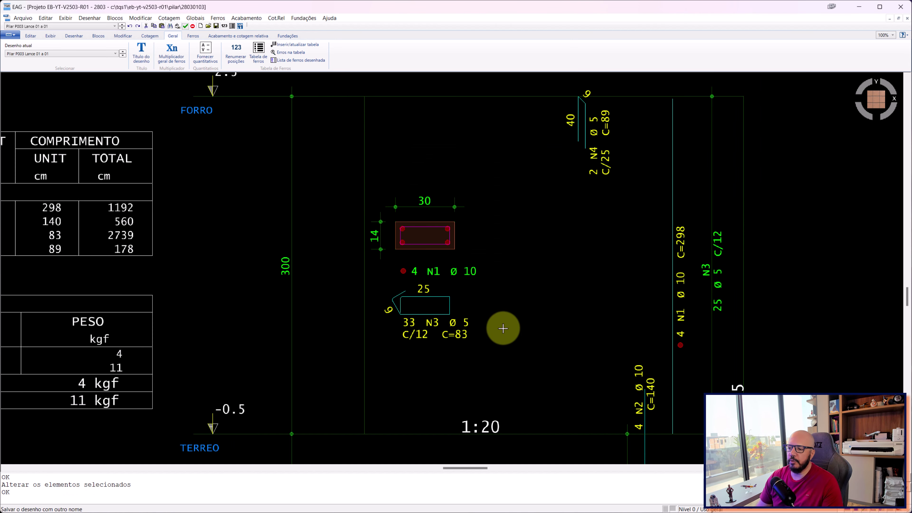
Step: Pan to the column section and window-select its 11 elements
{"action": "mouse_move", "coordinate": [498, 328]}
{"action": "middle_mouse_down"}
{"action": "mouse_move", "coordinate": [491, 349]}
{"action": "mouse_move", "coordinate": [534, 334]}
{"action": "middle_mouse_up"}
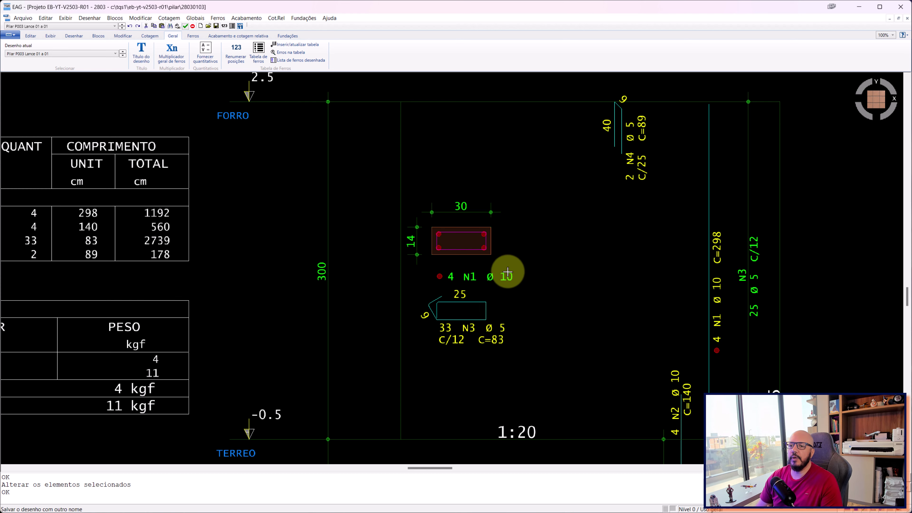
{"action": "middle_click_drag", "start_coordinate": [484, 269], "coordinate": [606, 283]}
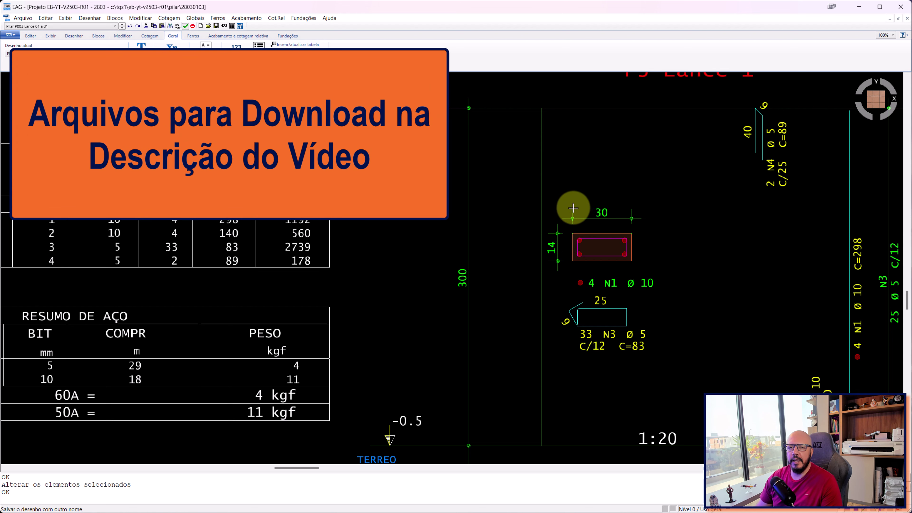
{"action": "middle_click_drag", "start_coordinate": [540, 229], "coordinate": [452, 198]}
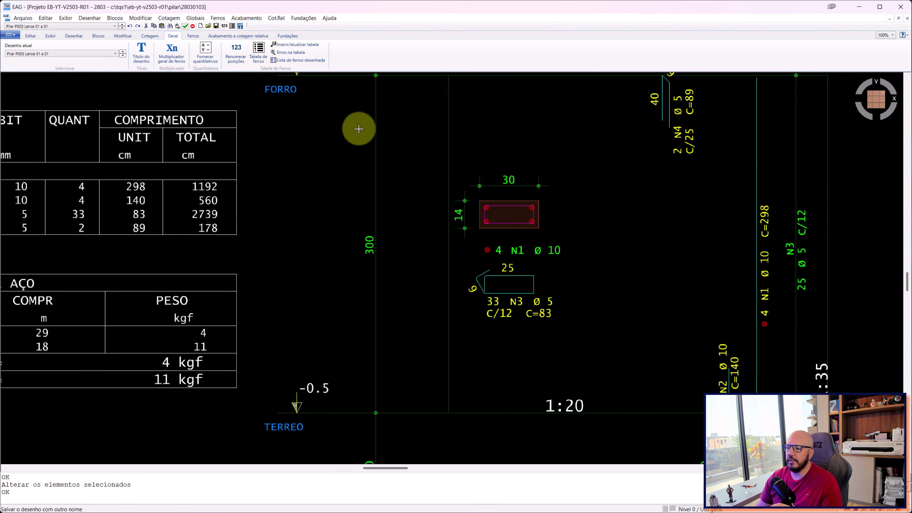
{"action": "left_click", "coordinate": [392, 136]}
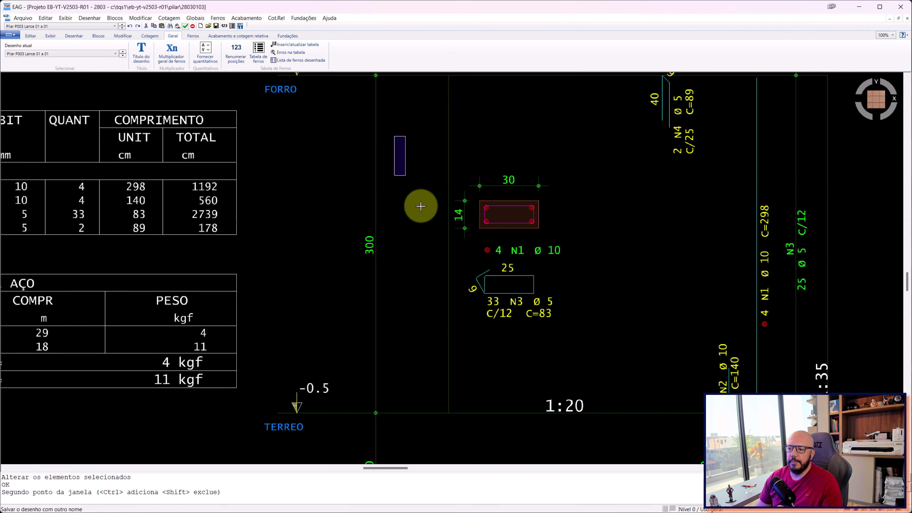
{"action": "left_click", "coordinate": [633, 366]}
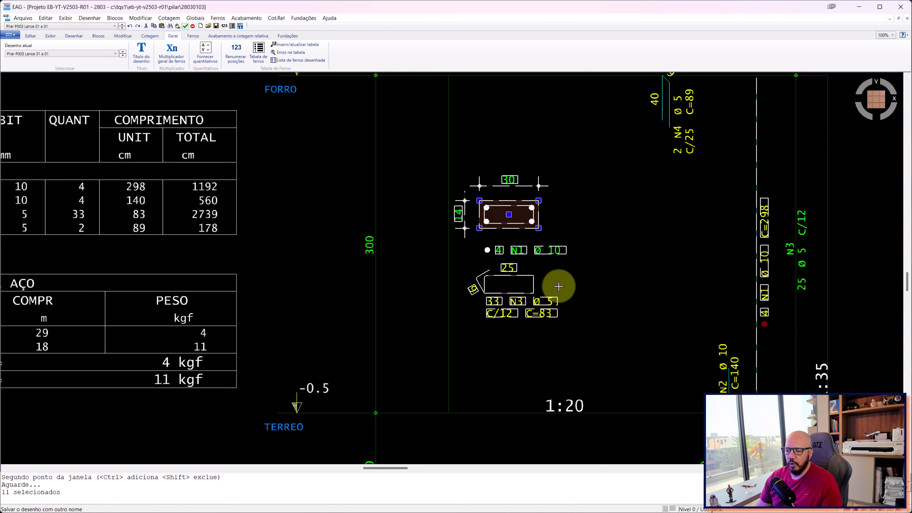
{"action": "key", "text": "Escape"}
Step: Reselect the column section with new selection windows and zoom out
{"action": "middle_click_drag", "start_coordinate": [397, 238], "coordinate": [421, 242]}
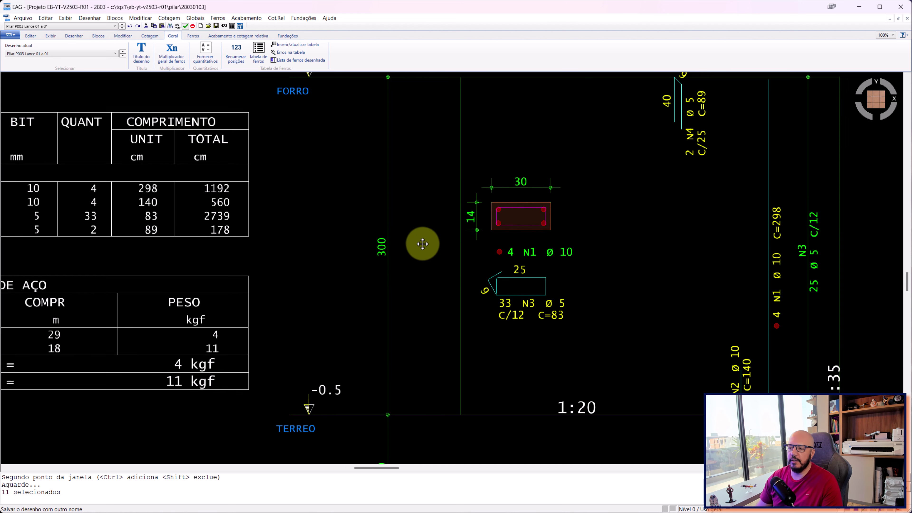
{"action": "left_click", "coordinate": [421, 130]}
{"action": "left_click", "coordinate": [657, 384]}
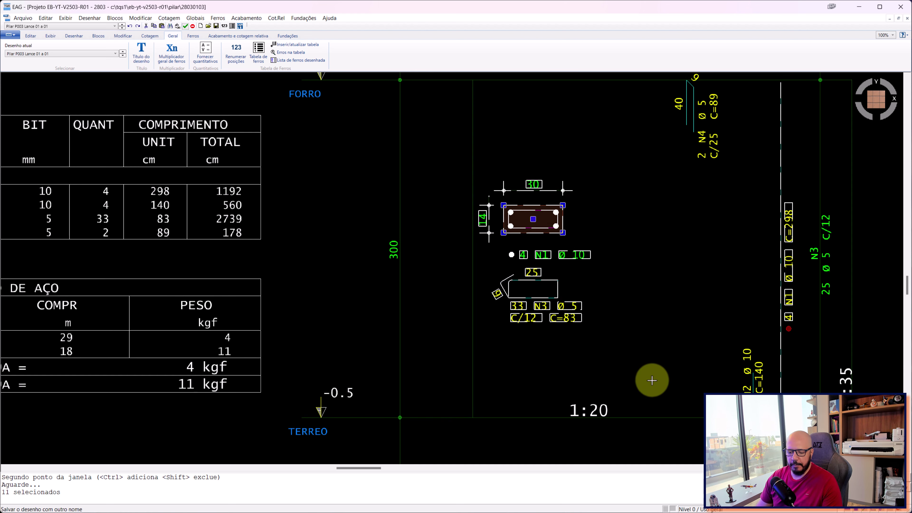
{"action": "key", "text": "Escape"}
{"action": "left_click", "coordinate": [448, 153]}
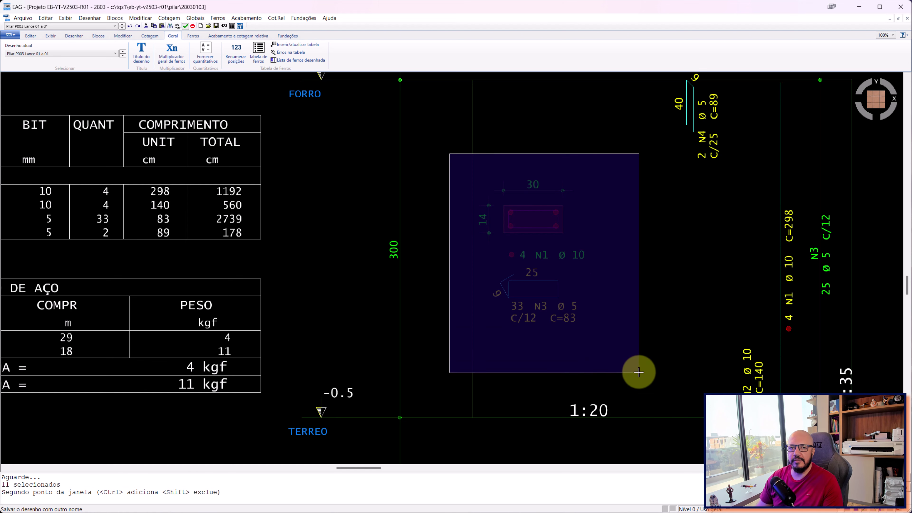
{"action": "left_click", "coordinate": [640, 374]}
{"action": "scroll", "coordinate": [567, 291], "scroll_direction": "down", "scroll_amount": 2}
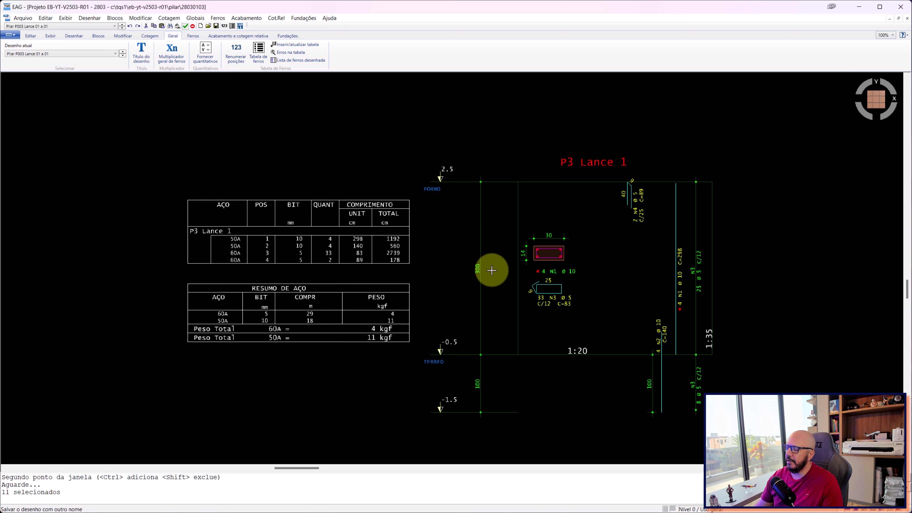
Step: Close EAG, answer the Salvar desenho prompt, and return to UniPro's pillar list
{"action": "left_click", "coordinate": [894, 11]}
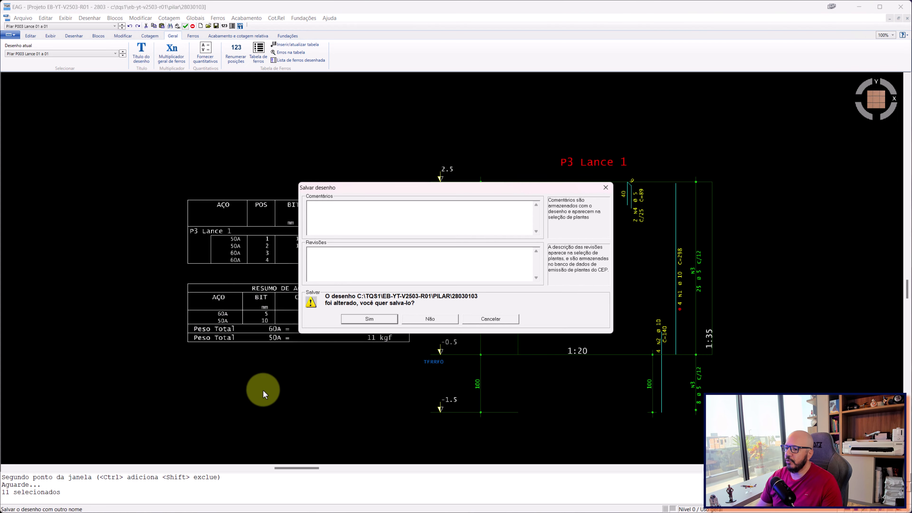
{"action": "left_click", "coordinate": [431, 320]}
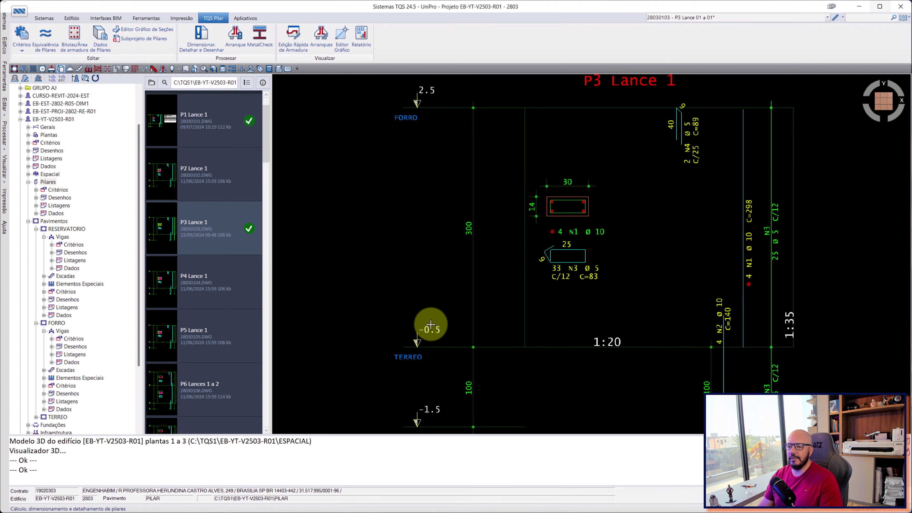